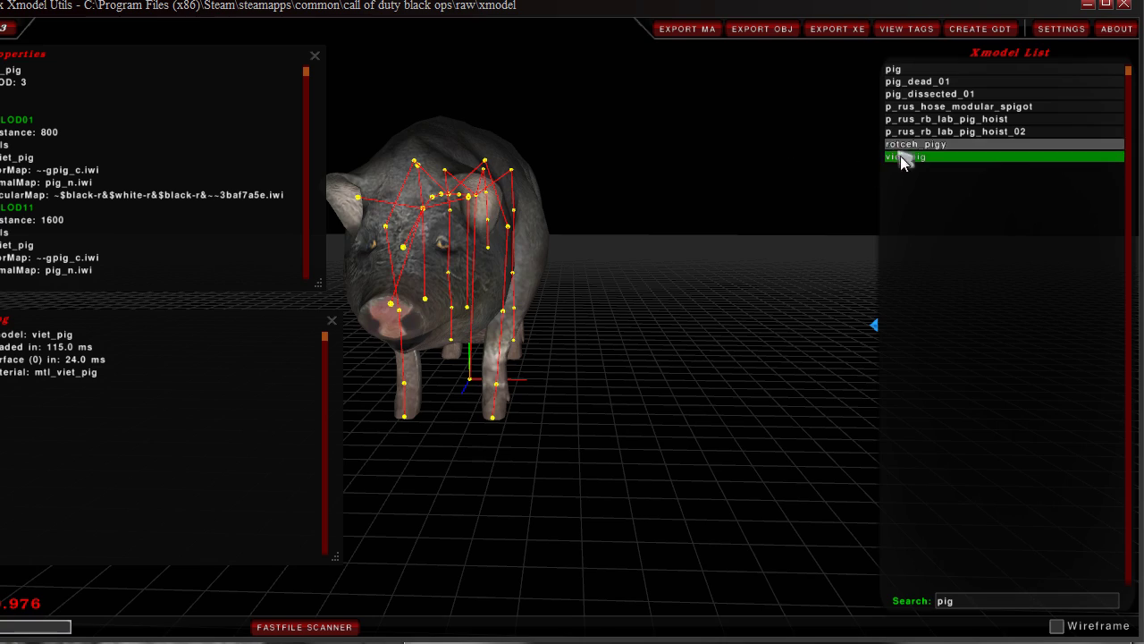
# Inspect the viet_pig model from several angles and export it in Maya MA format.
pyautogui.moveTo(463, 247); pyautogui.dragTo(487, 259)
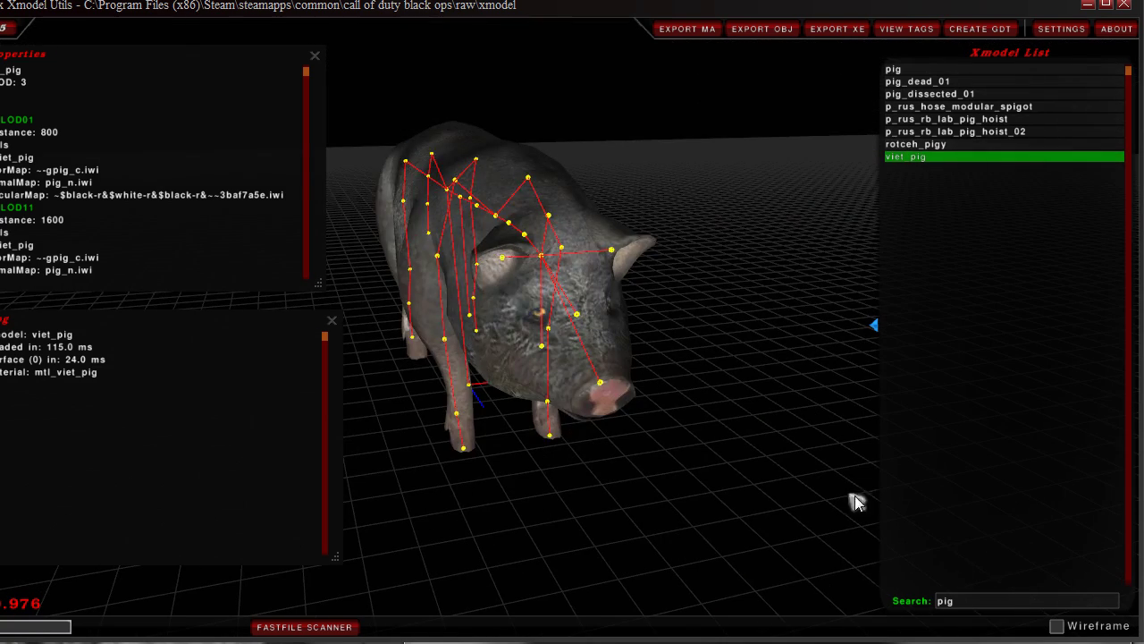
pyautogui.click(1058, 625)
pyautogui.click(1058, 626)
pyautogui.moveTo(605, 321); pyautogui.dragTo(668, 275)
pyautogui.click(680, 30)
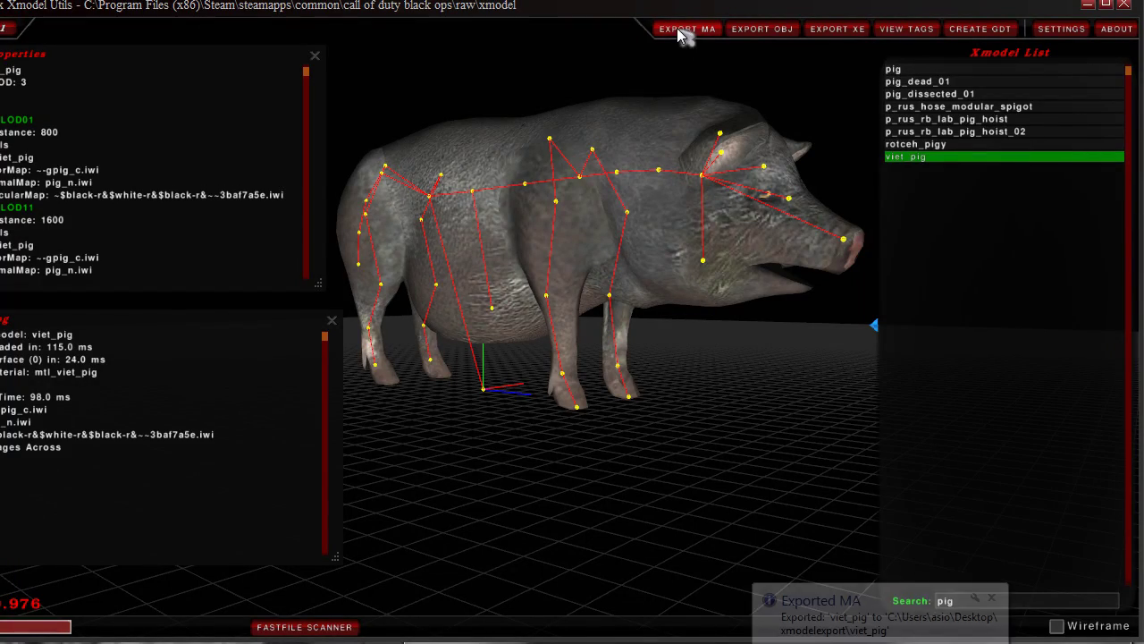
# Open the xmodelexport folder on the desktop and switch to Autodesk Maya.
pyautogui.click(1088, 5)
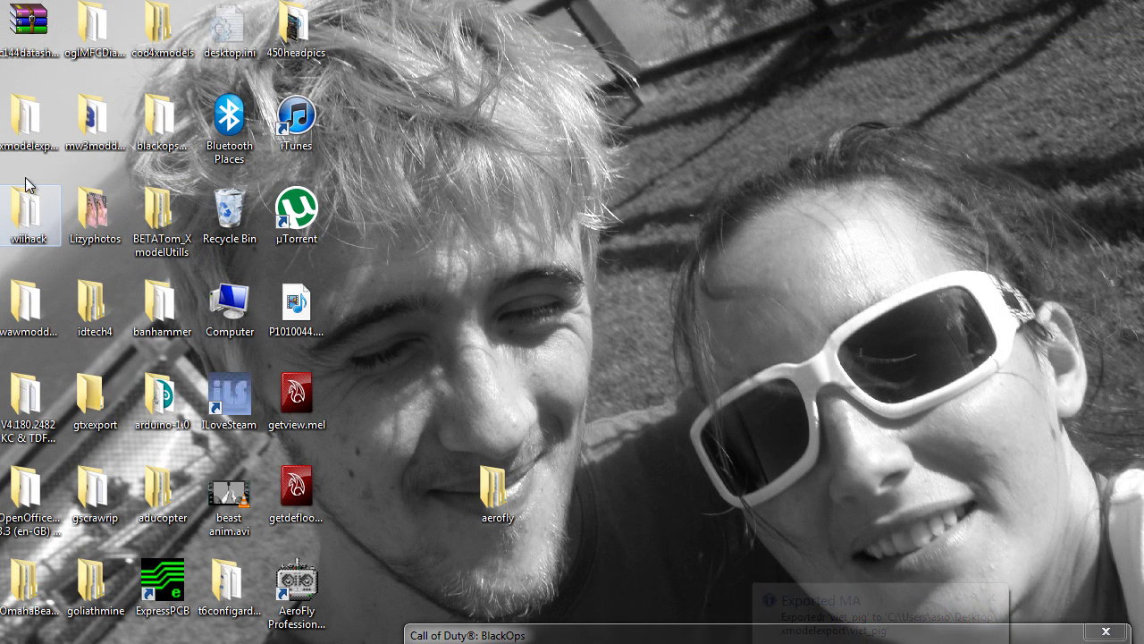
pyautogui.doubleClick(27, 143)
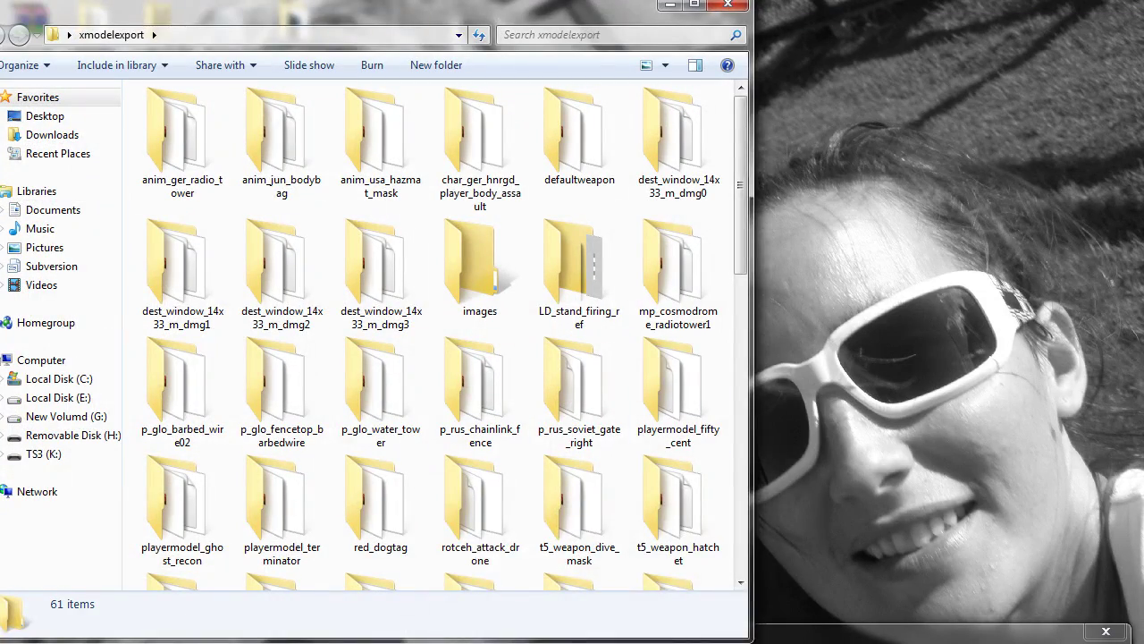
pyautogui.moveTo(617, 638)
pyautogui.click(552, 572)
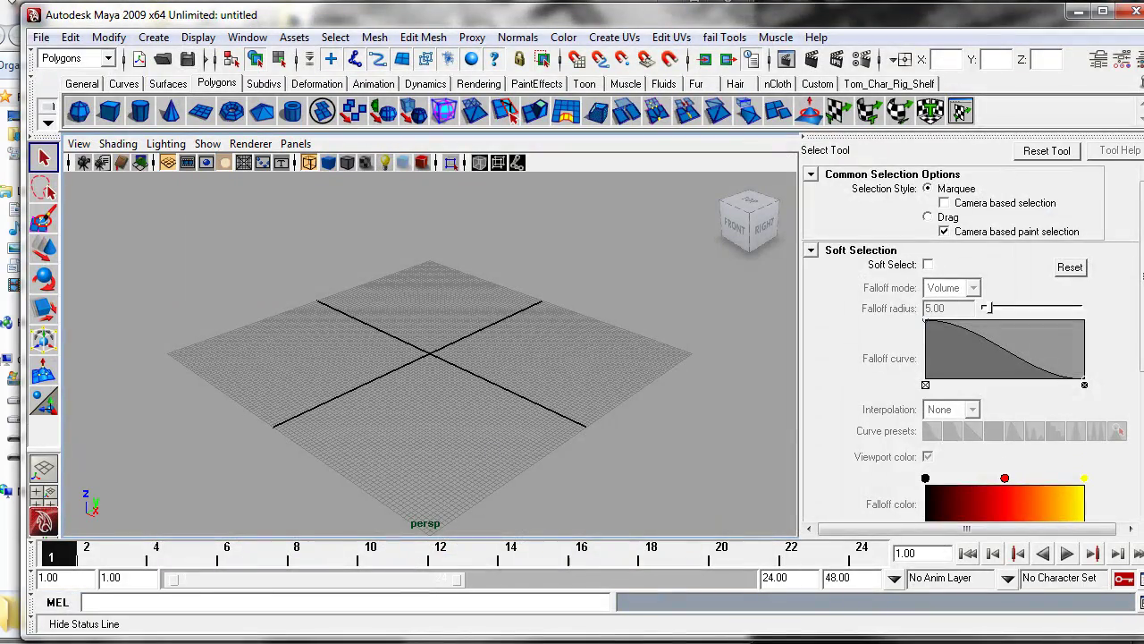
# Open the scene viet_pig_LOD01.ma from the viet_pig folder inside xmodelexport on the desktop.
pyautogui.click(39, 38)
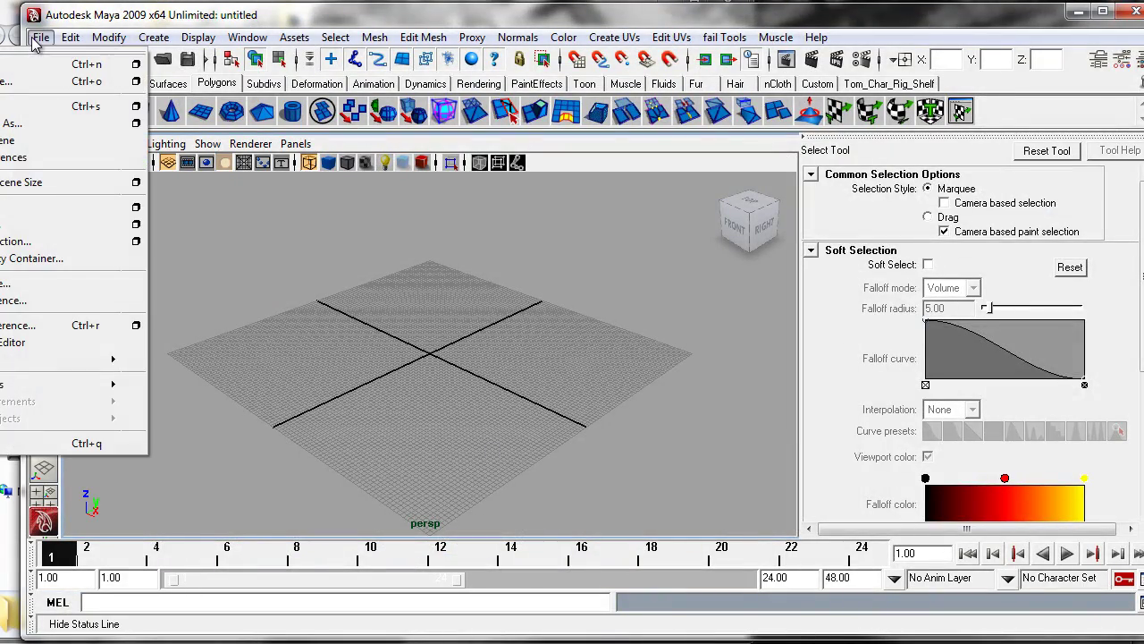
pyautogui.click(11, 80)
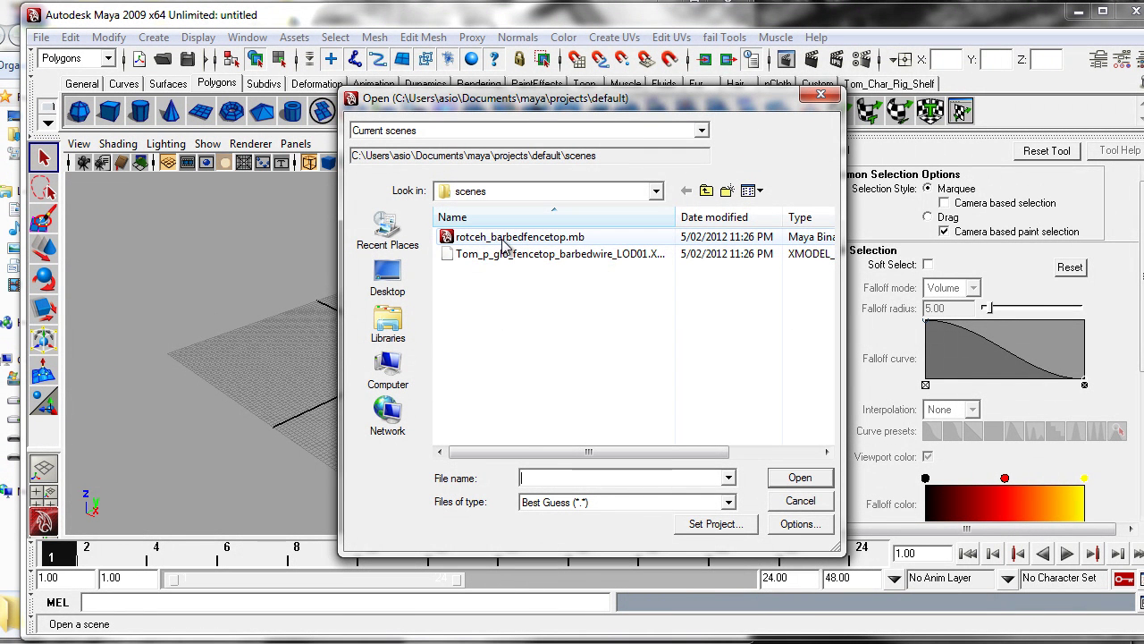
pyautogui.click(505, 255)
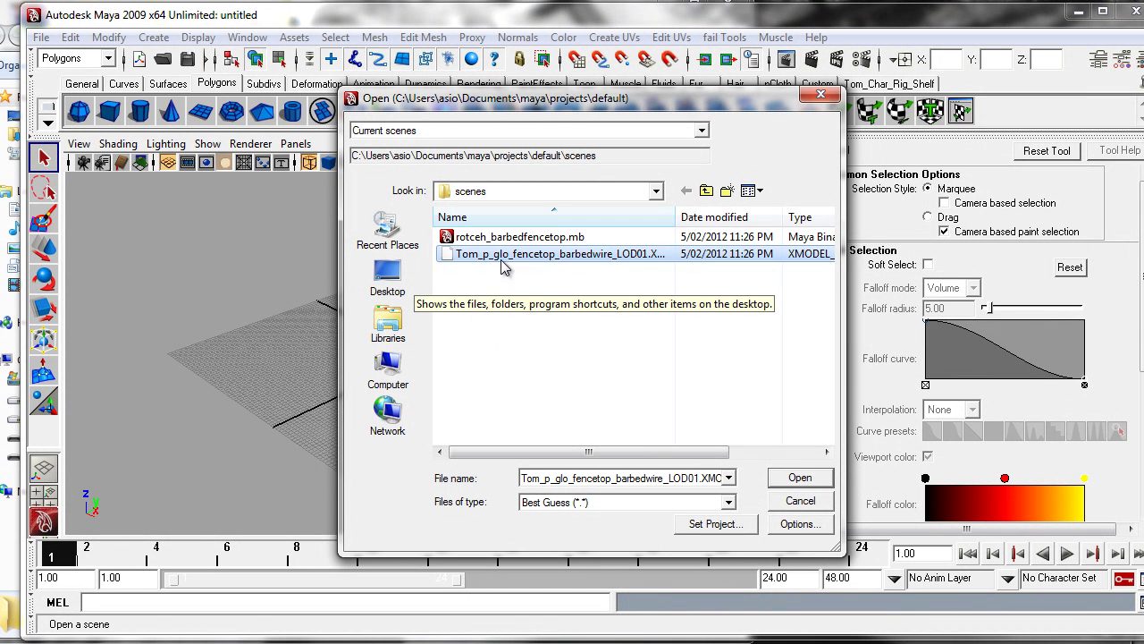
pyautogui.click(399, 294)
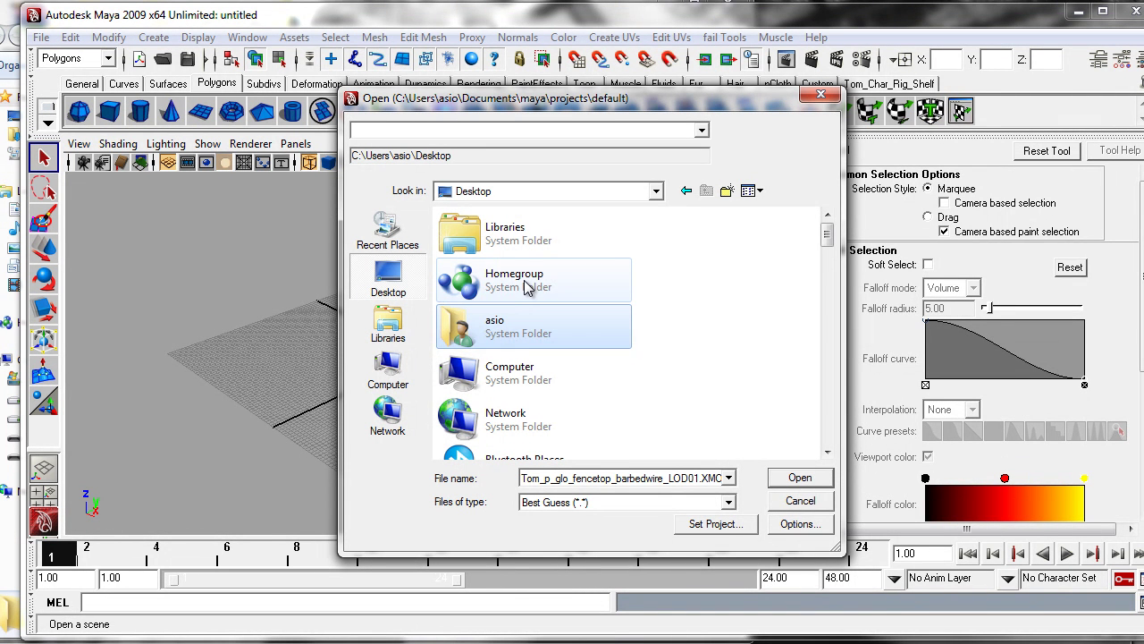
pyautogui.click(527, 287)
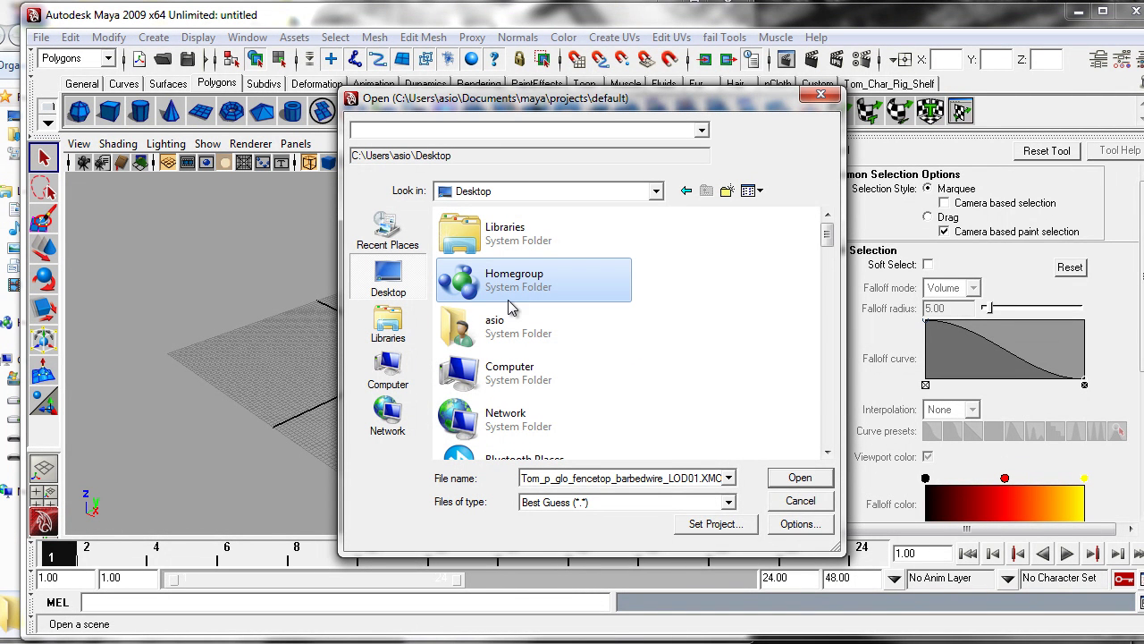
pyautogui.scroll(-5, 508, 304)
pyautogui.doubleClick(503, 243)
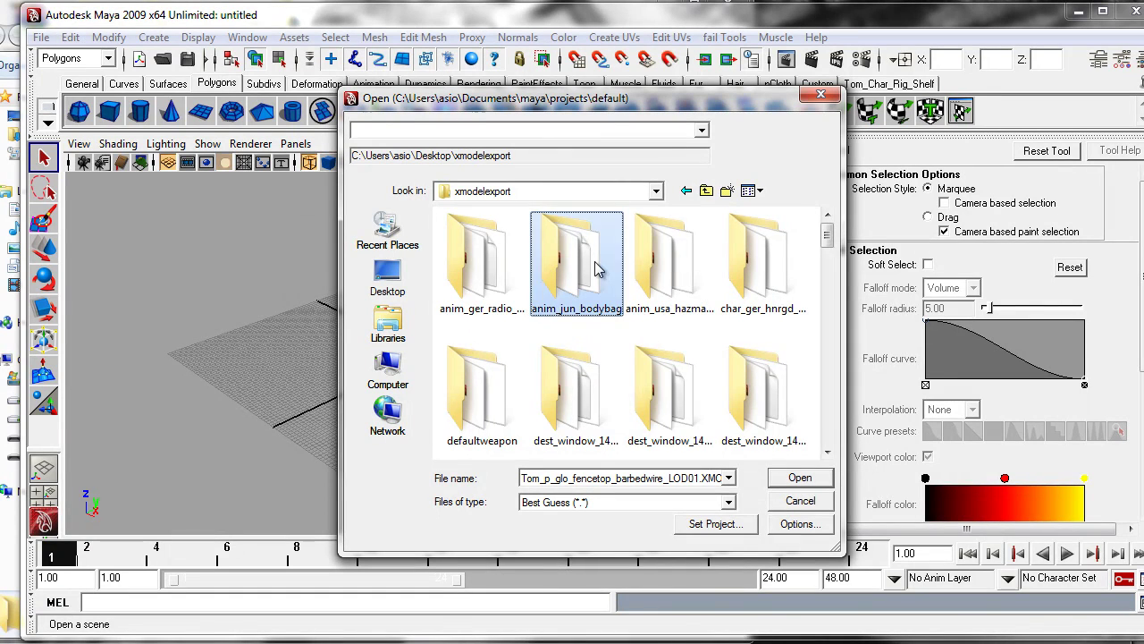
pyautogui.moveTo(828, 237); pyautogui.dragTo(831, 349)
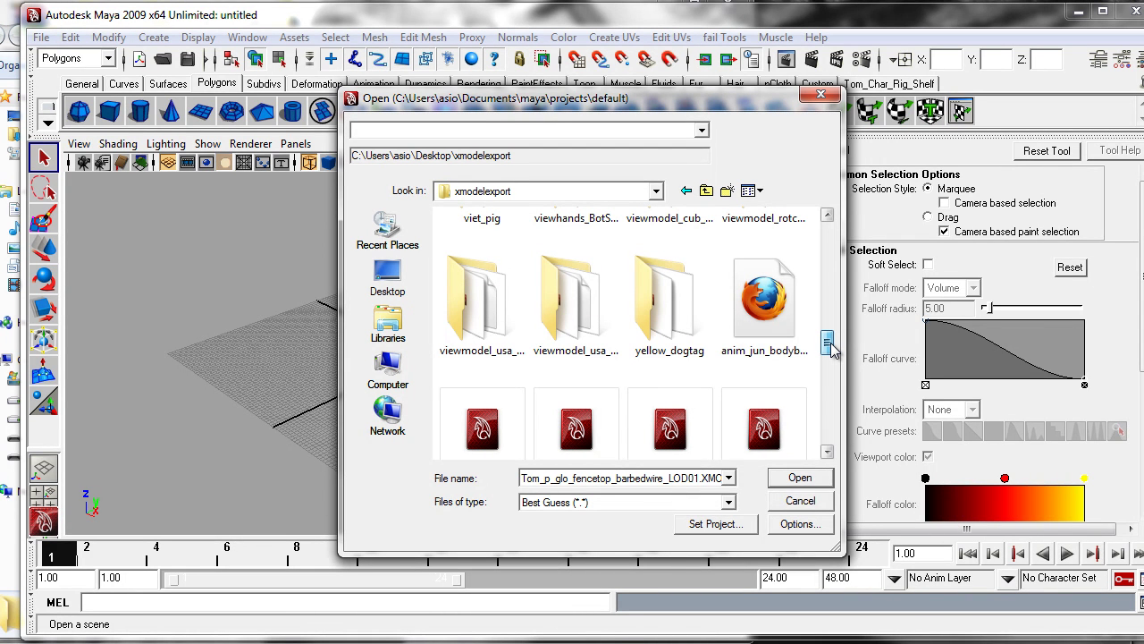
pyautogui.moveTo(832, 349); pyautogui.dragTo(832, 337)
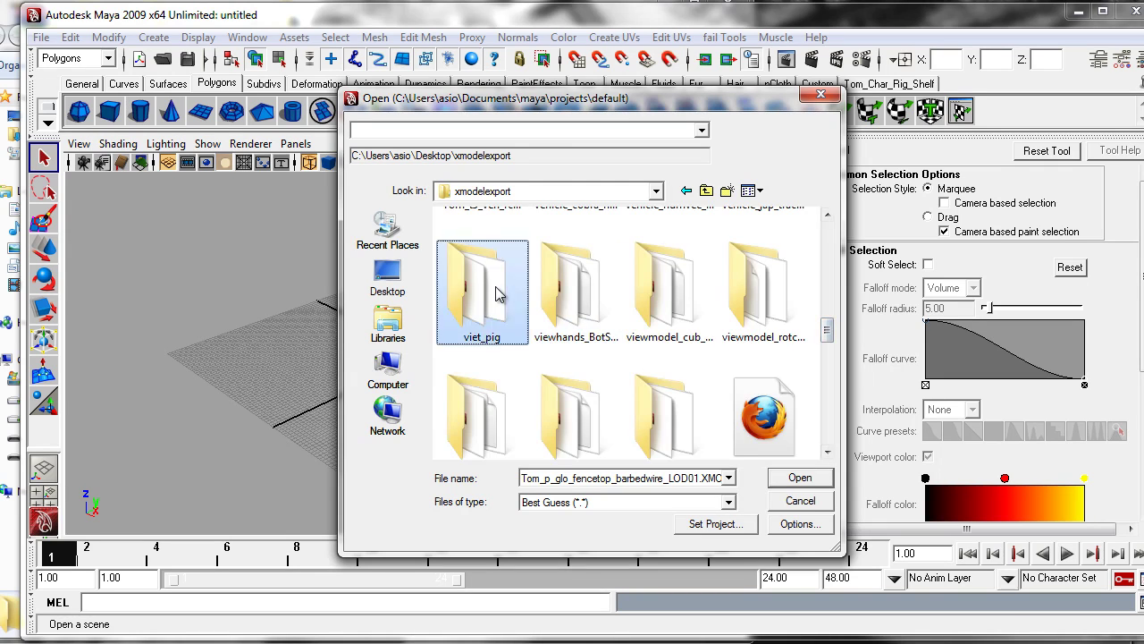
pyautogui.doubleClick(497, 293)
pyautogui.doubleClick(521, 258)
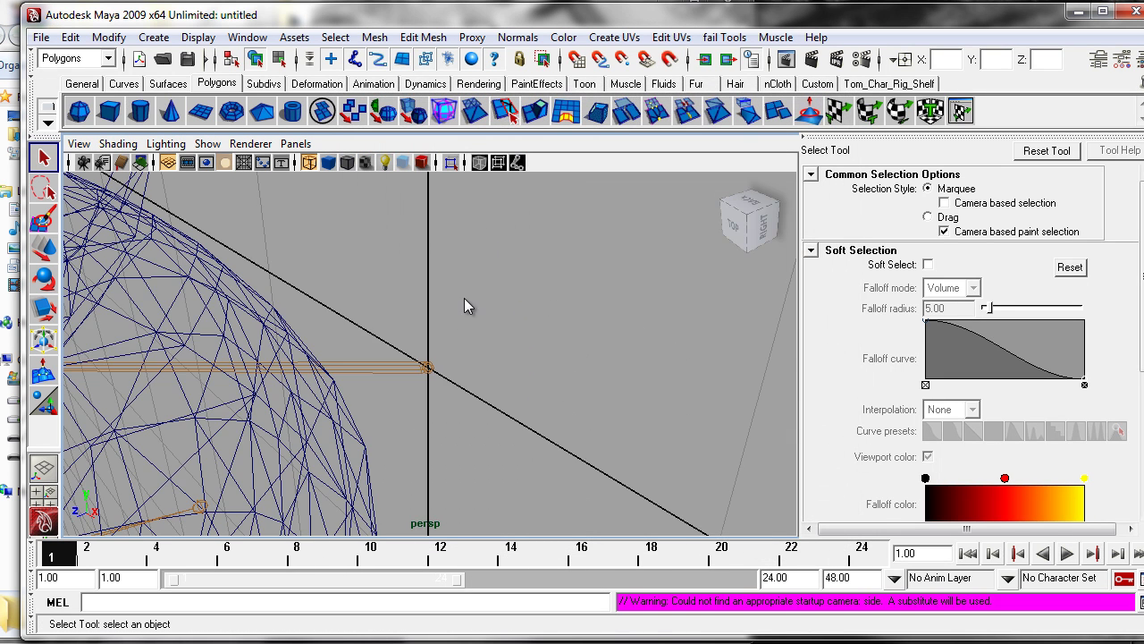
# Restore the default perspective view and display the pig mesh shaded with its textures.
pyautogui.click(338, 323)
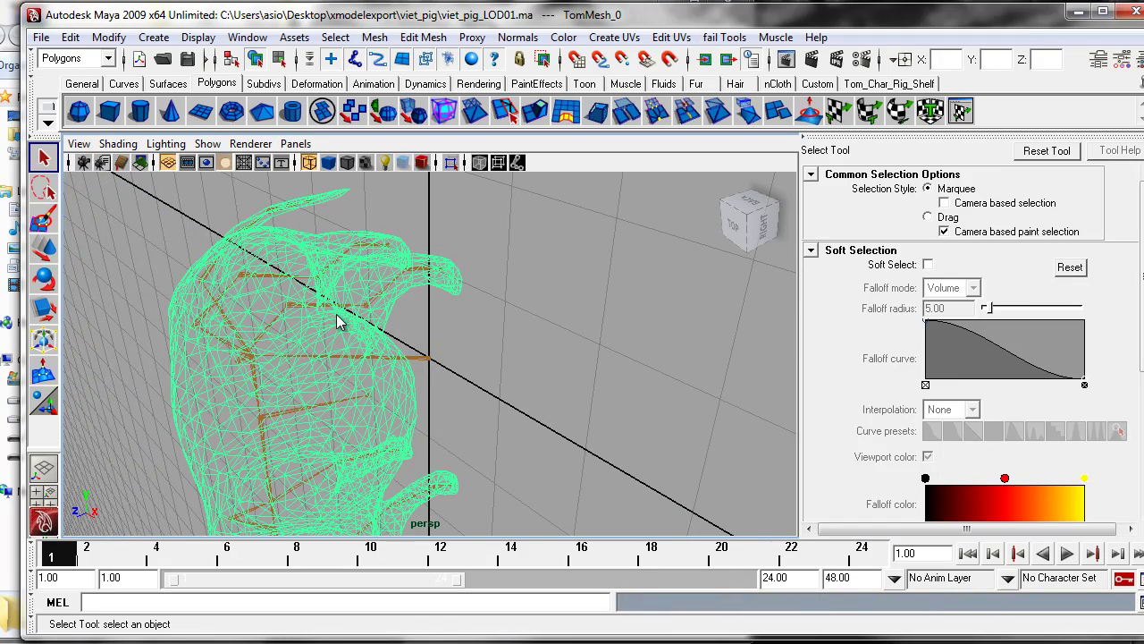
pyautogui.click(82, 144)
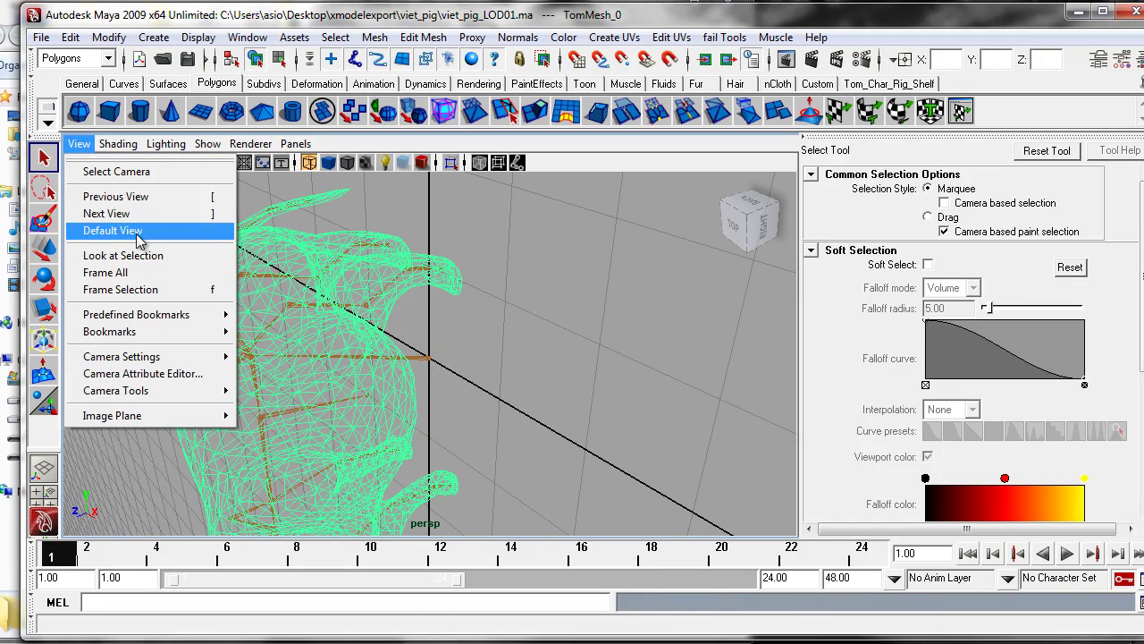
pyautogui.click(130, 229)
pyautogui.keyDown('alt'); pyautogui.moveTo(431, 284); pyautogui.dragTo(439, 307, button='right'); pyautogui.keyUp('alt')
pyautogui.keyDown('alt'); pyautogui.moveTo(439, 306); pyautogui.dragTo(477, 388); pyautogui.keyUp('alt')
pyautogui.keyDown('alt'); pyautogui.moveTo(477, 388); pyautogui.dragTo(393, 295, button='right'); pyautogui.keyUp('alt')
pyautogui.click(347, 162)
pyautogui.click(366, 162)
pyautogui.moveTo(341, 239)
pyautogui.keyDown('alt'); pyautogui.mouseDown()
pyautogui.moveTo(304, 268)
pyautogui.moveTo(367, 286)
pyautogui.mouseUp(); pyautogui.keyUp('alt')
pyautogui.keyDown('alt'); pyautogui.moveTo(366, 286); pyautogui.dragTo(420, 315, button='right'); pyautogui.keyUp('alt')
pyautogui.keyDown('alt'); pyautogui.moveTo(421, 315); pyautogui.dragTo(362, 331); pyautogui.keyUp('alt')
pyautogui.keyDown('alt'); pyautogui.moveTo(362, 331); pyautogui.dragTo(384, 423, button='right'); pyautogui.keyUp('alt')
pyautogui.keyDown('alt'); pyautogui.moveTo(384, 424); pyautogui.dragTo(349, 389); pyautogui.keyUp('alt')
pyautogui.click(391, 335)
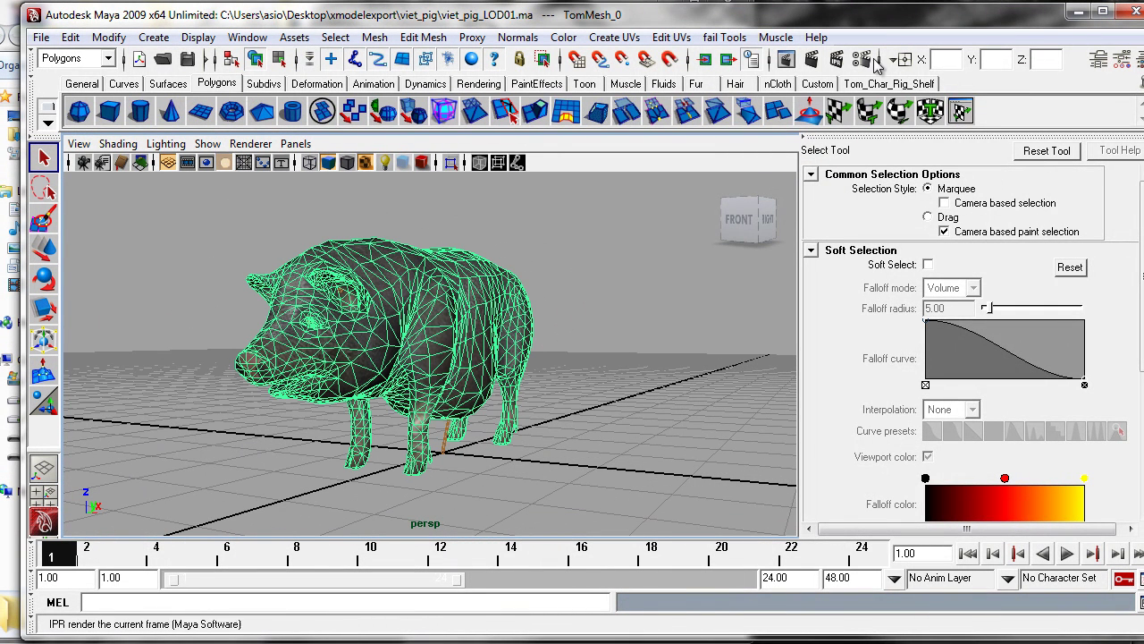
# Show the Outliner beside the perspective view and select both the Joints and Tom_viet_pig_LOD01 groups.
pyautogui.click(42, 493)
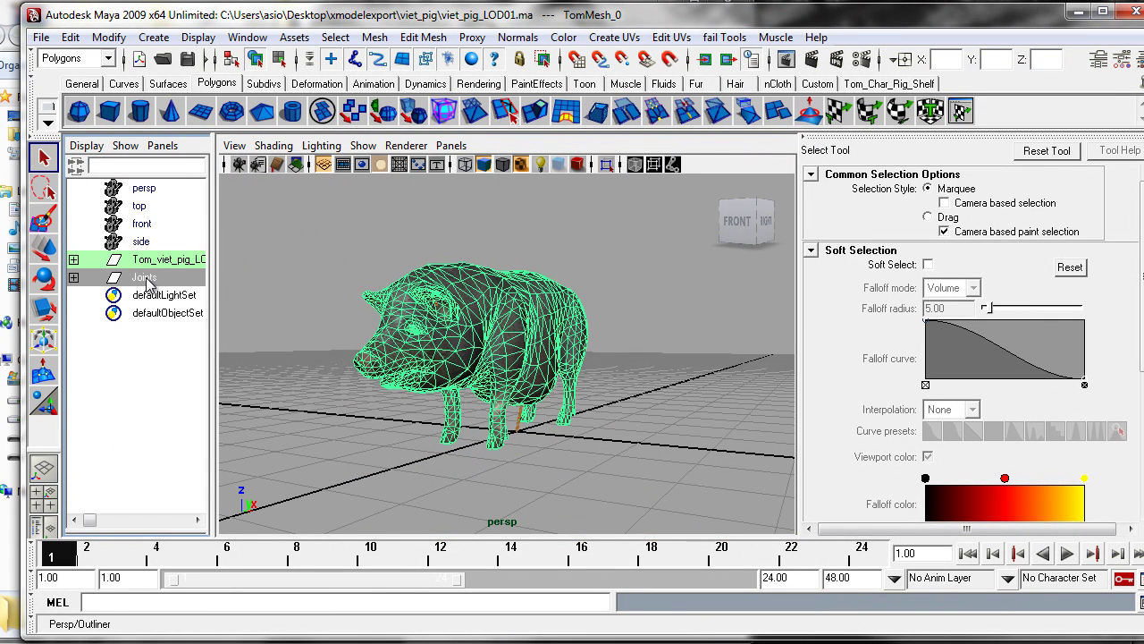
pyautogui.click(145, 278)
pyautogui.keyDown('ctrl'); pyautogui.click(153, 260); pyautogui.keyUp('ctrl')
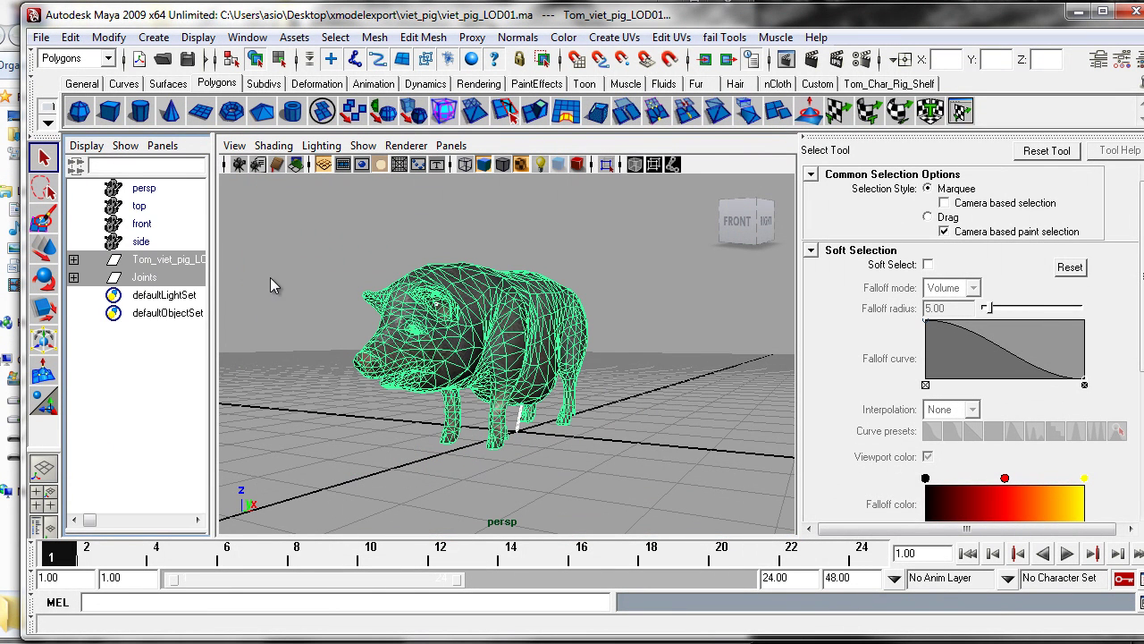
pyautogui.keyDown('alt'); pyautogui.moveTo(483, 352); pyautogui.dragTo(380, 308); pyautogui.keyUp('alt')
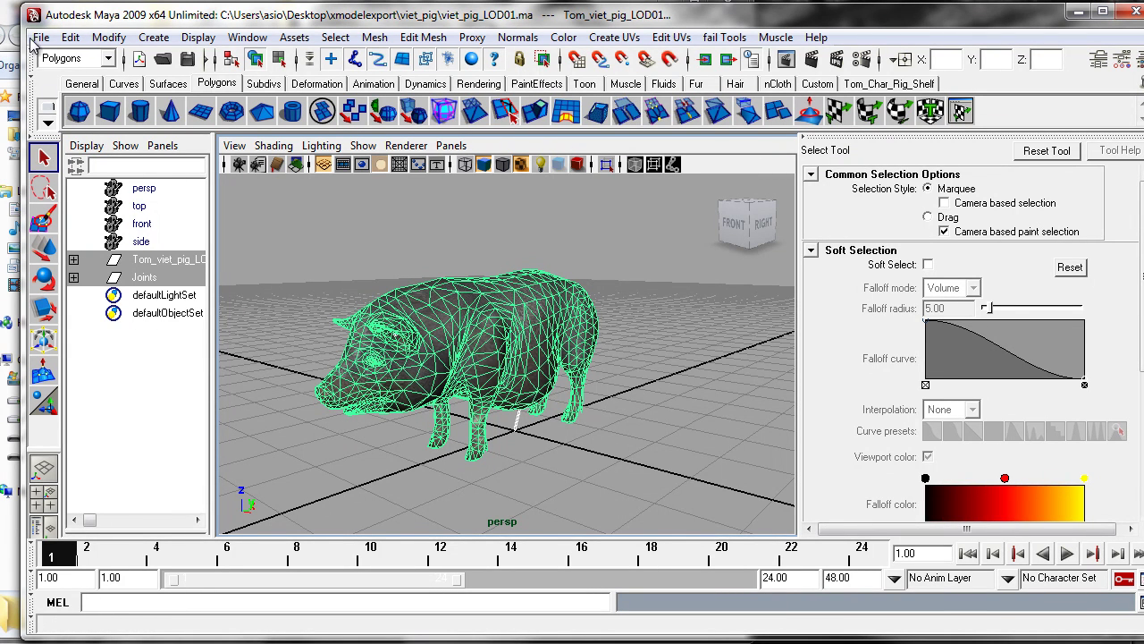
pyautogui.keyDown('alt'); pyautogui.moveTo(501, 313); pyautogui.dragTo(358, 296); pyautogui.keyUp('alt')
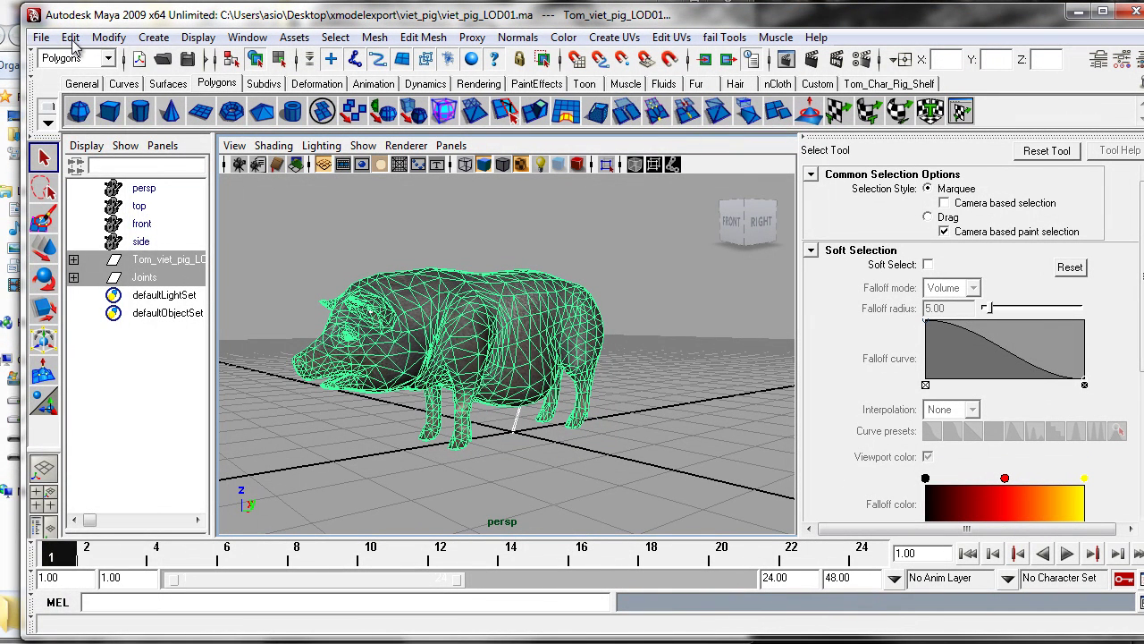
# Extend the selection to the full hierarchy of both groups and reveal the selected nodes in the Outliner.
pyautogui.click(72, 38)
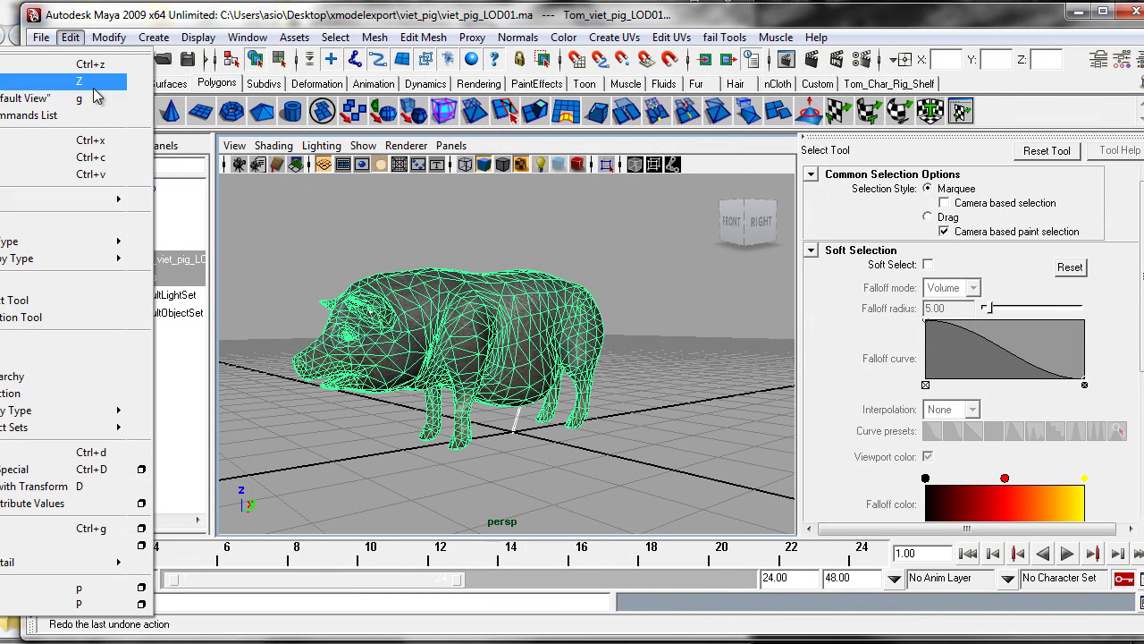
pyautogui.click(10, 377)
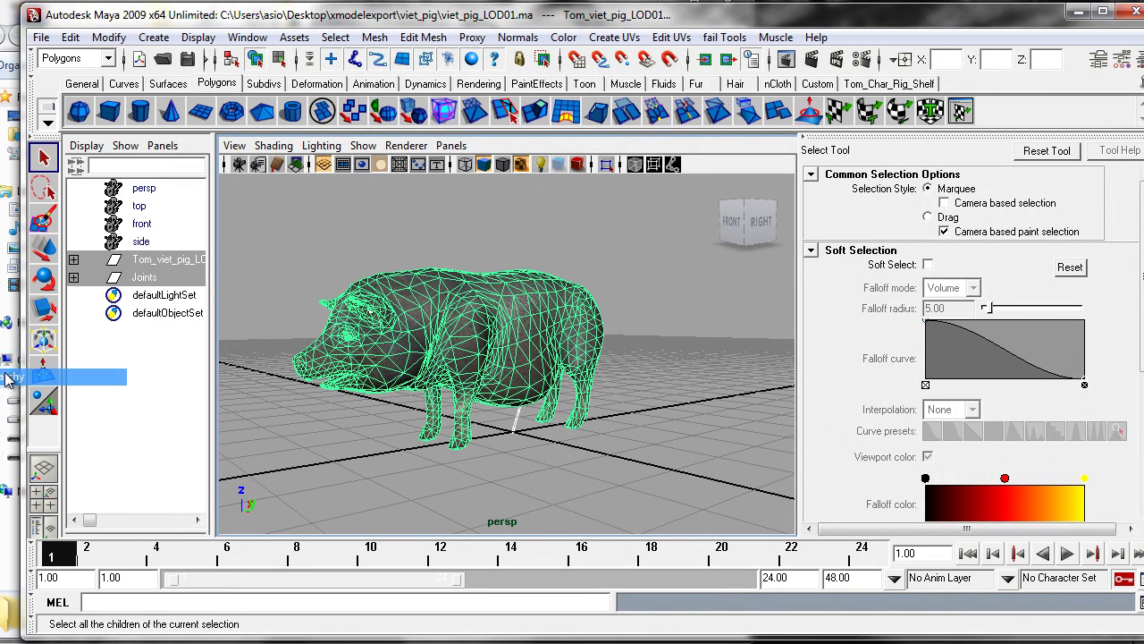
pyautogui.click(89, 146)
pyautogui.click(139, 283)
pyautogui.keyDown('alt'); pyautogui.moveTo(262, 315); pyautogui.dragTo(404, 351); pyautogui.keyUp('alt')
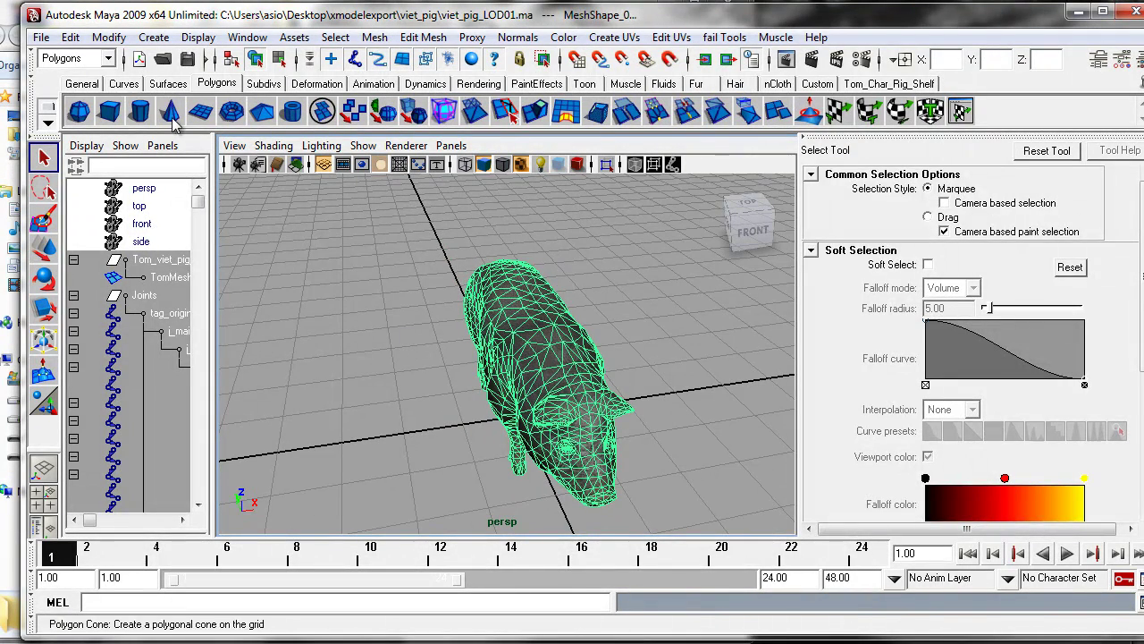
pyautogui.click(109, 111)
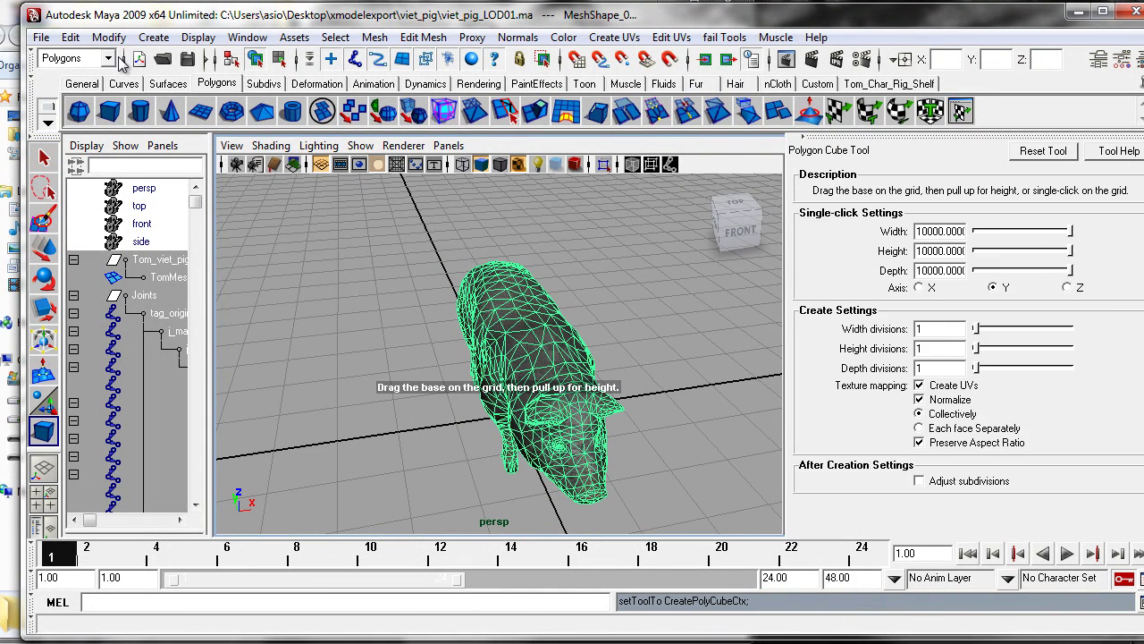
pyautogui.click(108, 59)
pyautogui.click(92, 93)
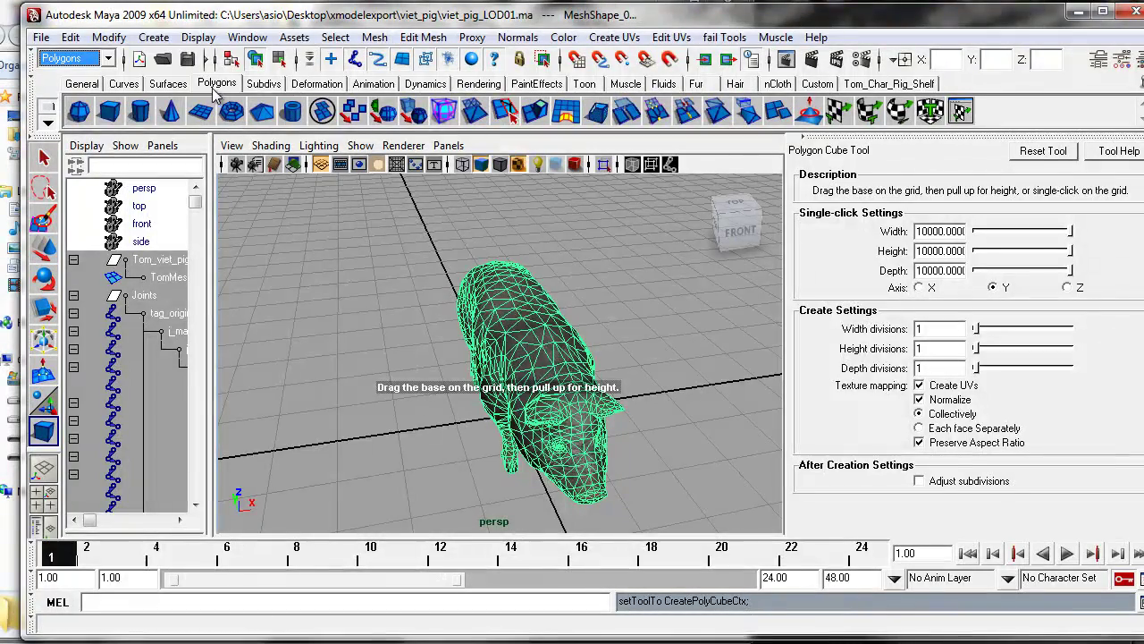
pyautogui.keyDown('alt'); pyautogui.moveTo(440, 329); pyautogui.dragTo(527, 295); pyautogui.keyUp('alt')
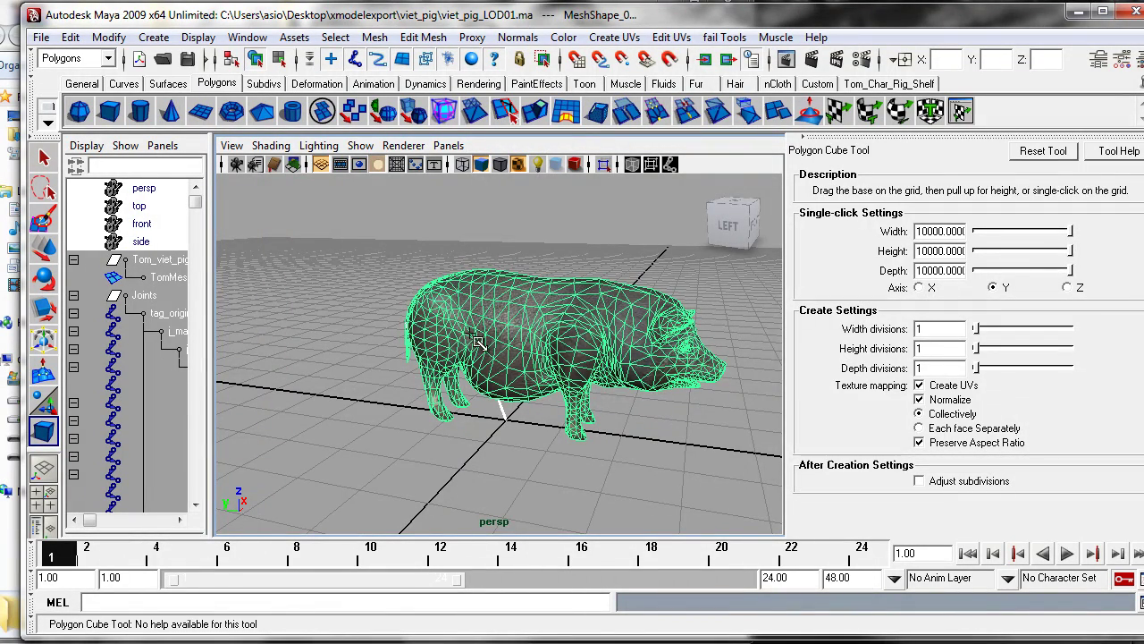
pyautogui.keyDown('alt'); pyautogui.moveTo(556, 349); pyautogui.dragTo(480, 346); pyautogui.keyUp('alt')
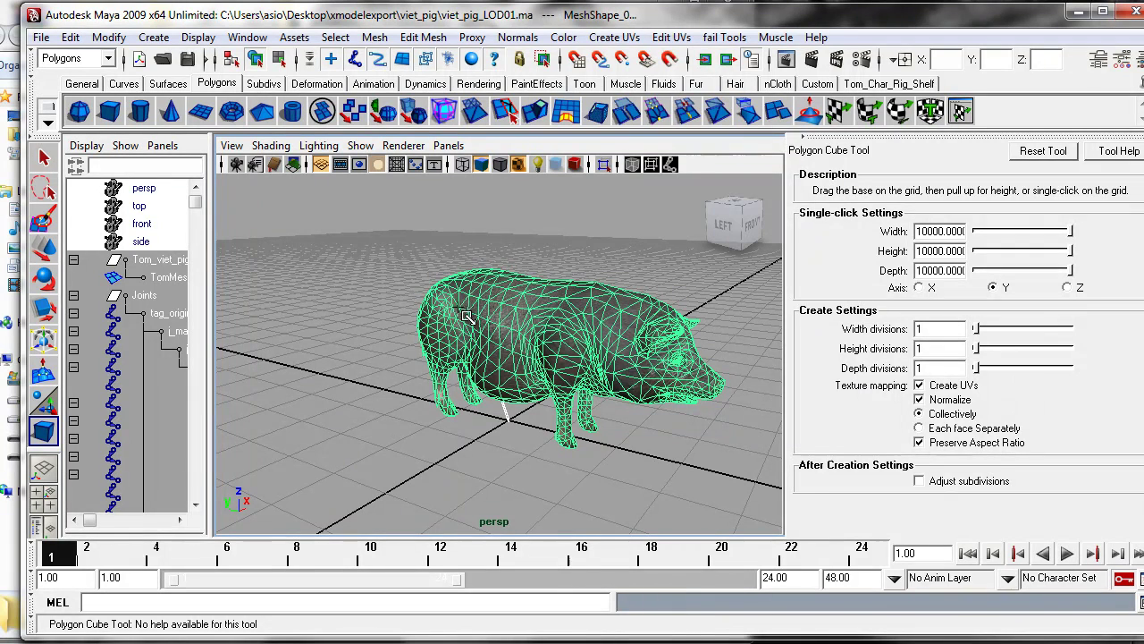
pyautogui.moveTo(423, 418); pyautogui.dragTo(541, 374)
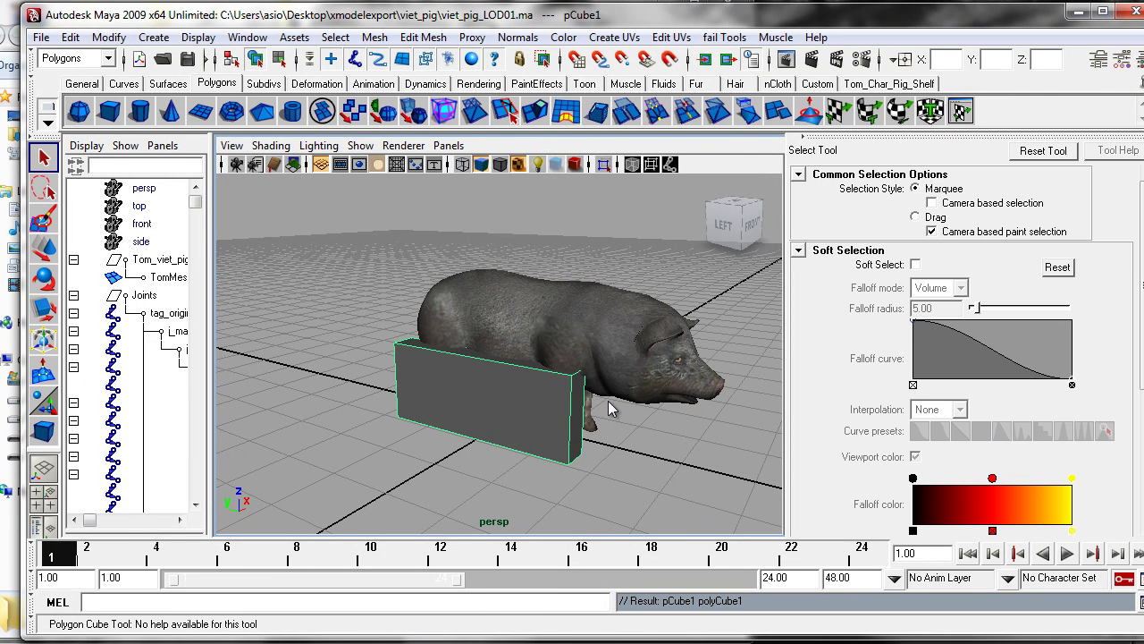
pyautogui.press('Delete')
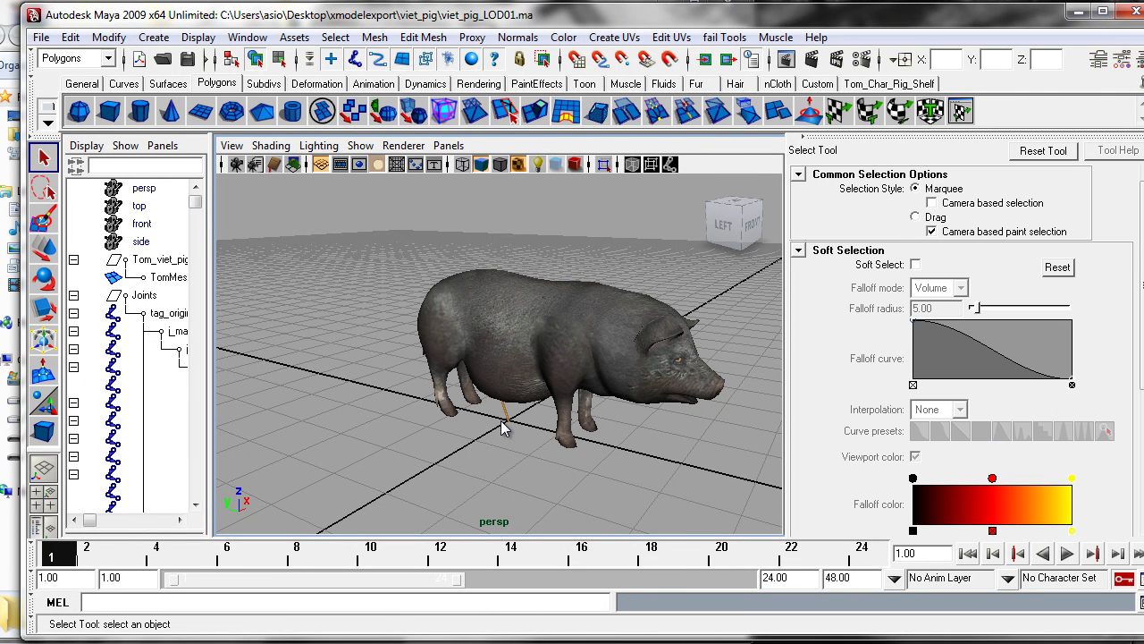
# Draw a polygon cube on the grid around the pig, tall enough to cover its body.
pyautogui.click(111, 112)
pyautogui.keyDown('alt'); pyautogui.moveTo(370, 324); pyautogui.dragTo(441, 427); pyautogui.keyUp('alt')
pyautogui.moveTo(370, 288); pyautogui.dragTo(549, 261)
pyautogui.moveTo(657, 340)
pyautogui.keyDown('alt'); pyautogui.mouseDown()
pyautogui.moveTo(694, 325)
pyautogui.moveTo(666, 333)
pyautogui.mouseUp(); pyautogui.keyUp('alt')
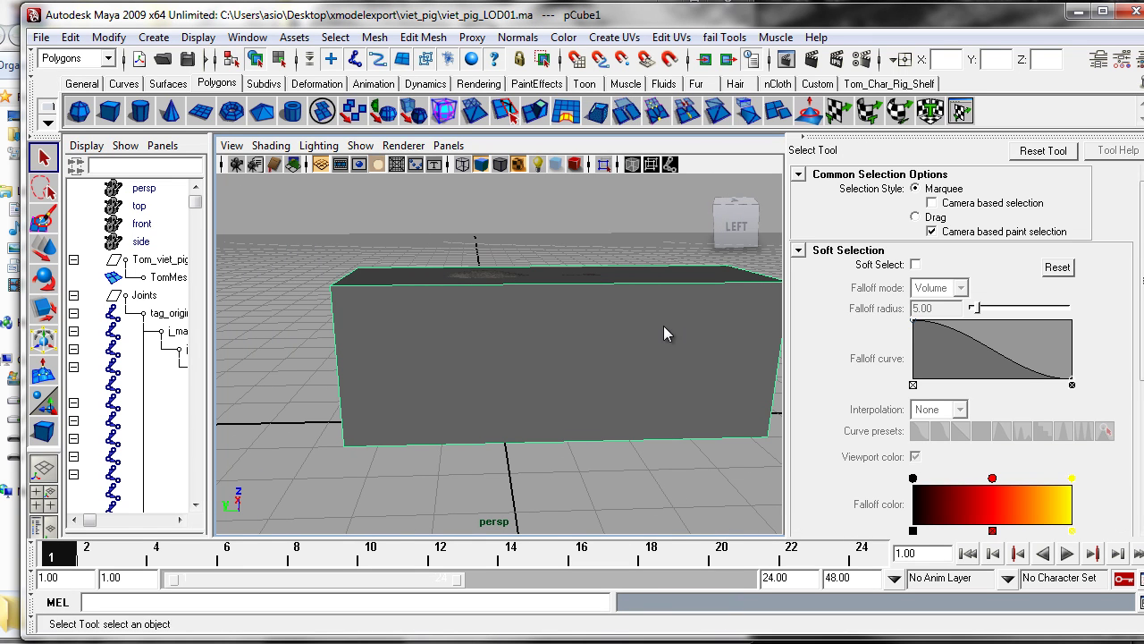
# Scale the polygon cube to about 0.70 along Y and shift it along the pig's length.
pyautogui.click(43, 308)
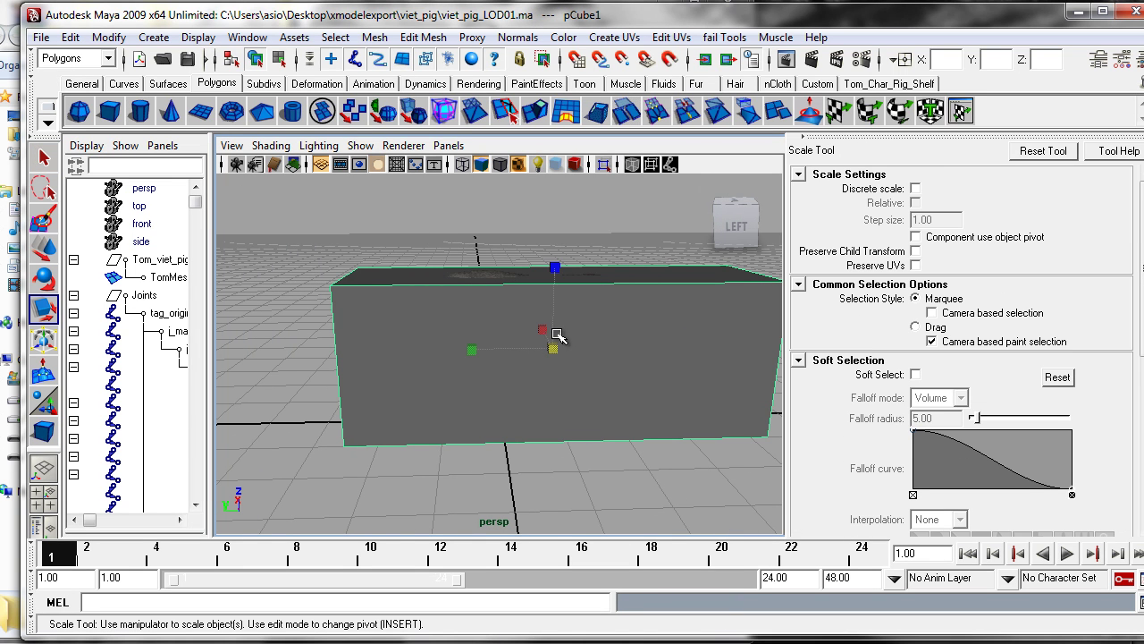
pyautogui.moveTo(475, 349); pyautogui.dragTo(498, 351)
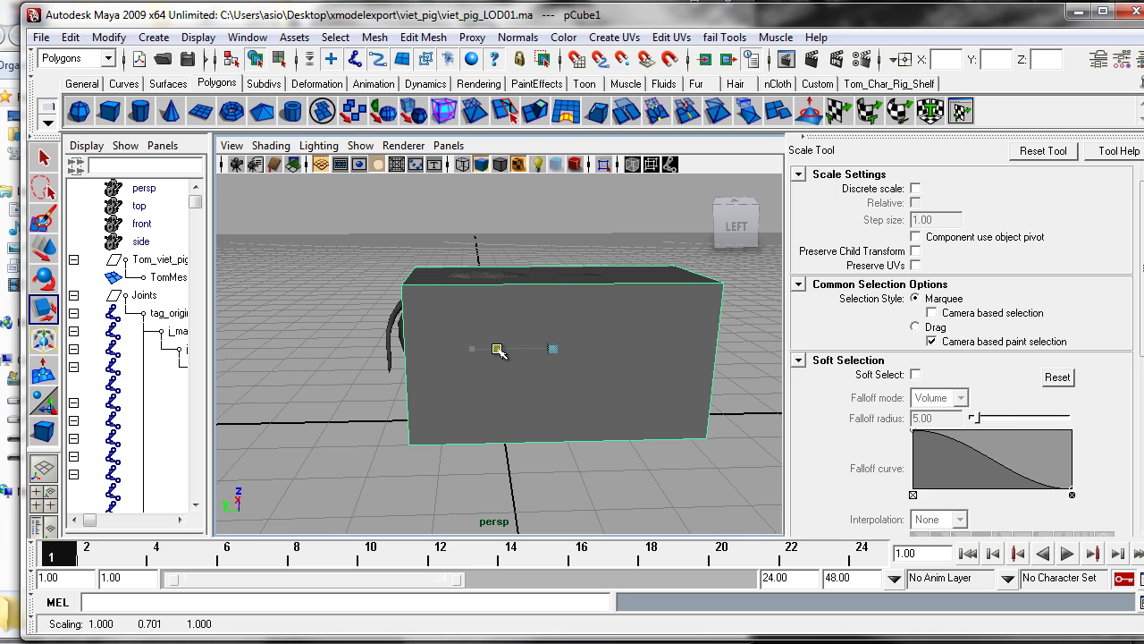
pyautogui.click(43, 248)
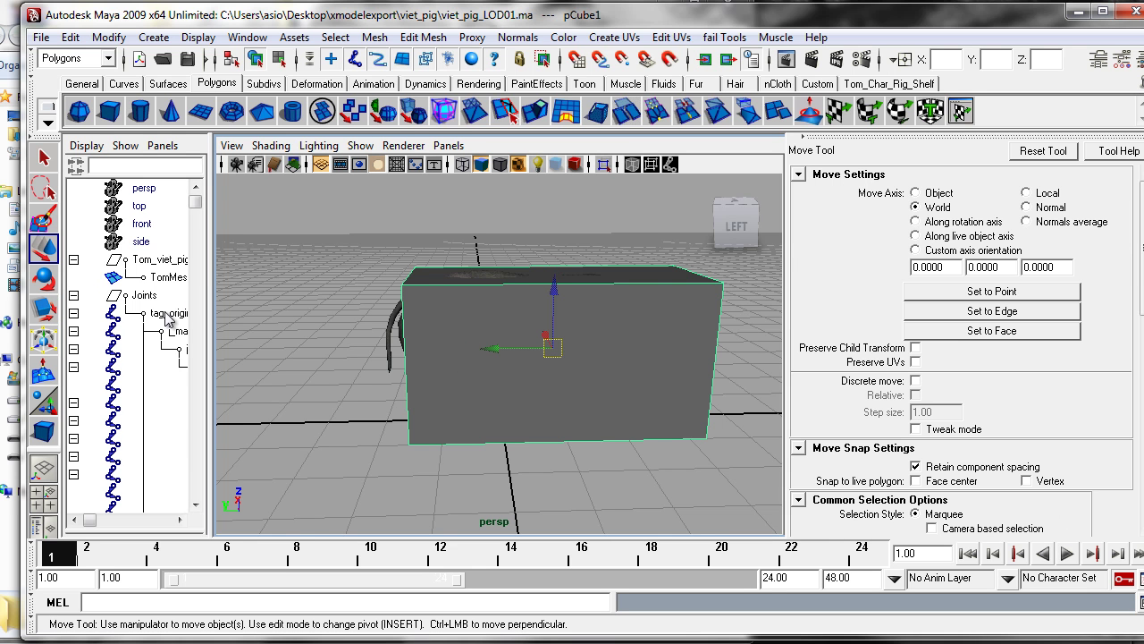
pyautogui.moveTo(487, 356); pyautogui.dragTo(483, 350)
# Scale the cube along Y to about 0.79, adjust its position around the pig, and deselect it.
pyautogui.keyDown('alt'); pyautogui.moveTo(573, 353); pyautogui.dragTo(463, 345); pyautogui.keyUp('alt')
pyautogui.click(43, 309)
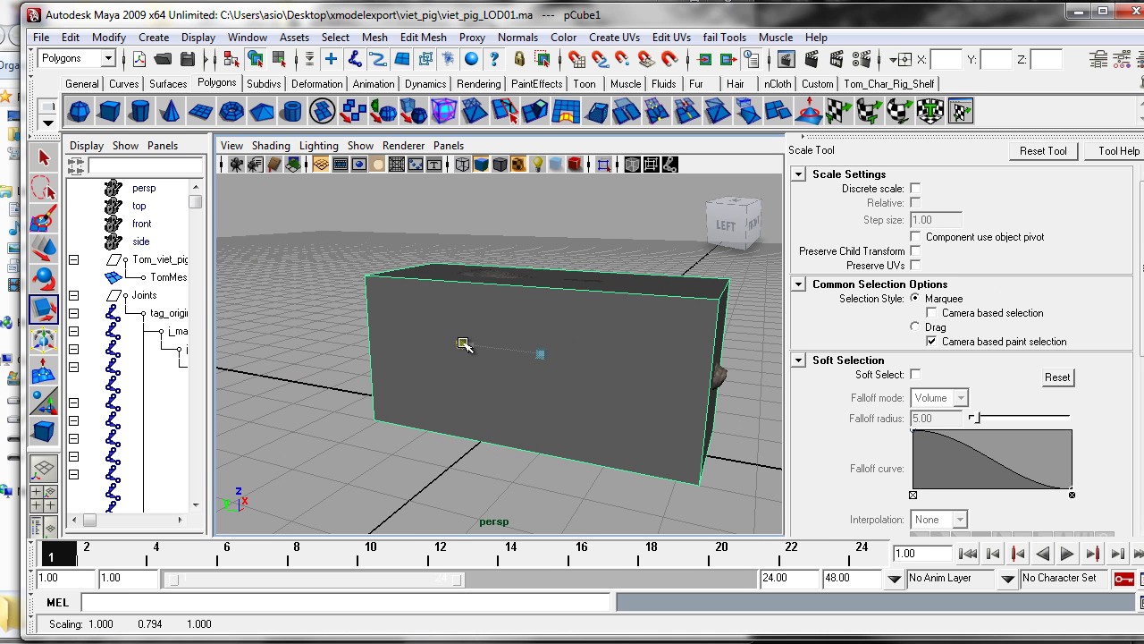
pyautogui.click(45, 250)
pyautogui.keyDown('alt'); pyautogui.moveTo(483, 347); pyautogui.dragTo(666, 272); pyautogui.keyUp('alt')
pyautogui.click(658, 276)
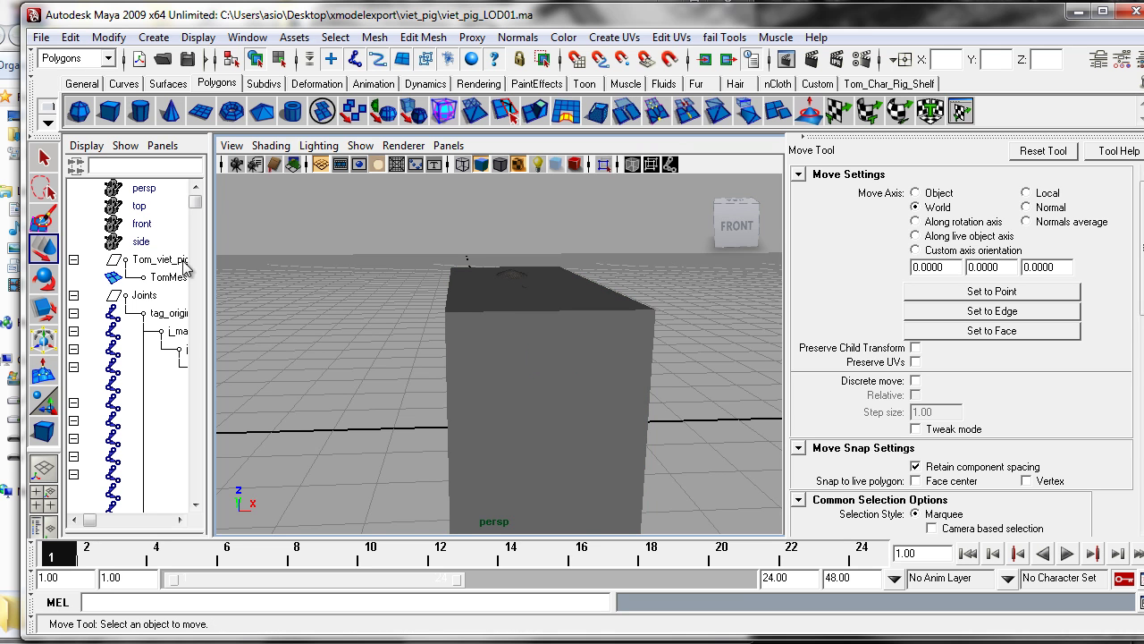
# Widen the Outliner and collapse the Tom_viet_pig_LOD01 and Joints hierarchies with both groups selected.
pyautogui.moveTo(214, 209); pyautogui.dragTo(245, 208)
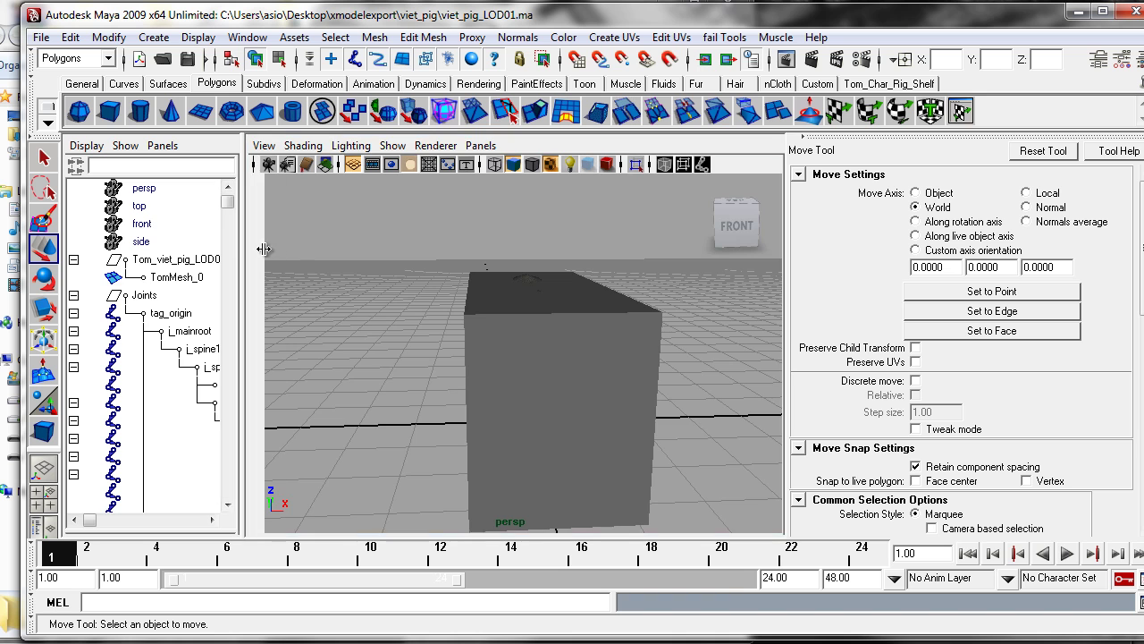
pyautogui.moveTo(243, 247); pyautogui.dragTo(298, 248)
pyautogui.moveTo(282, 205)
pyautogui.mouseDown()
pyautogui.moveTo(279, 447)
pyautogui.moveTo(282, 197)
pyautogui.mouseUp()
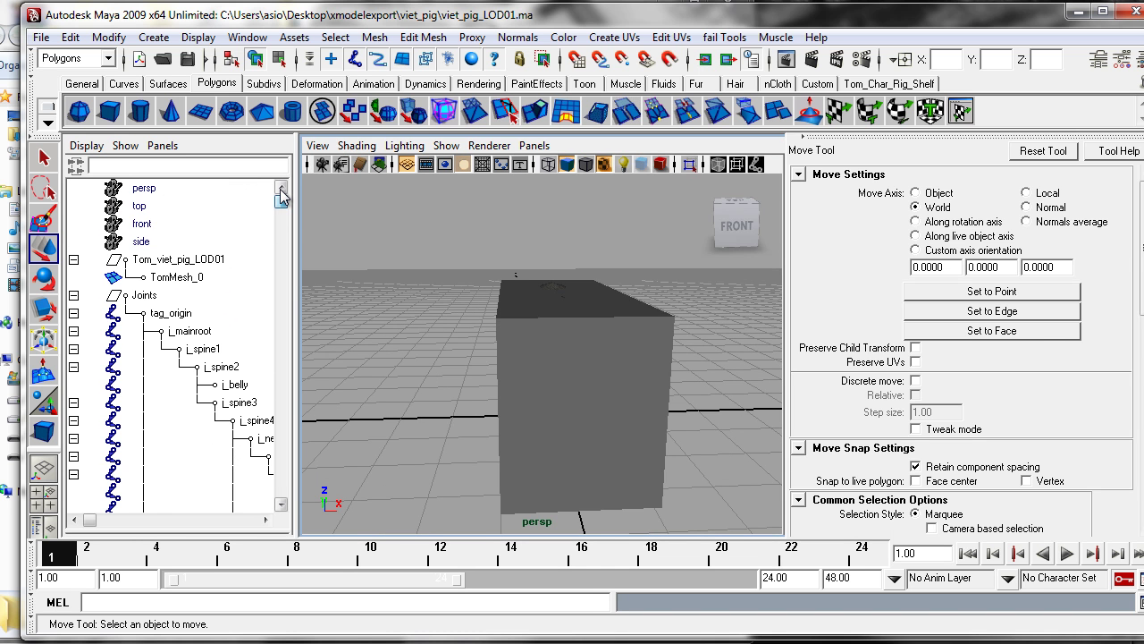
pyautogui.click(186, 264)
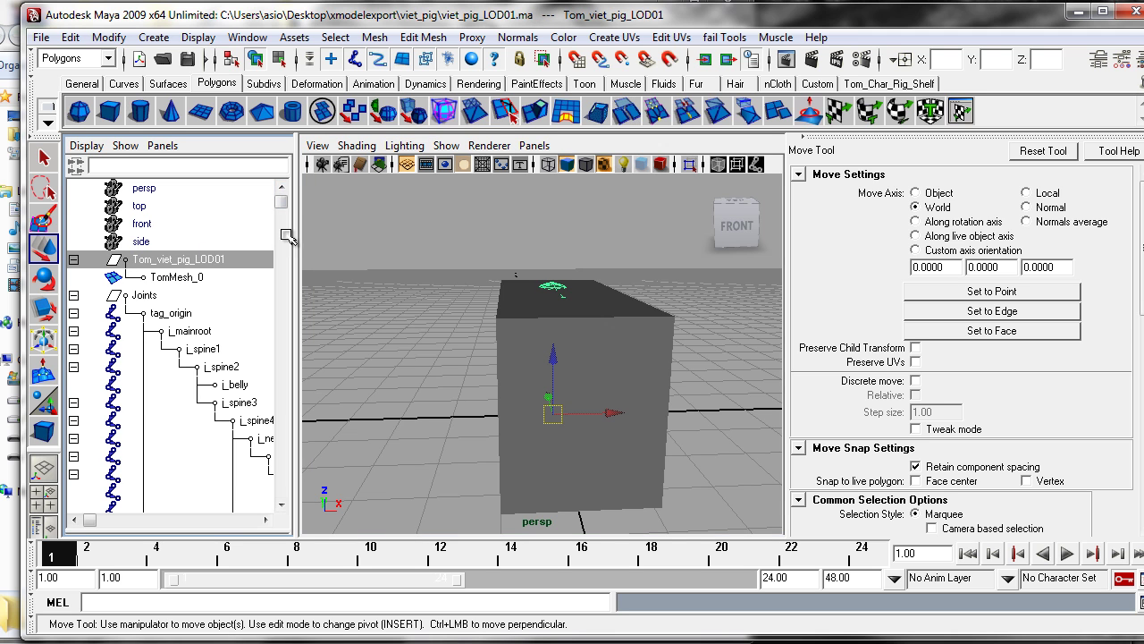
pyautogui.click(139, 295)
pyautogui.keyDown('ctrl'); pyautogui.click(152, 259); pyautogui.keyUp('ctrl')
pyautogui.click(75, 296)
pyautogui.click(76, 260)
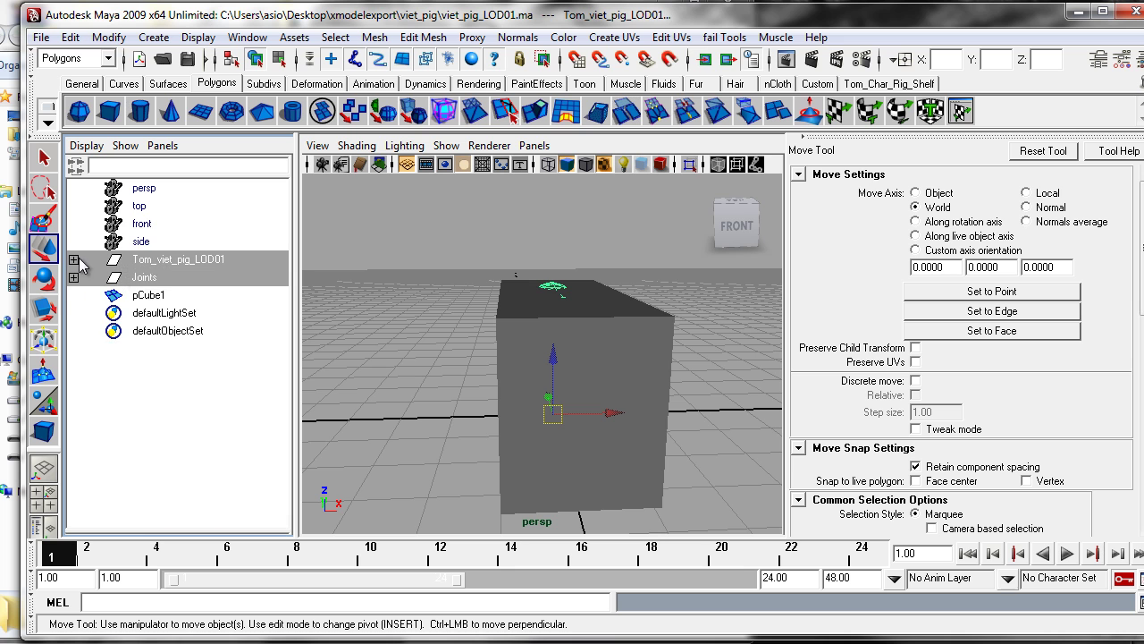
# Select the Joints and Tom_viet_pig_LOD01 groups with their full hierarchies and reveal the selected nodes in the Outliner.
pyautogui.click(148, 276)
pyautogui.click(156, 261)
pyautogui.click(146, 277)
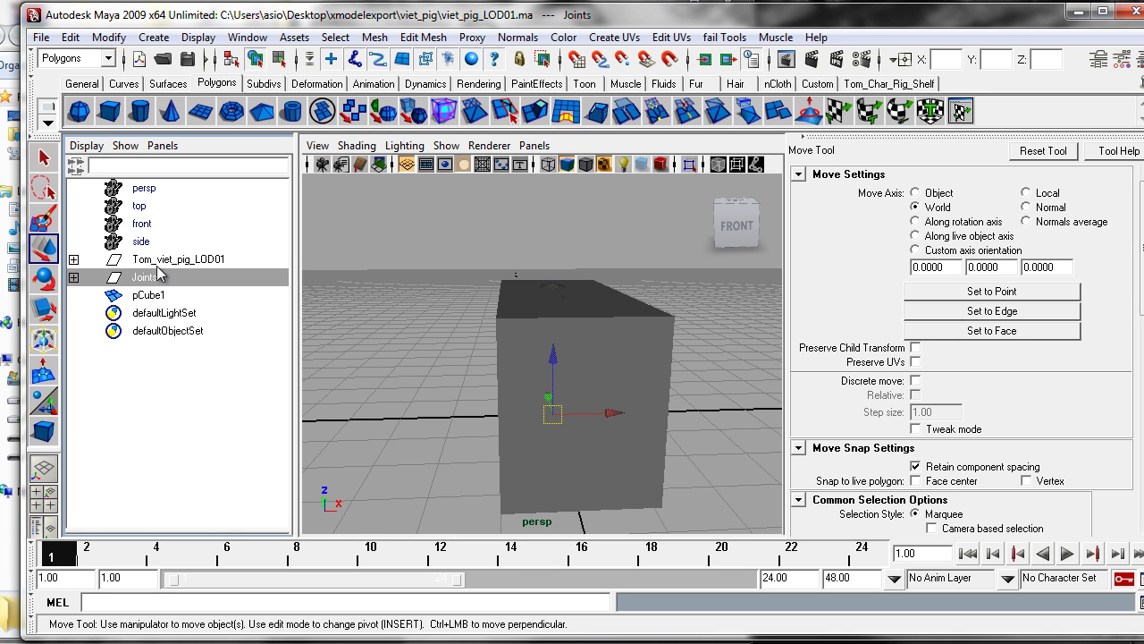
pyautogui.keyDown('ctrl'); pyautogui.click(165, 260); pyautogui.keyUp('ctrl')
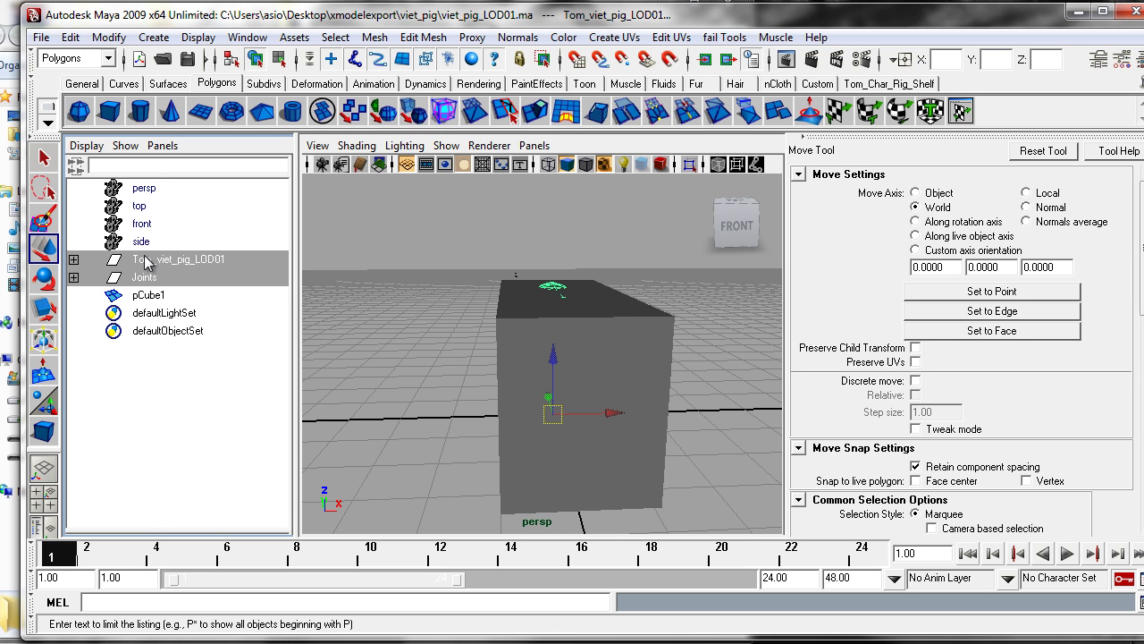
pyautogui.click(75, 39)
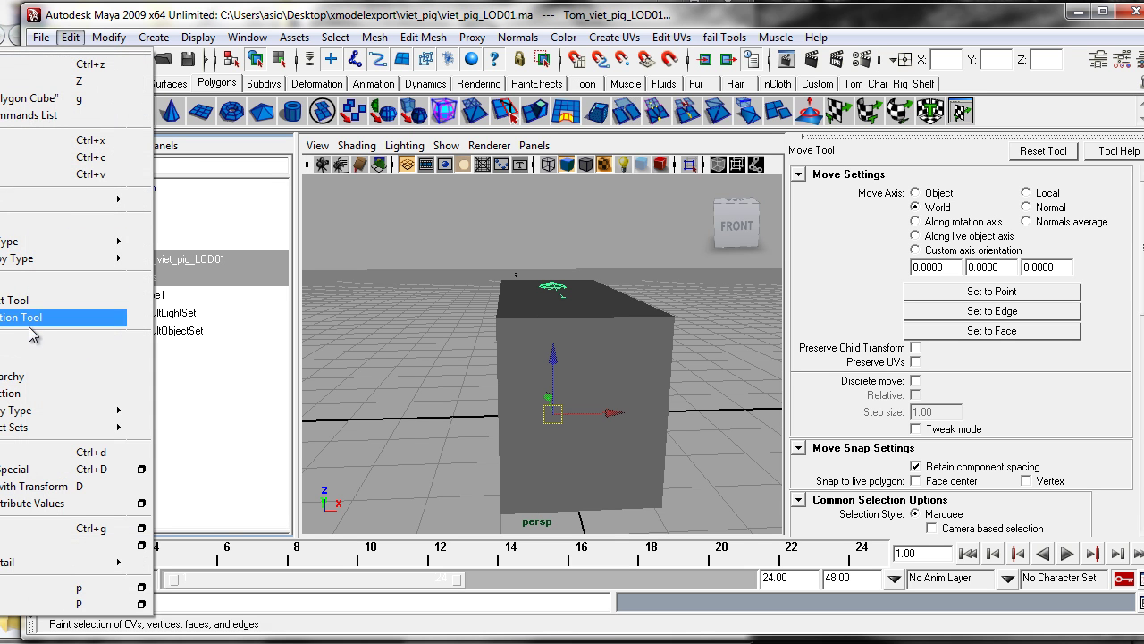
pyautogui.click(13, 375)
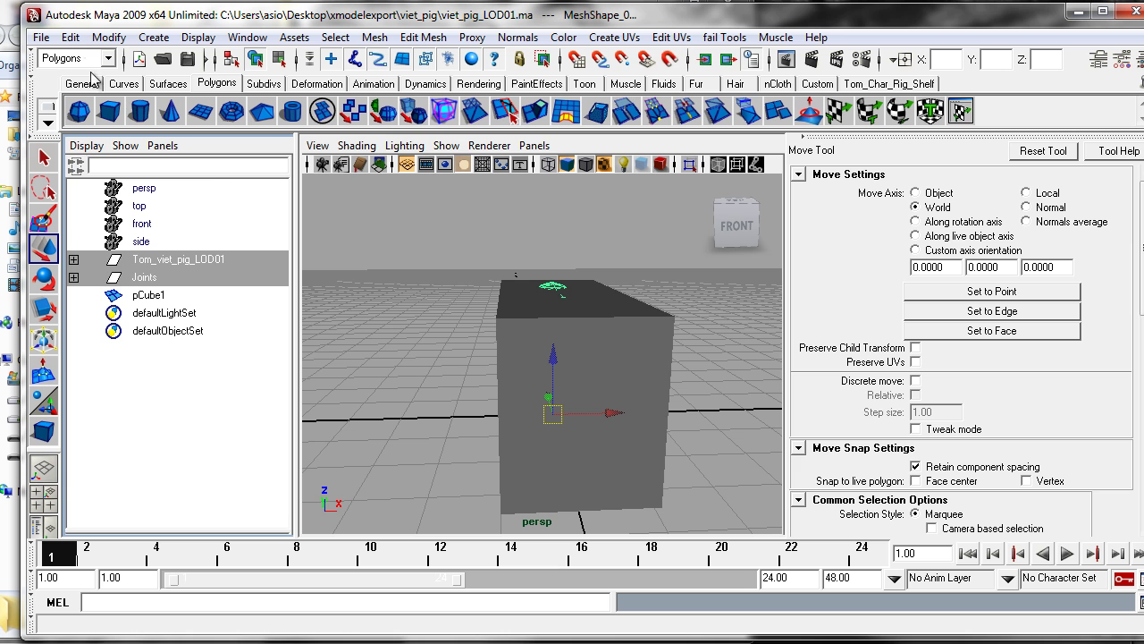
pyautogui.click(86, 145)
pyautogui.click(126, 282)
pyautogui.moveTo(280, 204)
pyautogui.mouseDown()
pyautogui.moveTo(286, 497)
pyautogui.moveTo(298, 299)
pyautogui.moveTo(288, 207)
pyautogui.mouseUp()
# Open the Model Exporter and move its window clear of the Outliner.
pyautogui.click(724, 38)
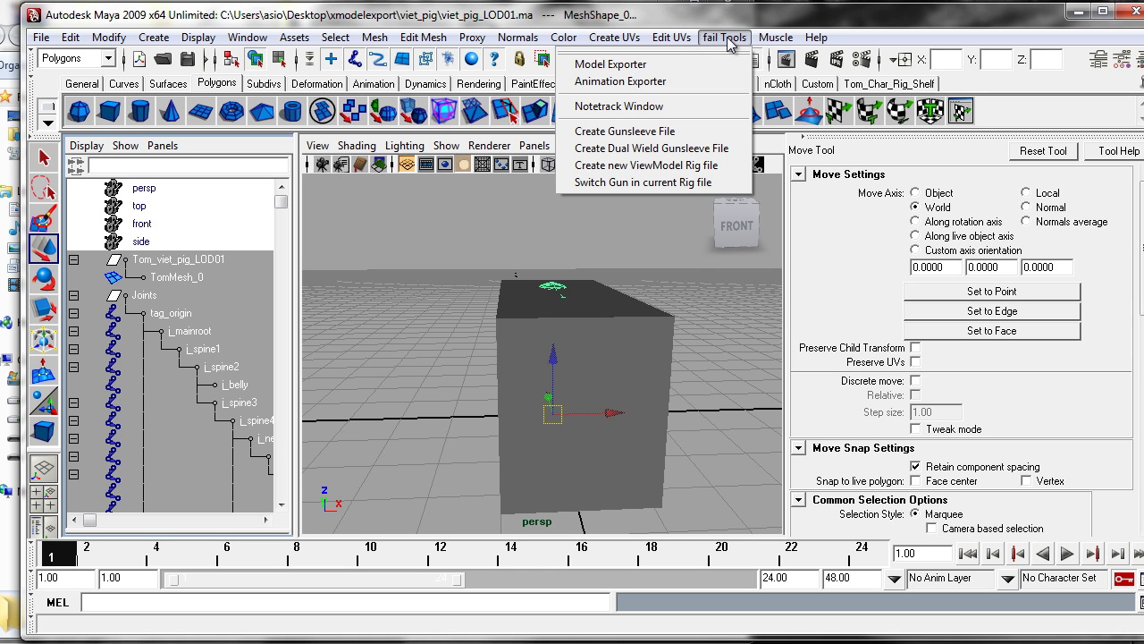
pyautogui.click(639, 66)
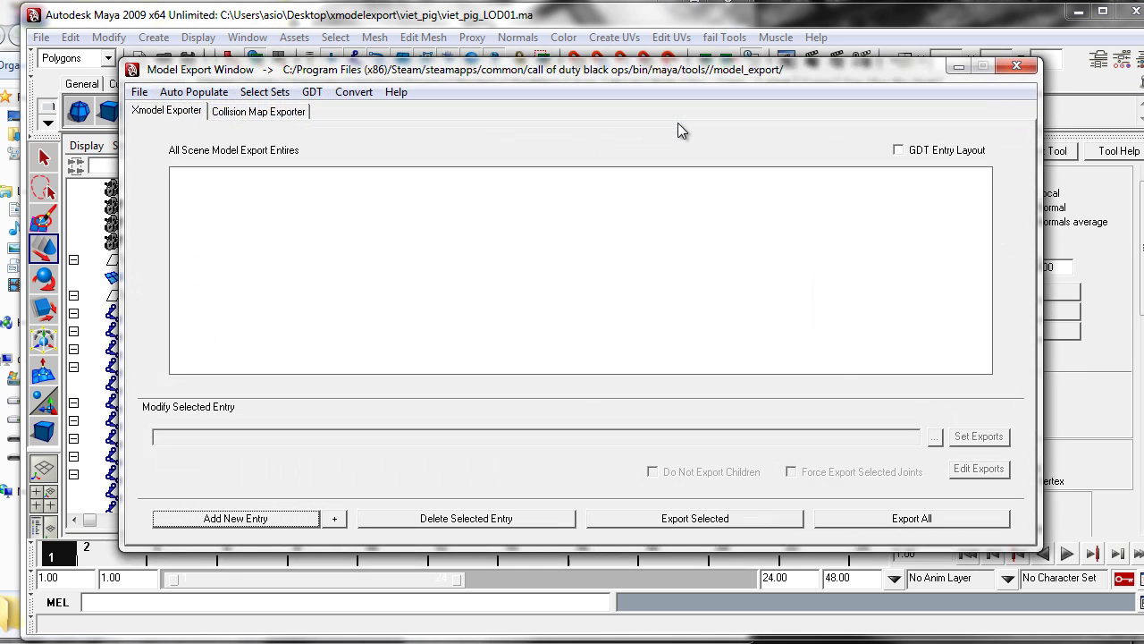
pyautogui.moveTo(465, 71); pyautogui.dragTo(791, 82)
# Select all nodes from Tom_viet_pig_LOD01 down to j_tail3 and create a model export entry from the selection.
pyautogui.click(194, 259)
pyautogui.moveTo(281, 199); pyautogui.dragTo(289, 454)
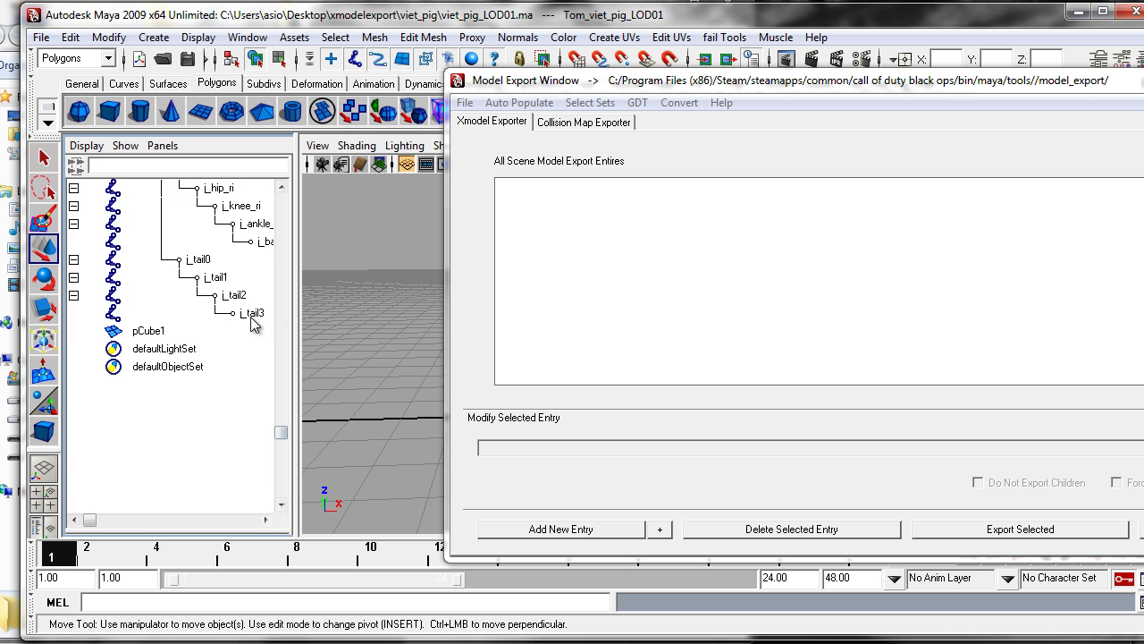
pyautogui.keyDown('shift'); pyautogui.click(253, 313); pyautogui.keyUp('shift')
pyautogui.click(514, 103)
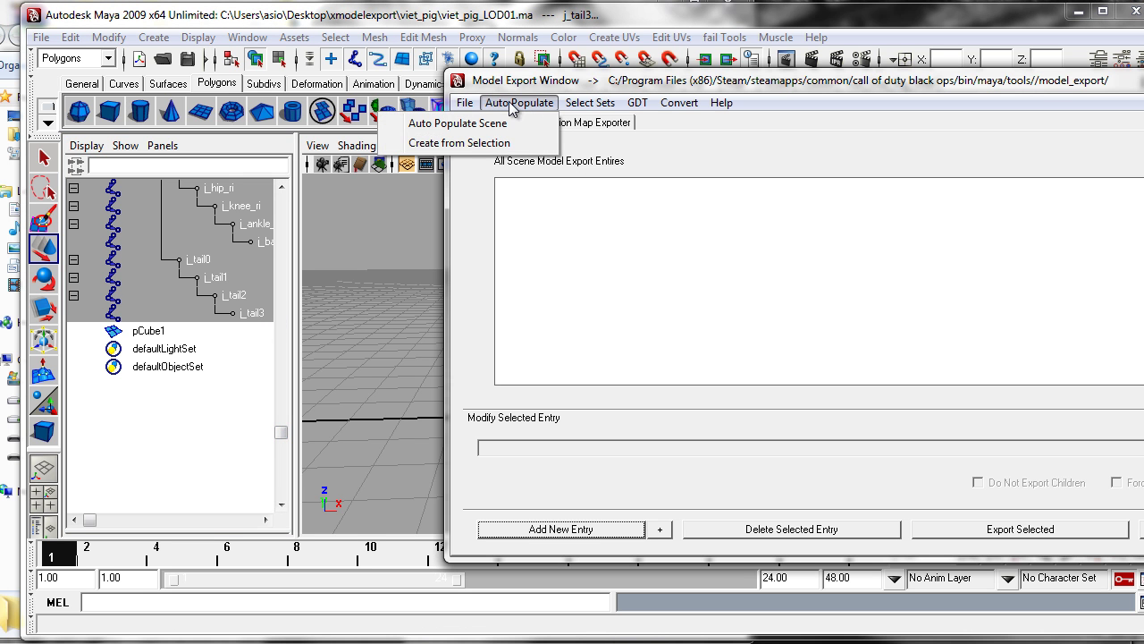
pyautogui.click(459, 143)
# Export the Tom_viet_pig_LOD01 entry, saving the scene changes and setting all missing vertex colors to white.
pyautogui.click(626, 183)
pyautogui.moveTo(810, 90); pyautogui.dragTo(604, 55)
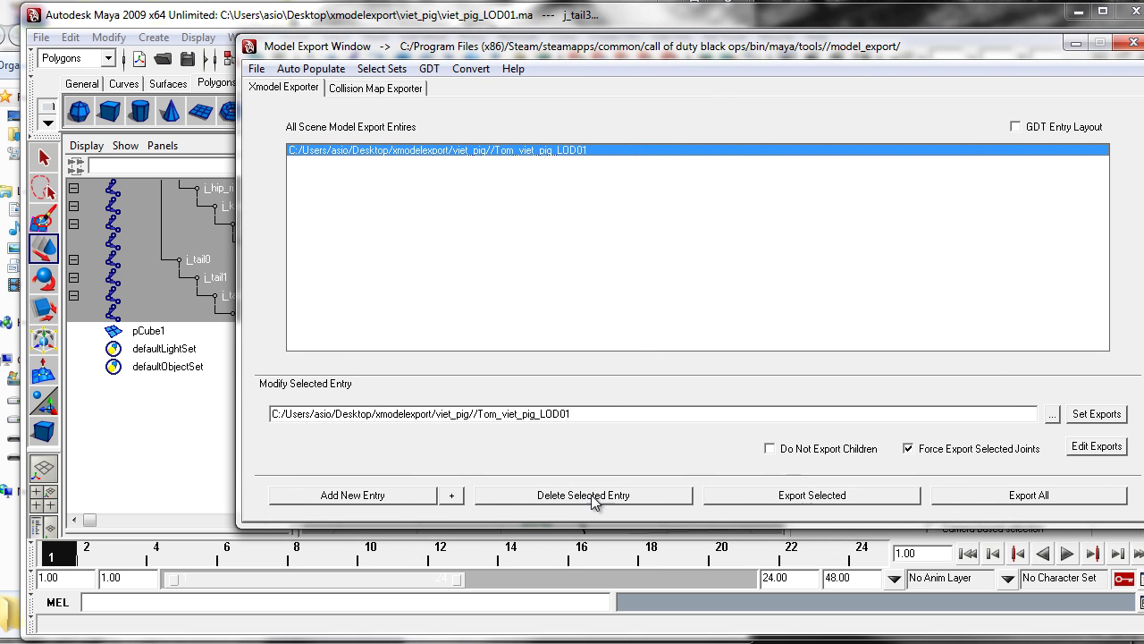
pyautogui.click(767, 498)
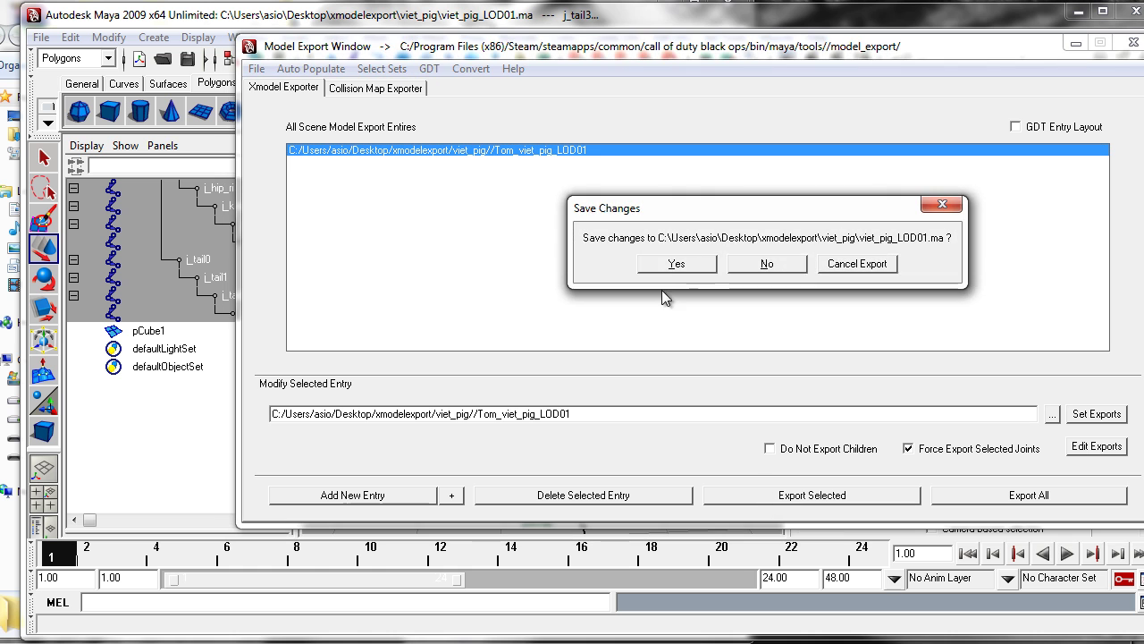
pyautogui.click(678, 269)
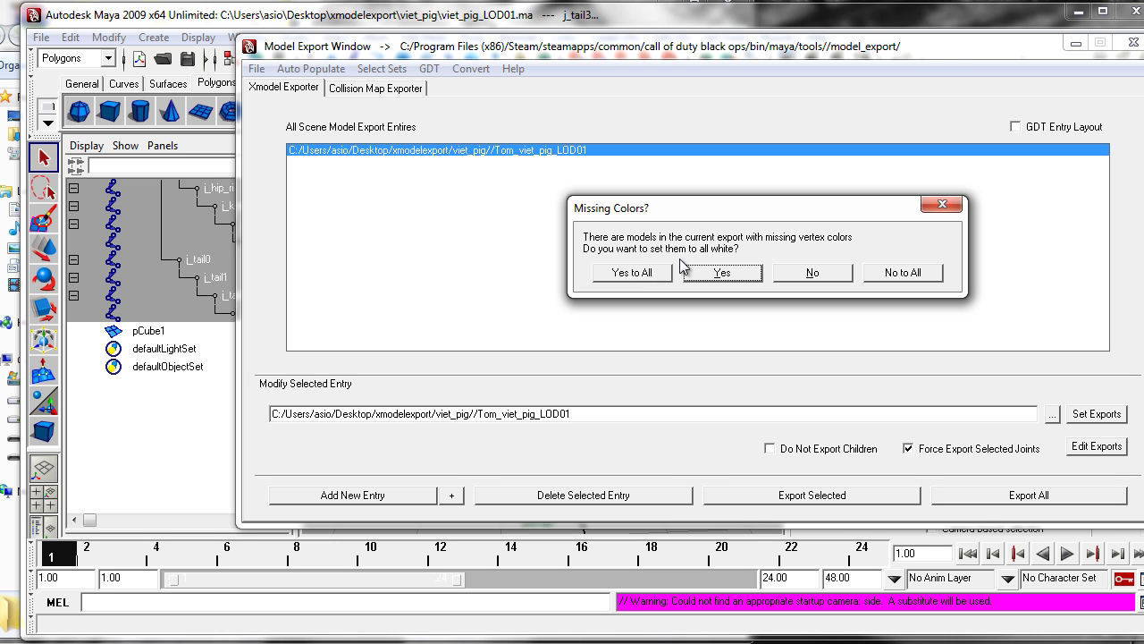
pyautogui.click(632, 285)
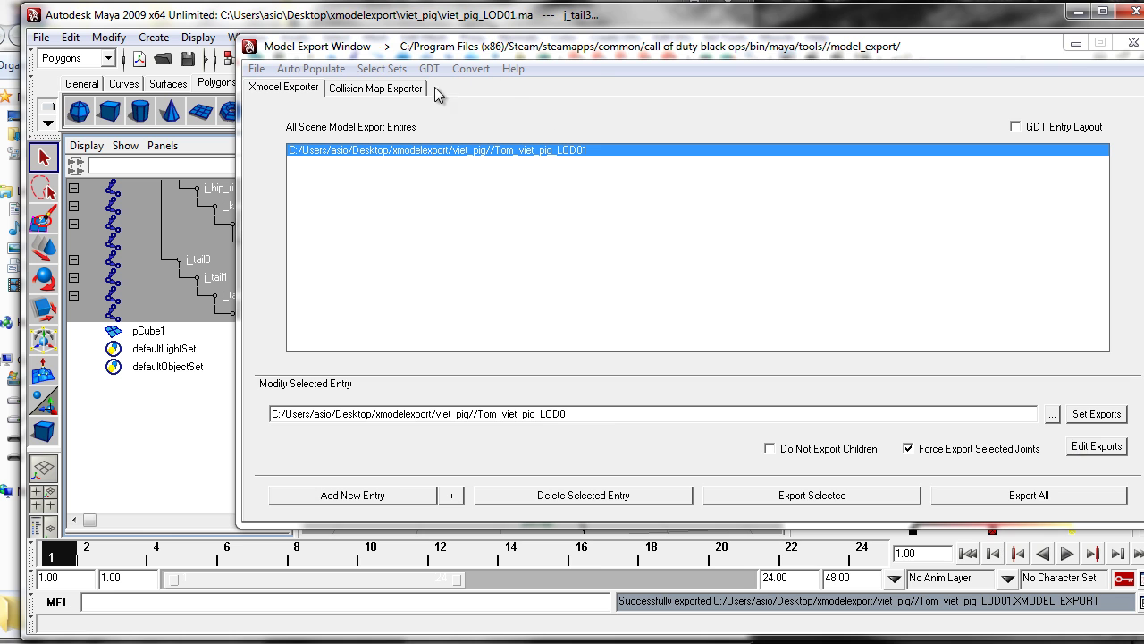
# Clear the scene selection and close the Model Exporter.
pyautogui.moveTo(505, 48); pyautogui.dragTo(720, 119)
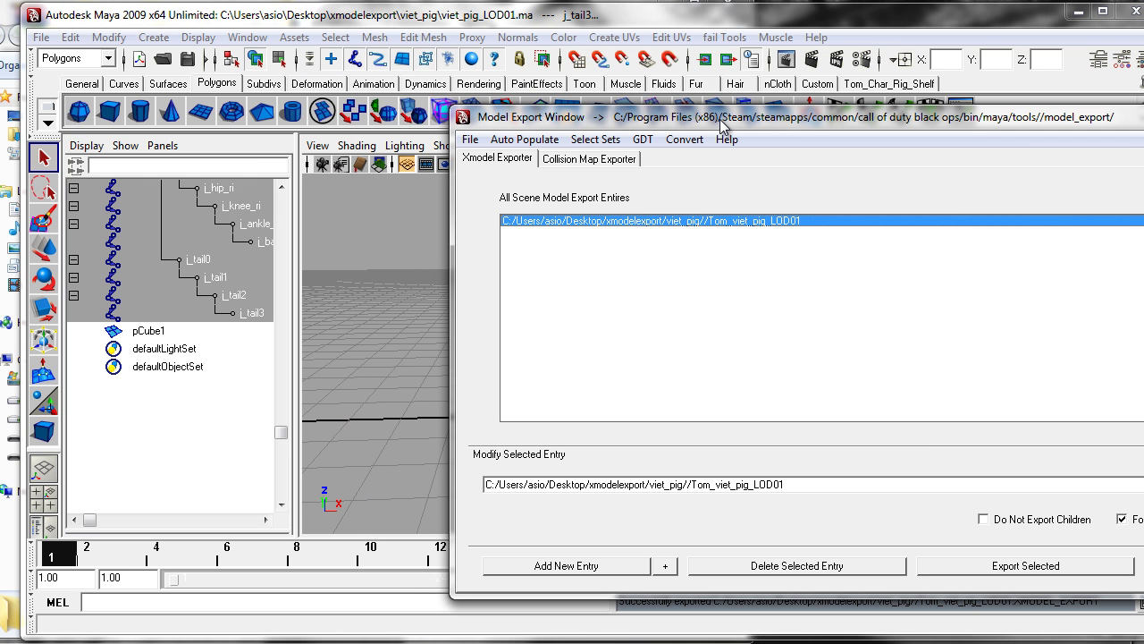
pyautogui.click(380, 267)
pyautogui.moveTo(1122, 124); pyautogui.dragTo(793, 162)
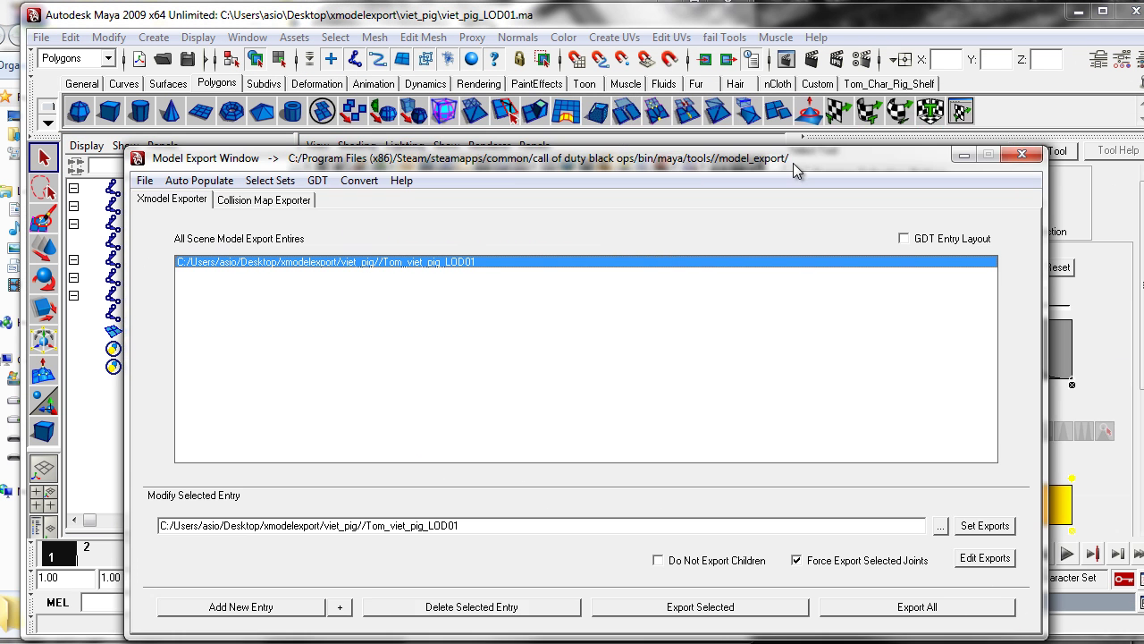
pyautogui.click(1044, 151)
# Select the pCube1 cube around the pig and display the scene in wireframe.
pyautogui.keyDown('alt'); pyautogui.moveTo(462, 317); pyautogui.dragTo(568, 358); pyautogui.keyUp('alt')
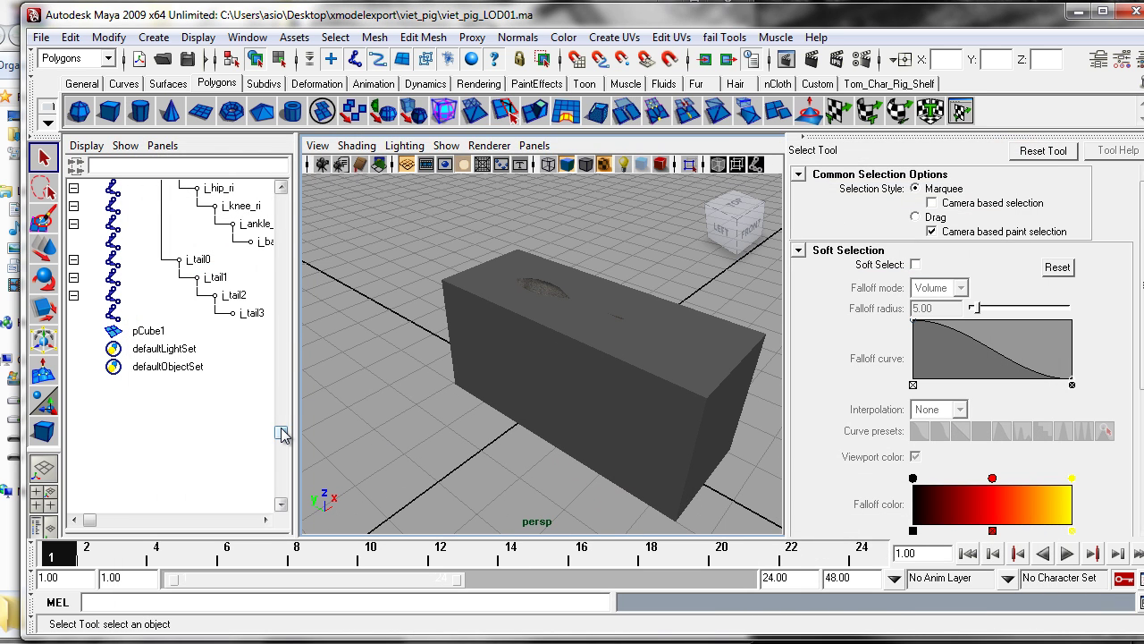
pyautogui.moveTo(281, 433); pyautogui.dragTo(280, 416)
pyautogui.click(148, 368)
pyautogui.keyDown('alt'); pyautogui.moveTo(578, 359); pyautogui.dragTo(486, 337); pyautogui.keyUp('alt')
pyautogui.moveTo(235, 352); pyautogui.dragTo(179, 368)
pyautogui.moveTo(283, 420); pyautogui.dragTo(304, 435)
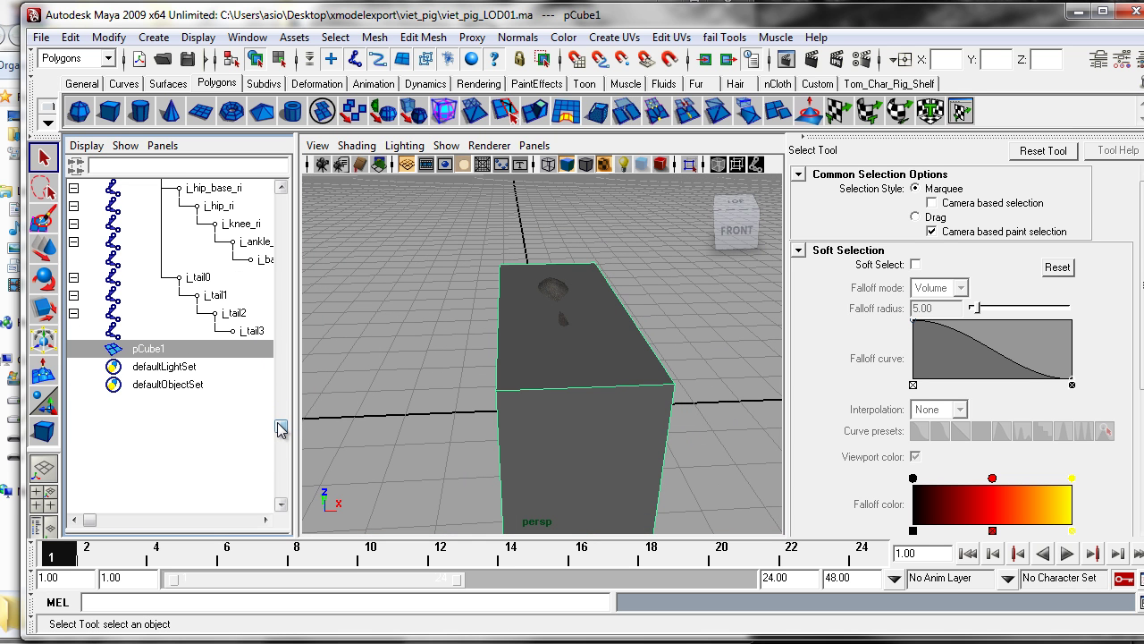
pyautogui.keyDown('alt'); pyautogui.moveTo(435, 416); pyautogui.dragTo(277, 209); pyautogui.keyUp('alt')
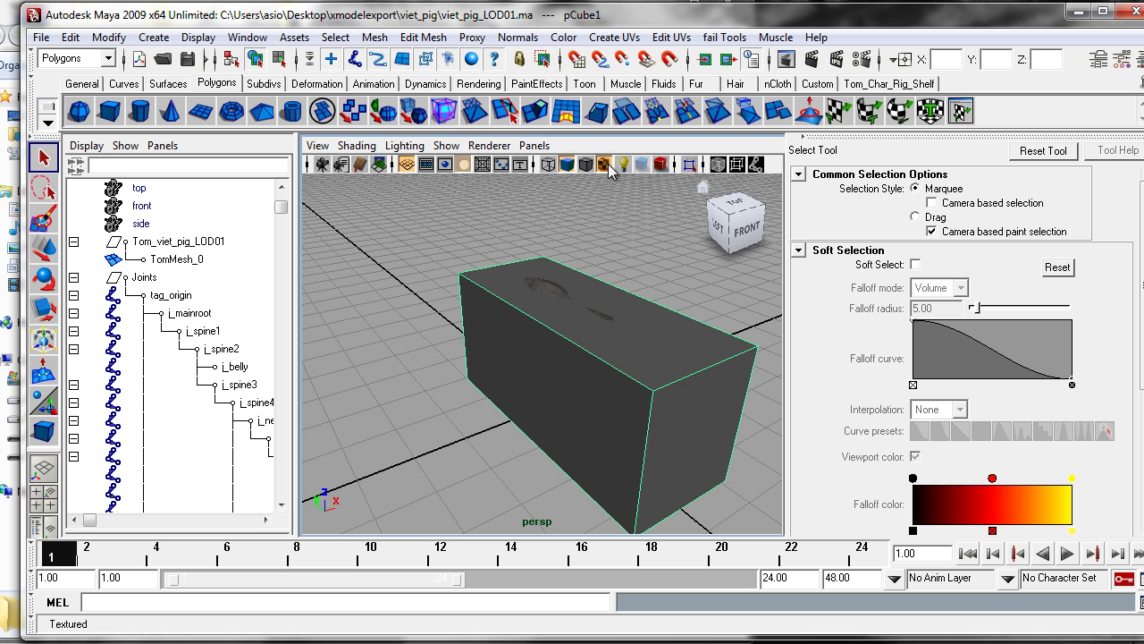
pyautogui.click(549, 166)
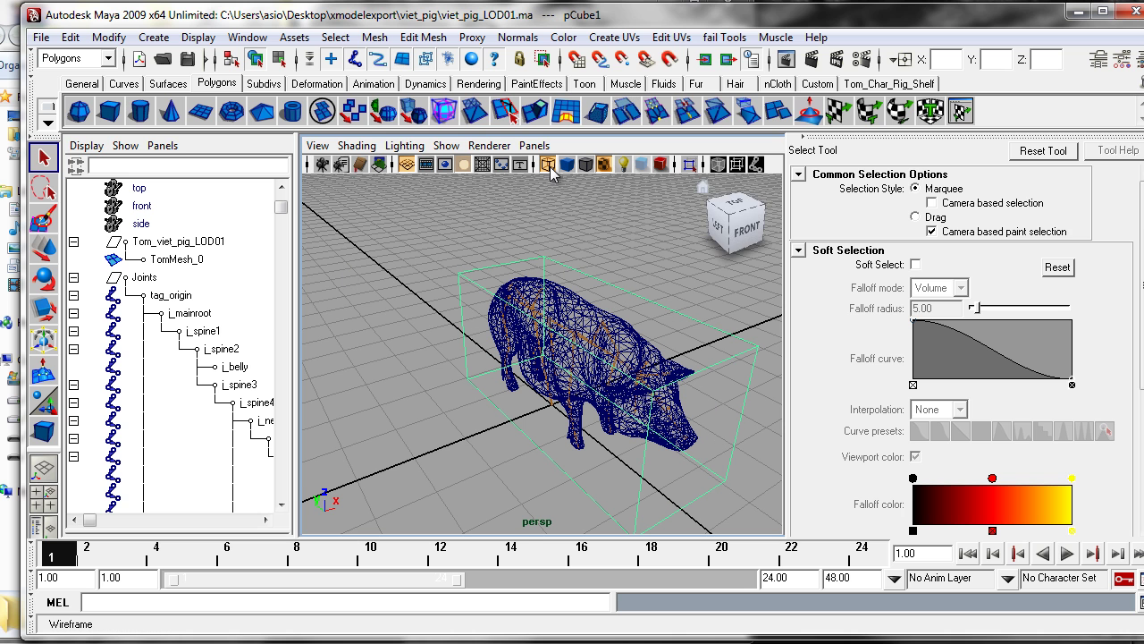
pyautogui.click(168, 299)
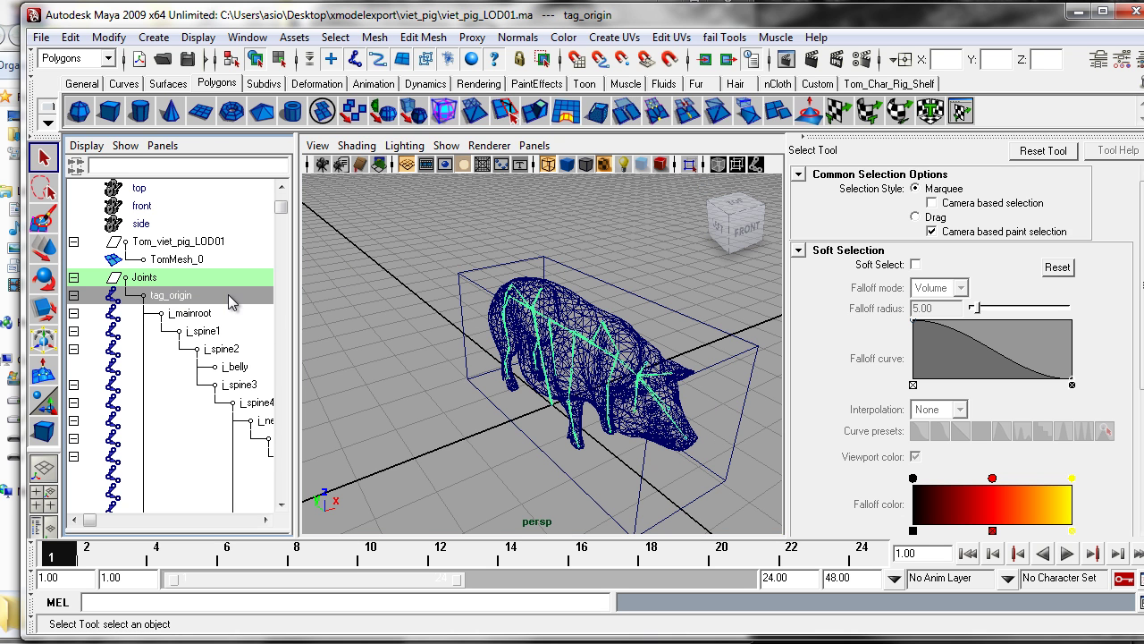
pyautogui.moveTo(280, 208); pyautogui.dragTo(282, 432)
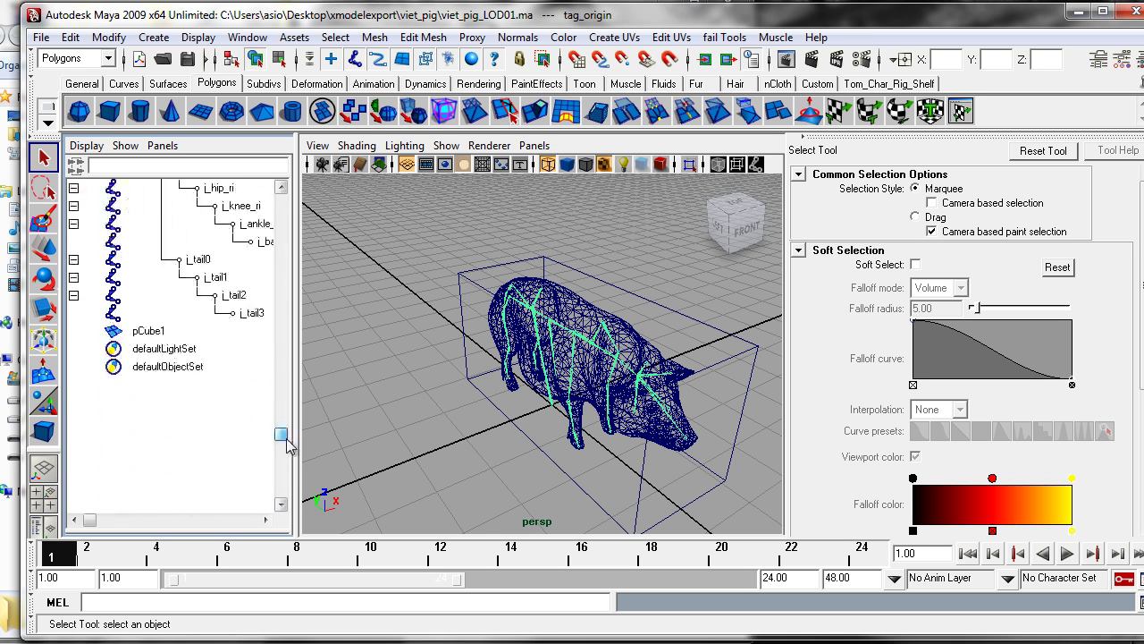
pyautogui.click(166, 333)
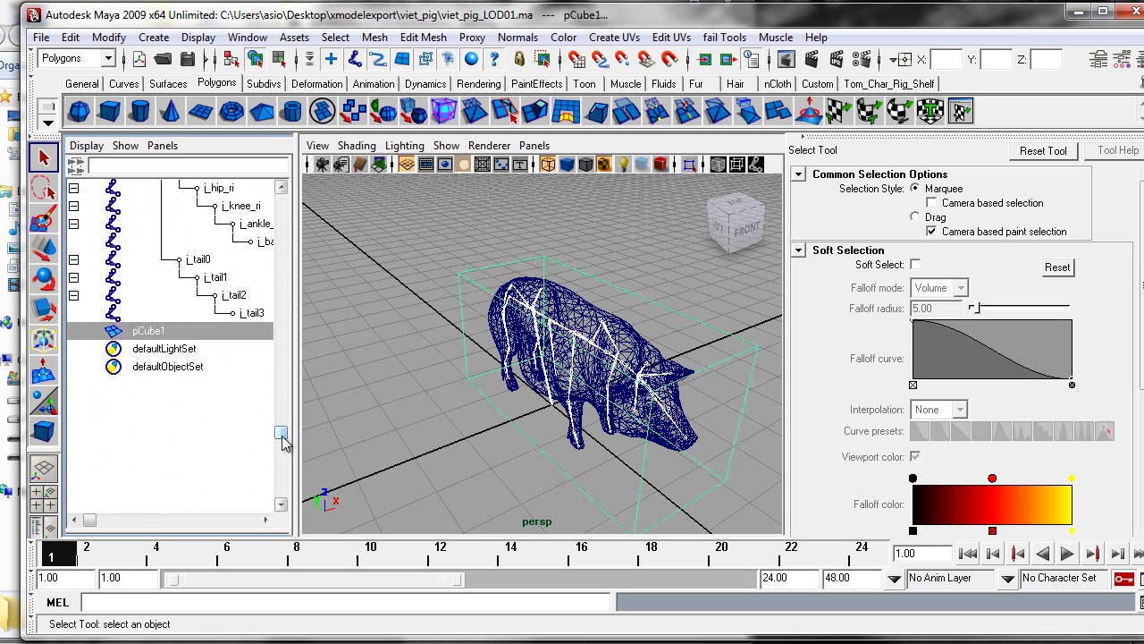
pyautogui.click(383, 432)
# Select pCube1, add the tag_origin joint to the selection, and open the Model Exporter.
pyautogui.click(159, 333)
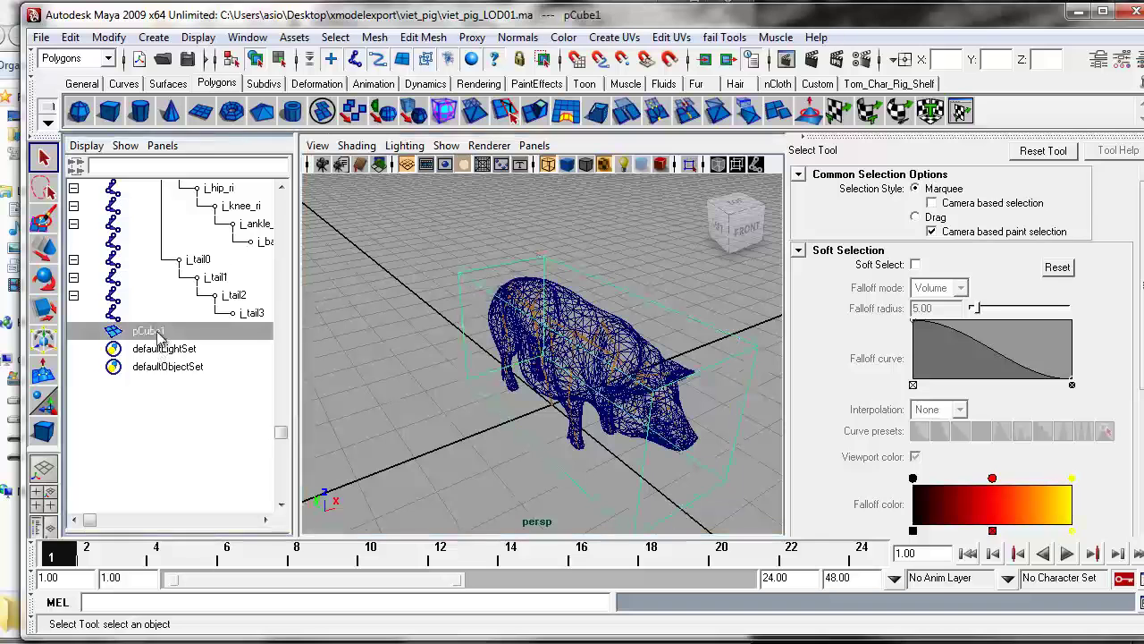
pyautogui.moveTo(281, 435); pyautogui.dragTo(282, 215)
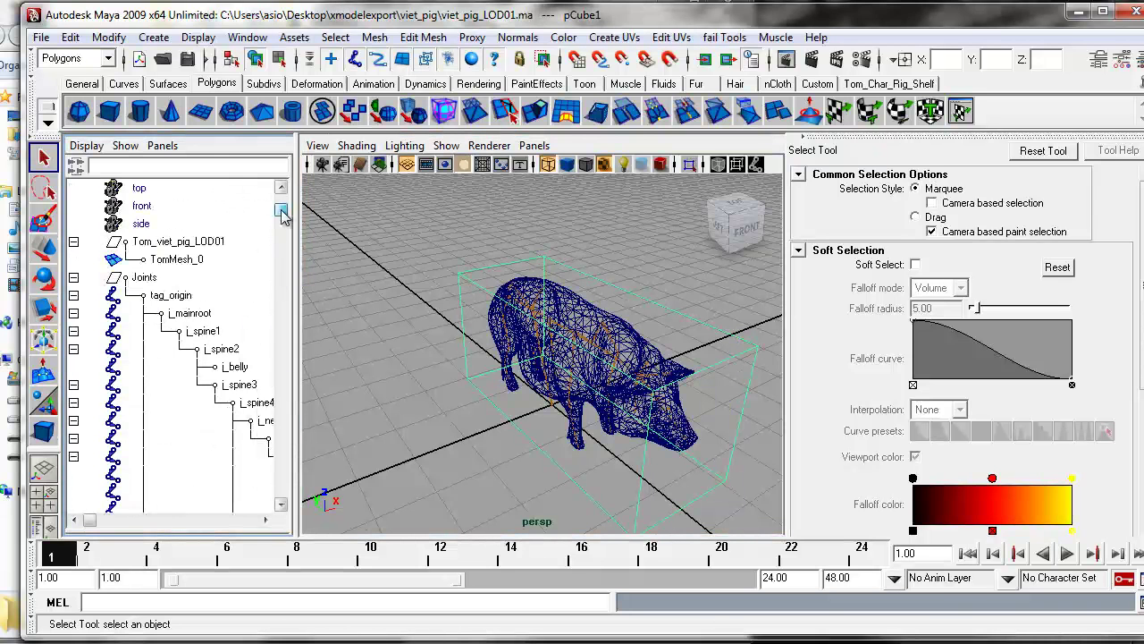
pyautogui.click(178, 299)
pyautogui.moveTo(281, 214)
pyautogui.mouseDown()
pyautogui.moveTo(286, 420)
pyautogui.moveTo(288, 209)
pyautogui.mouseUp()
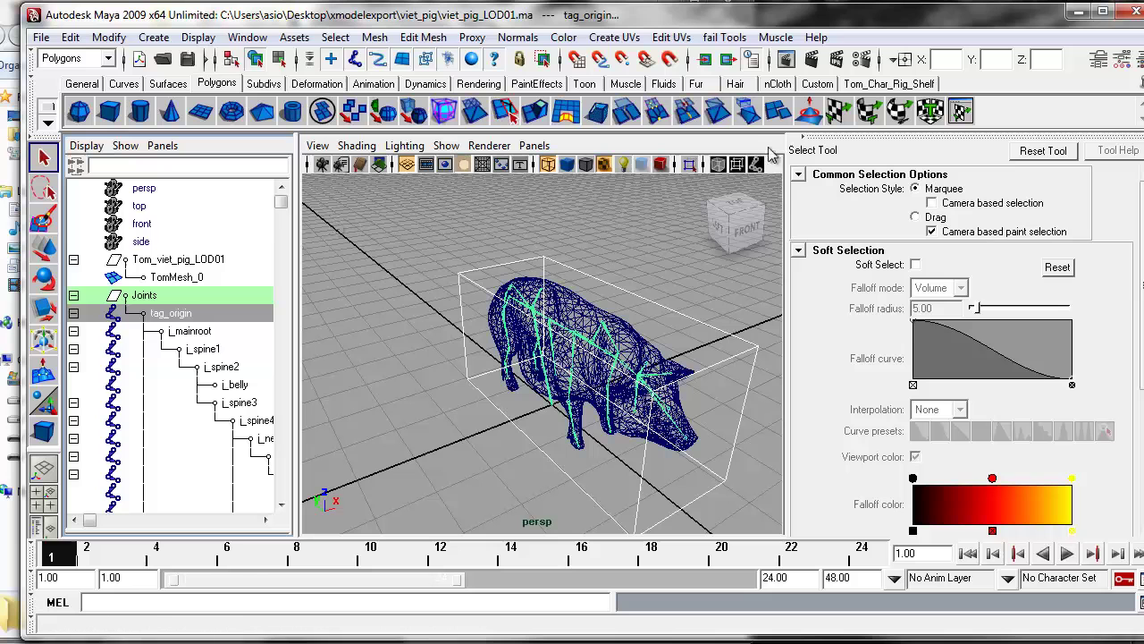
pyautogui.click(724, 38)
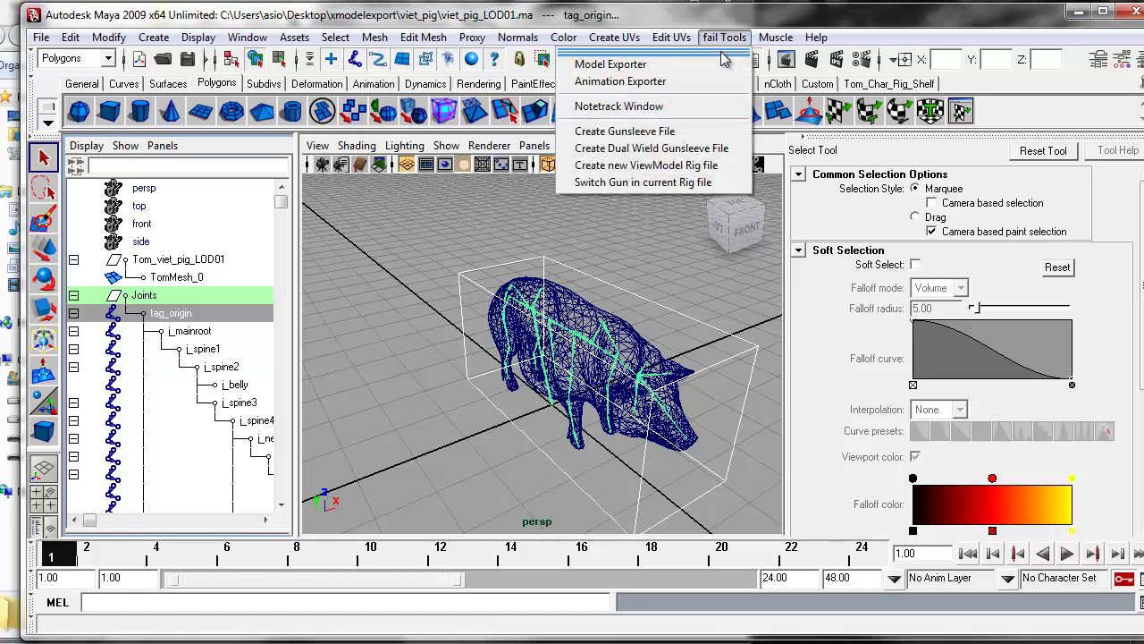
pyautogui.click(625, 68)
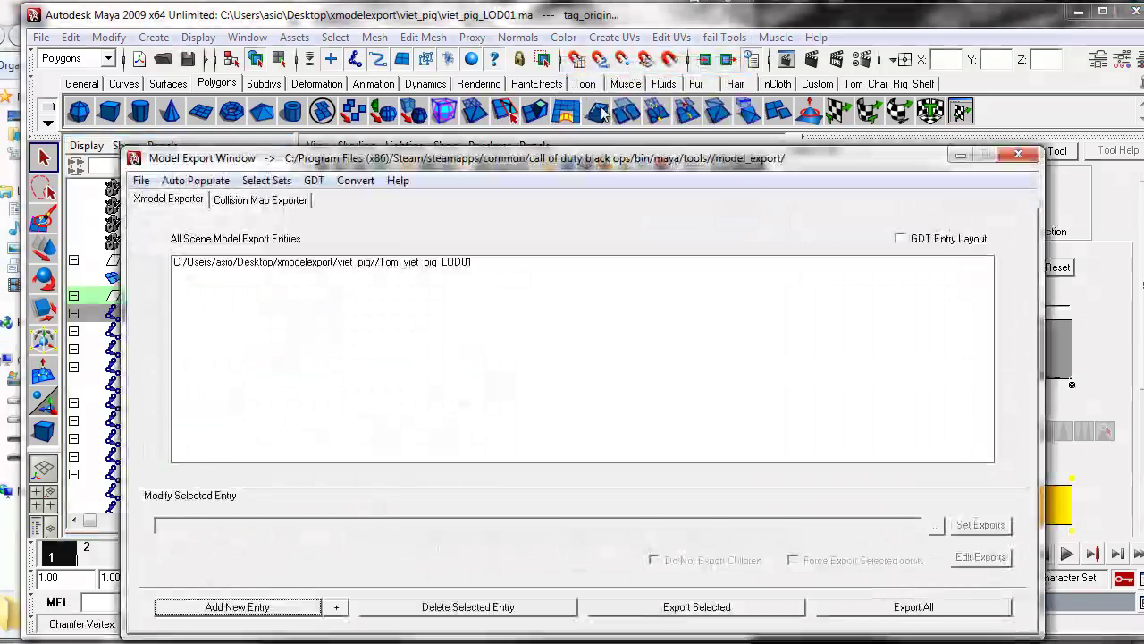
# Create a collision map entry named pigy_colmap2 in the Collision Map Exporter and assign the selected pCube1 and tag_origin as its export nodes.
pyautogui.click(264, 200)
pyautogui.moveTo(379, 162); pyautogui.dragTo(377, 68)
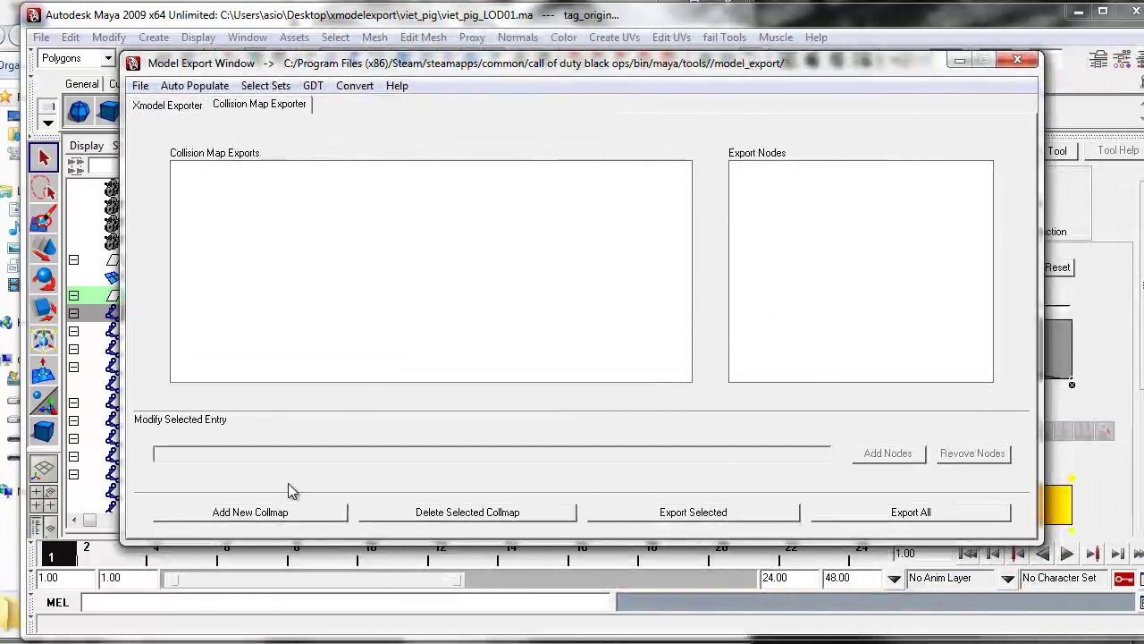
pyautogui.click(250, 512)
pyautogui.moveTo(793, 454); pyautogui.dragTo(193, 440)
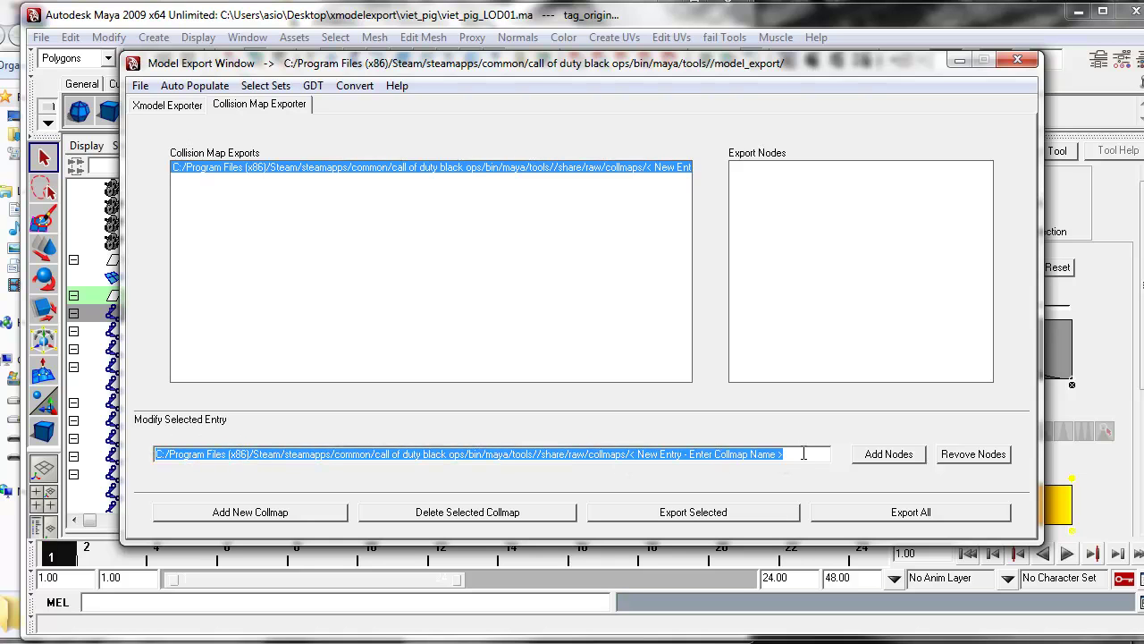
pyautogui.moveTo(803, 454); pyautogui.dragTo(211, 438)
pyautogui.write('pigy')
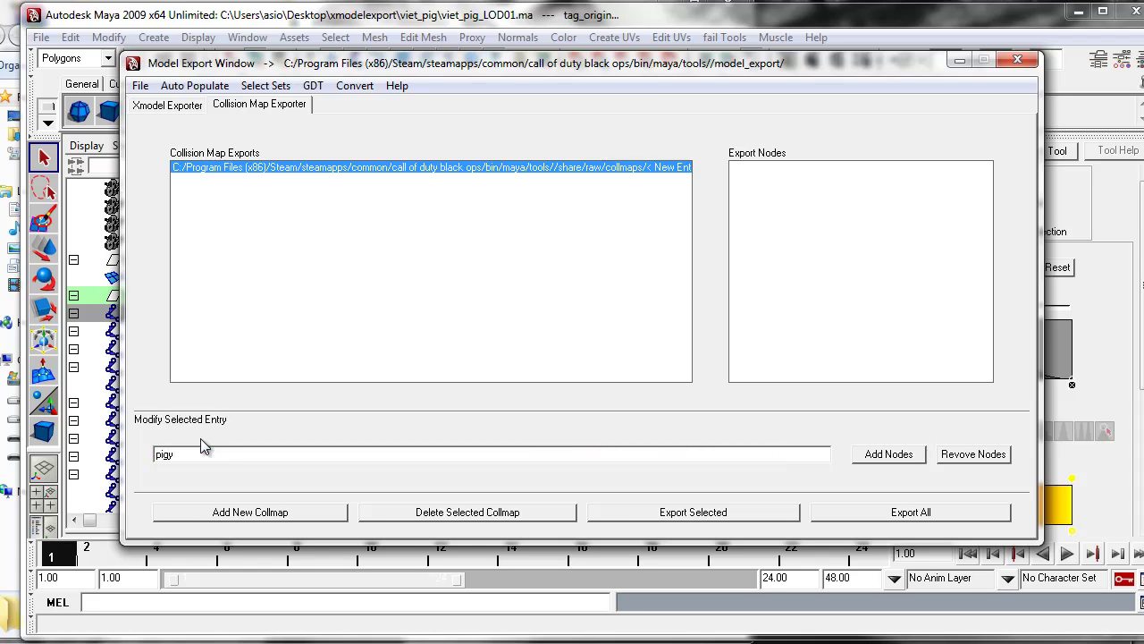
pyautogui.write('_colmap2')
pyautogui.click(885, 454)
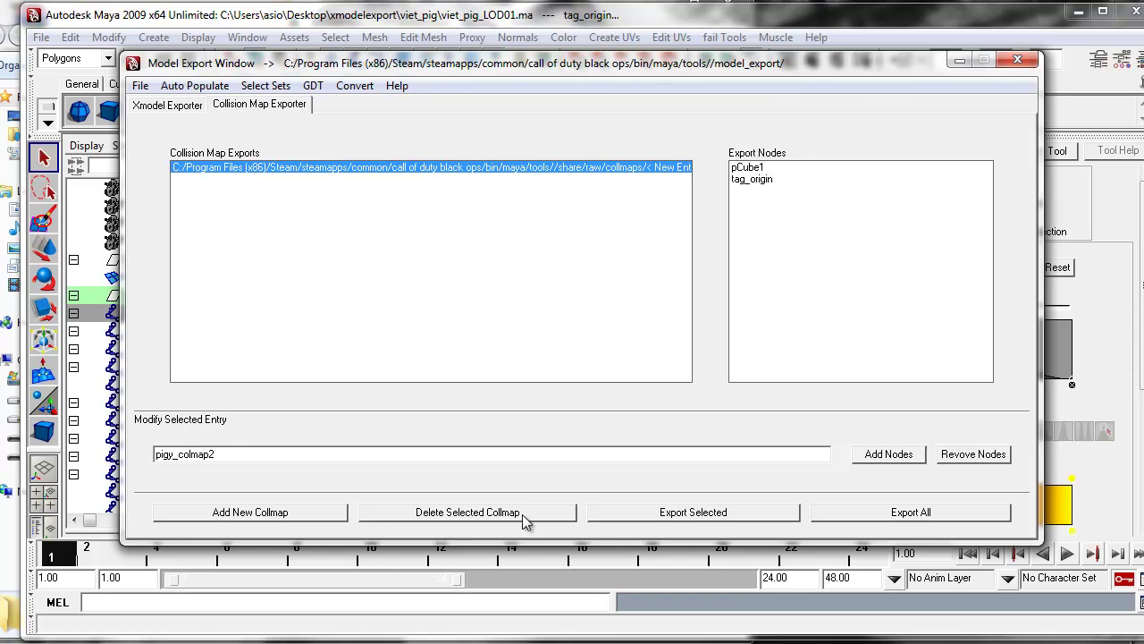
# Export the pigy_colmap2 collision map, saving the scene changes, and delete its entry from the list.
pyautogui.click(657, 517)
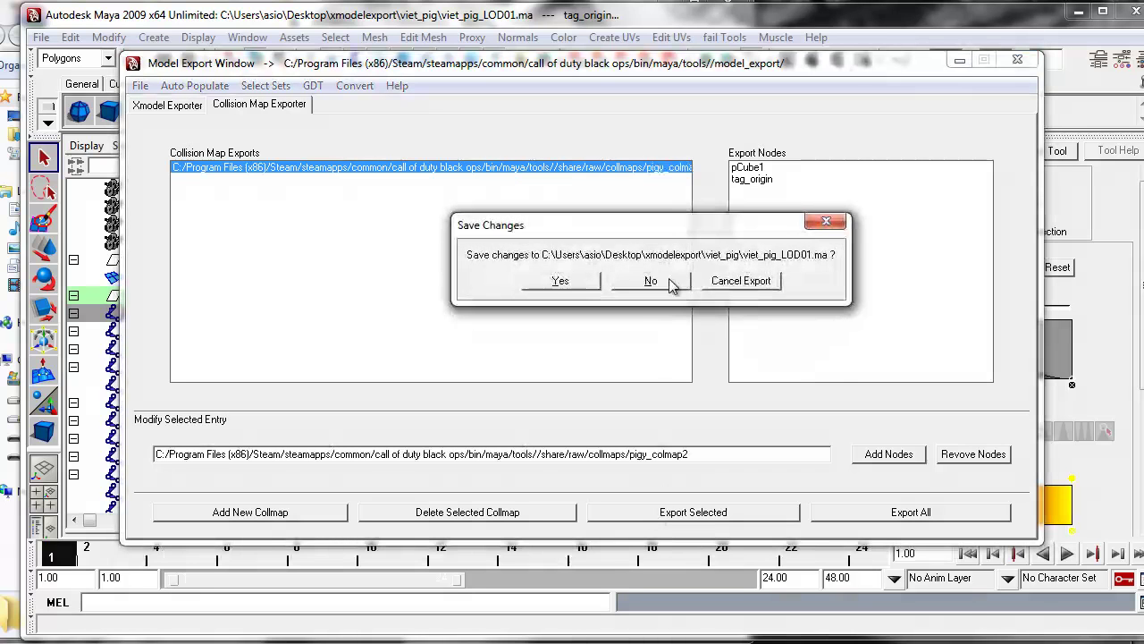
pyautogui.click(561, 280)
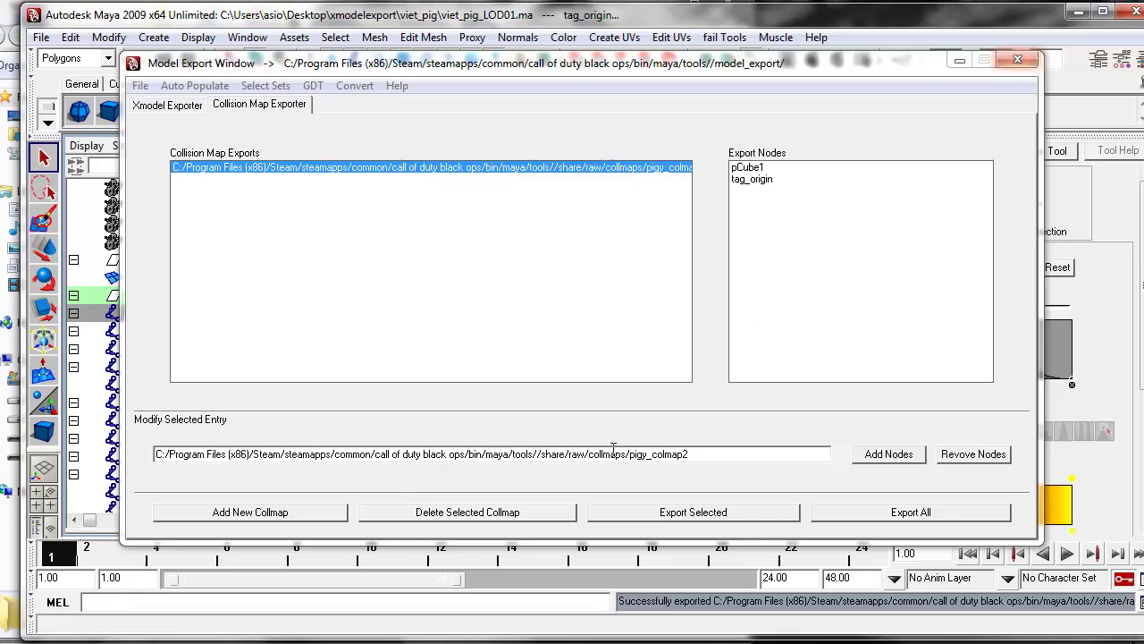
pyautogui.click(390, 514)
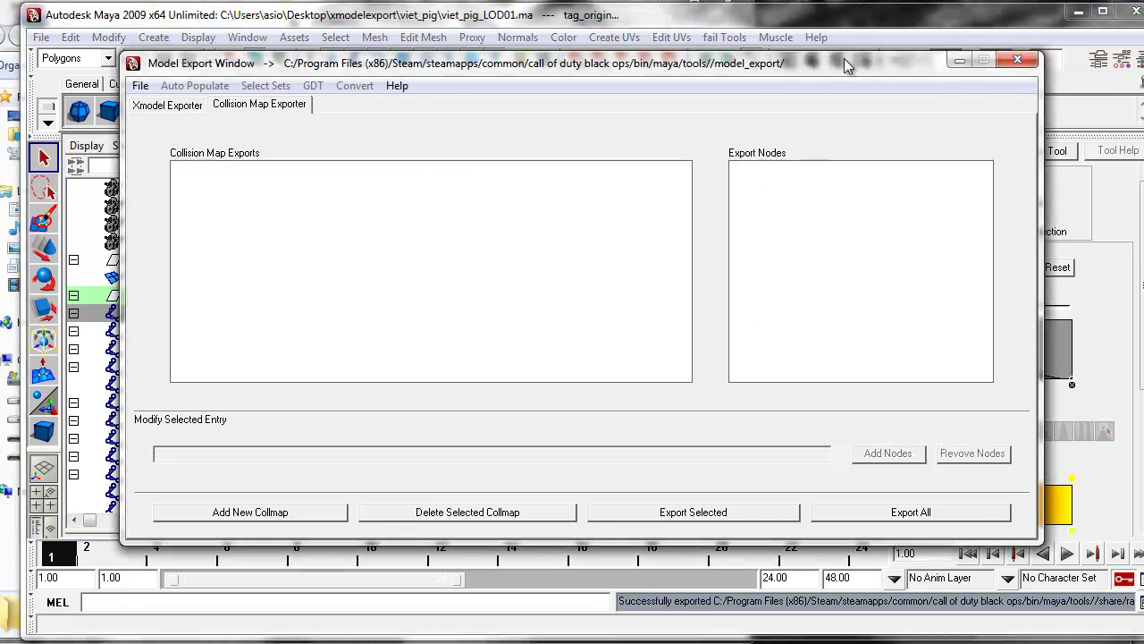
# Create another collision map entry named rotceh_pigy and assign pCube1 and tag_origin as its export nodes.
pyautogui.moveTo(840, 64); pyautogui.dragTo(895, 17)
pyautogui.click(304, 466)
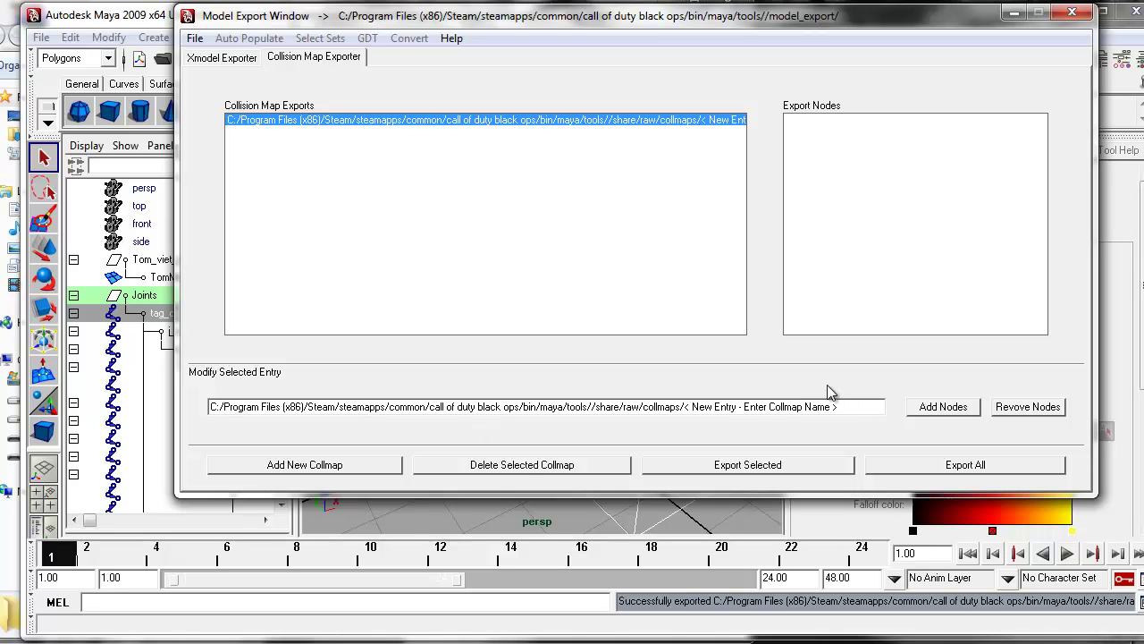
pyautogui.moveTo(848, 406); pyautogui.dragTo(208, 408)
pyautogui.press('BackSpace')
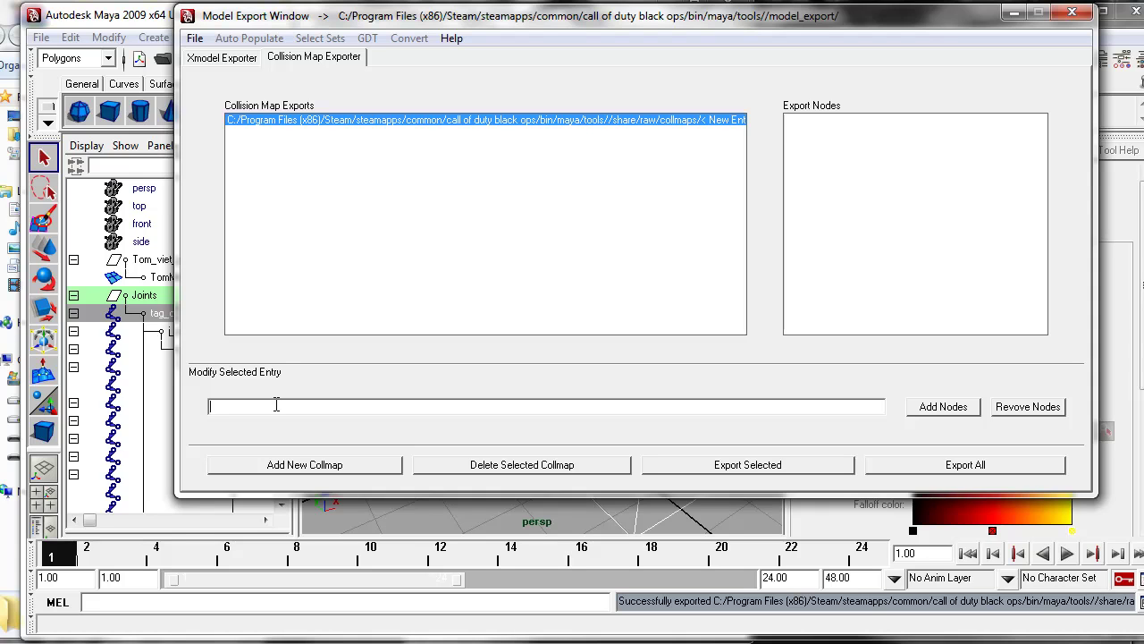
pyautogui.write('ot')
pyautogui.click(946, 408)
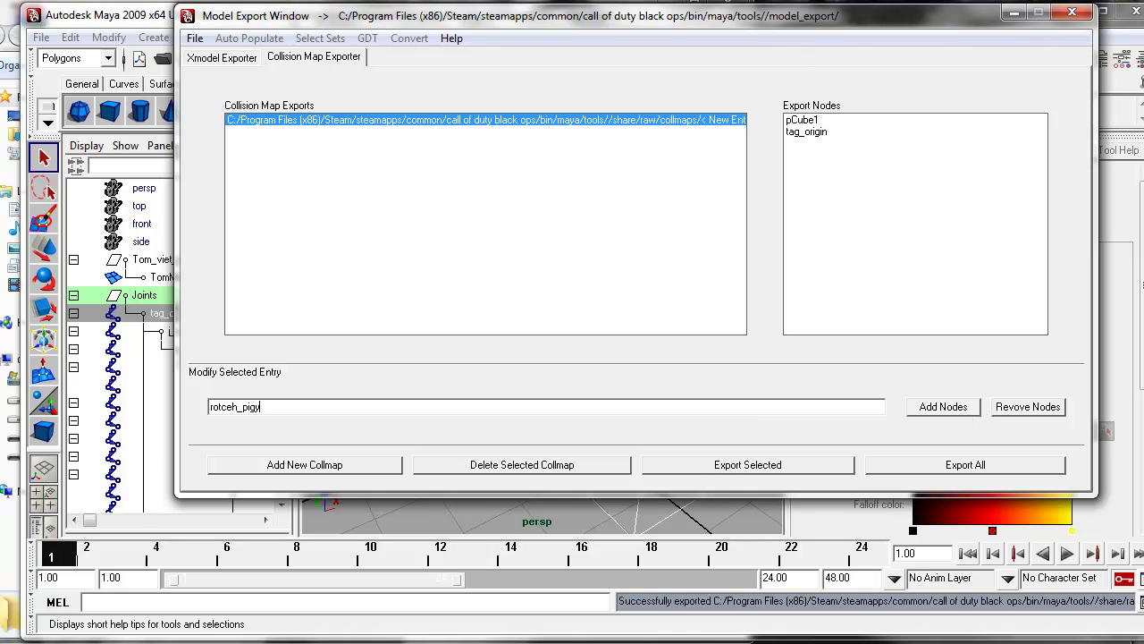
# In Windows Explorer, browse the call of duty black ops folder to bin\maya\tools\share\raw\collmaps.
pyautogui.click(201, 642)
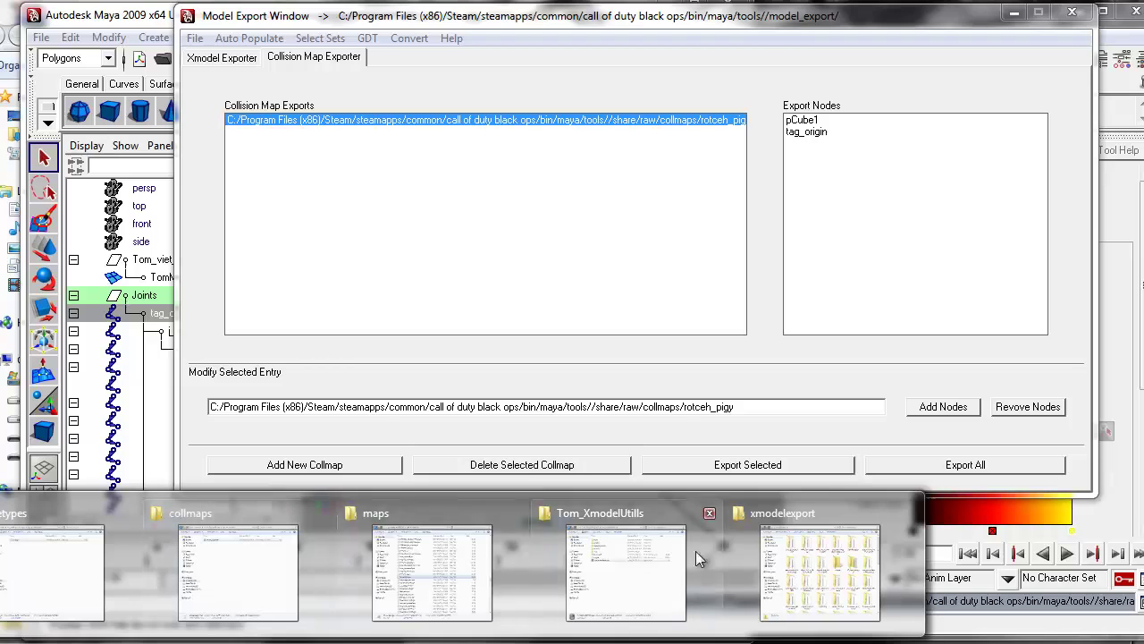
pyautogui.click(215, 574)
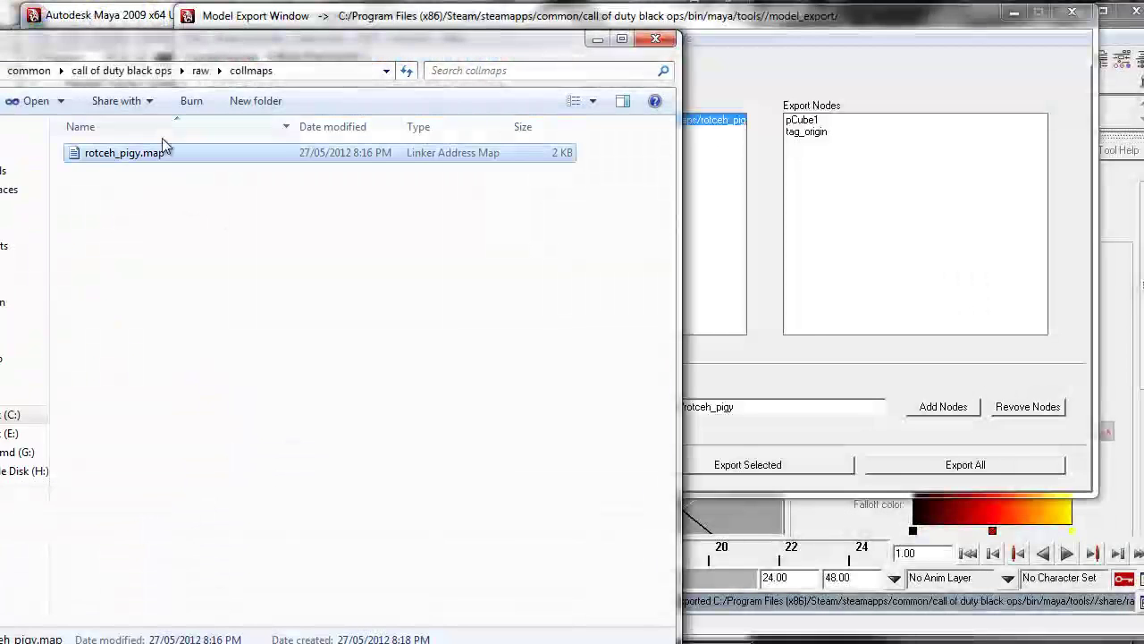
pyautogui.click(121, 71)
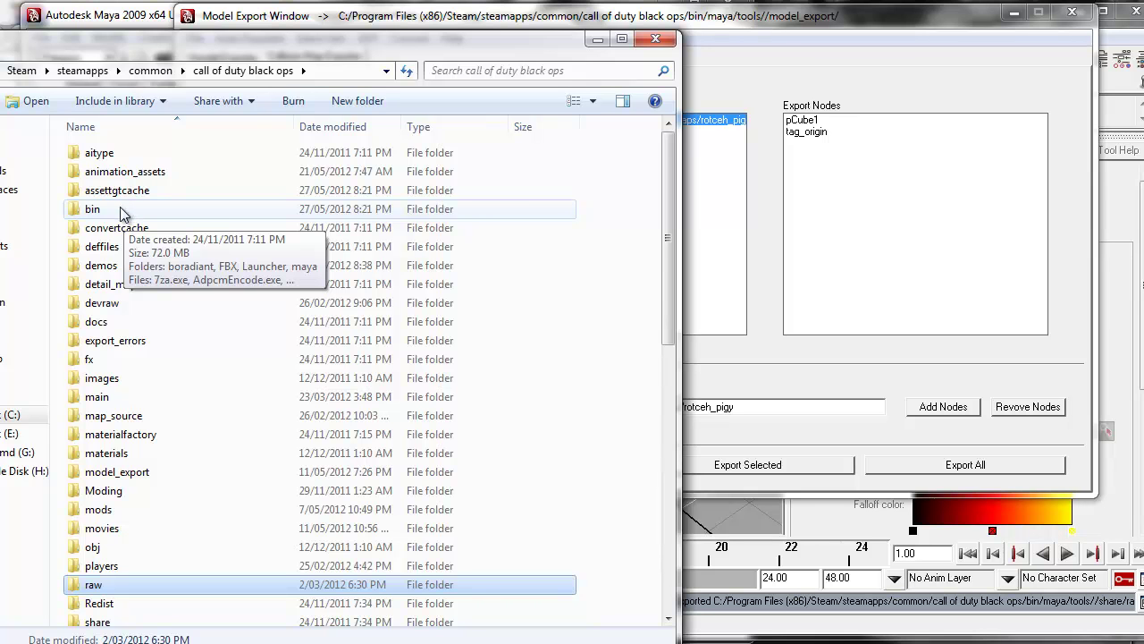
pyautogui.doubleClick(123, 211)
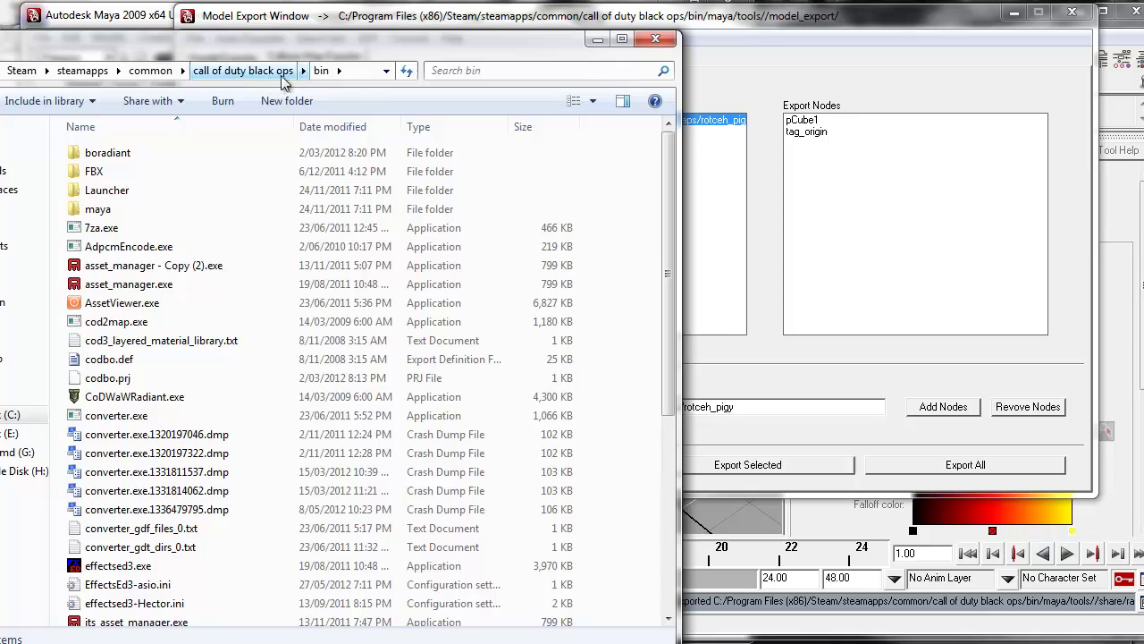
pyautogui.click(370, 74)
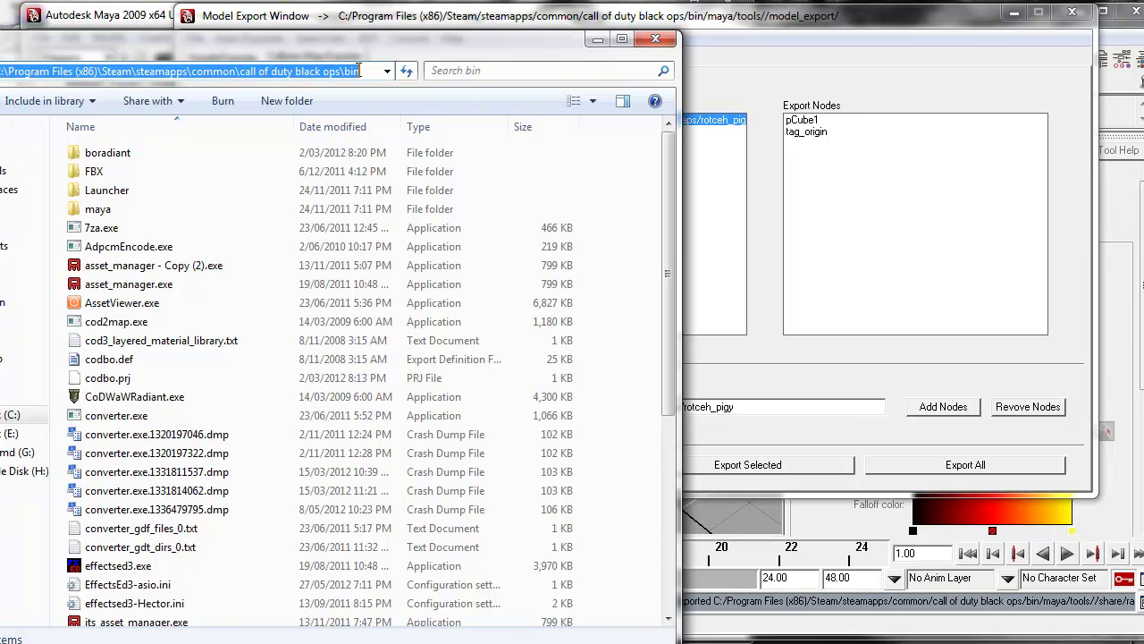
pyautogui.doubleClick(127, 210)
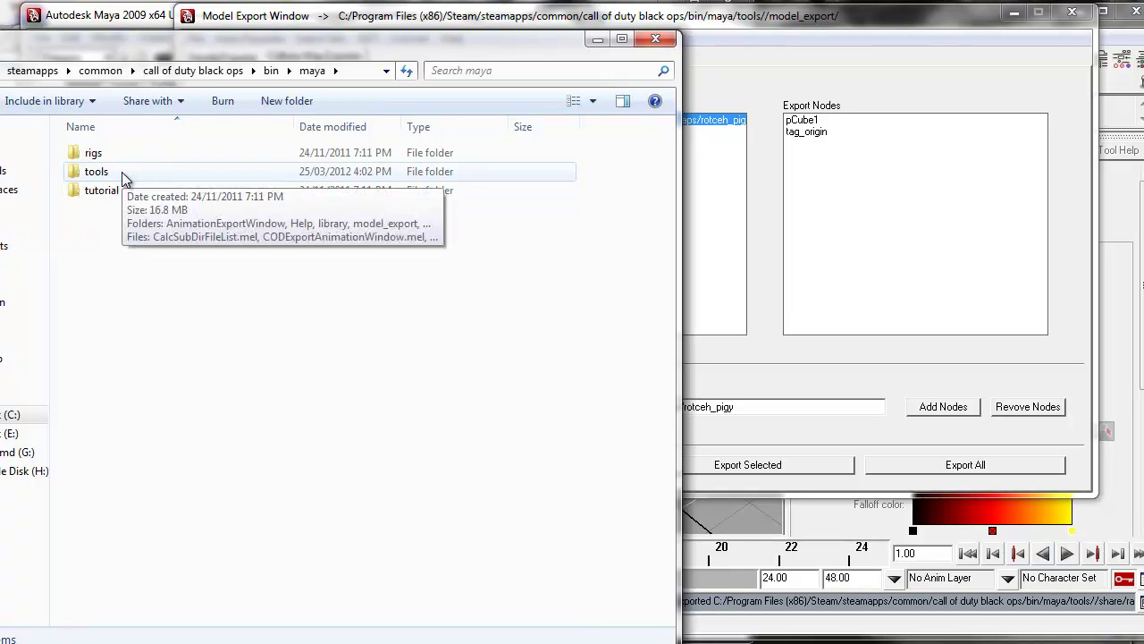
pyautogui.doubleClick(123, 176)
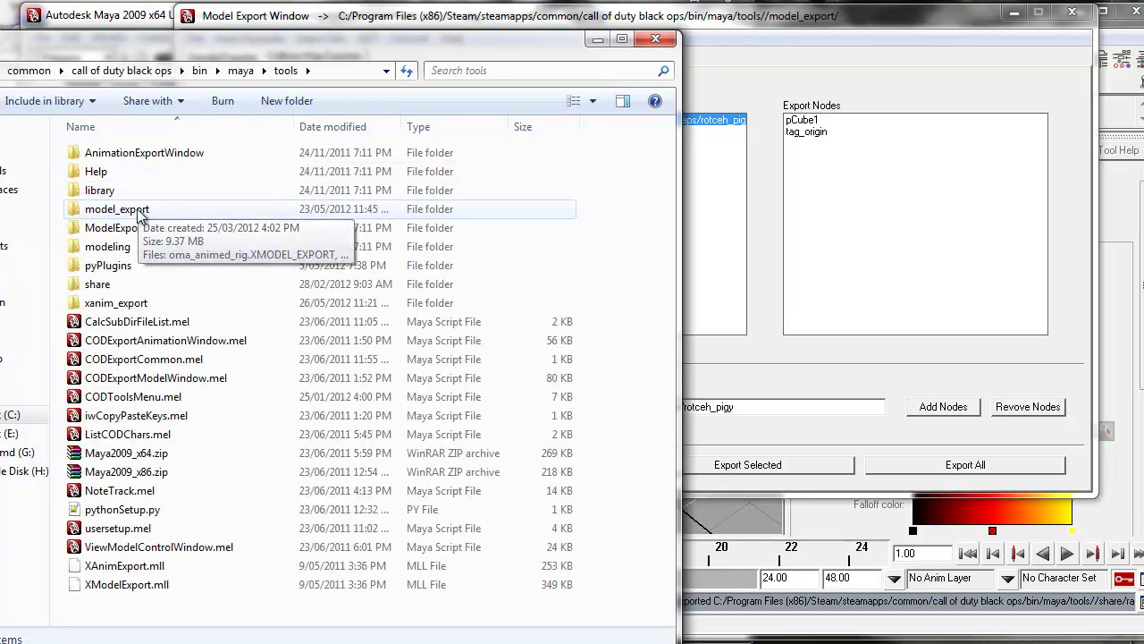
pyautogui.click(122, 285)
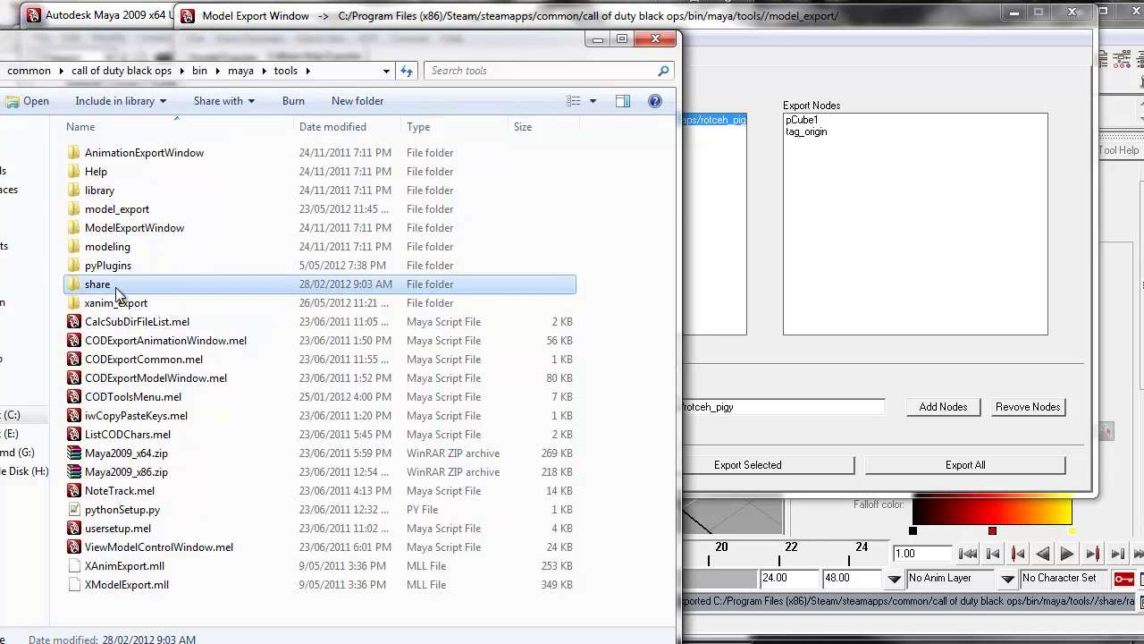
pyautogui.doubleClick(116, 288)
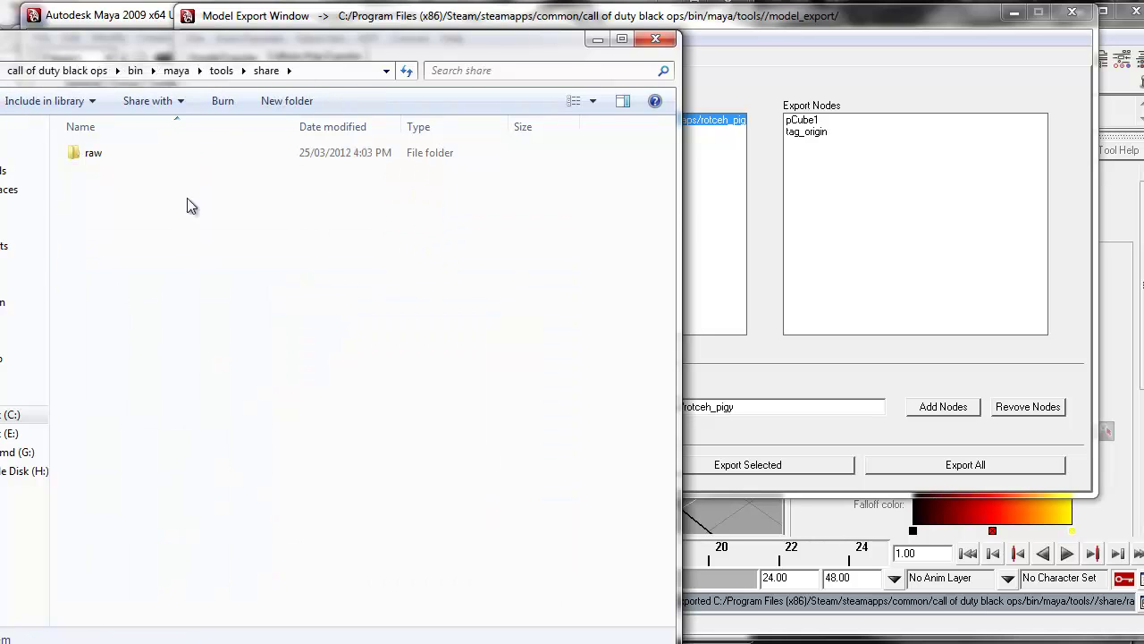
pyautogui.doubleClick(111, 154)
pyautogui.click(133, 159)
pyautogui.doubleClick(133, 158)
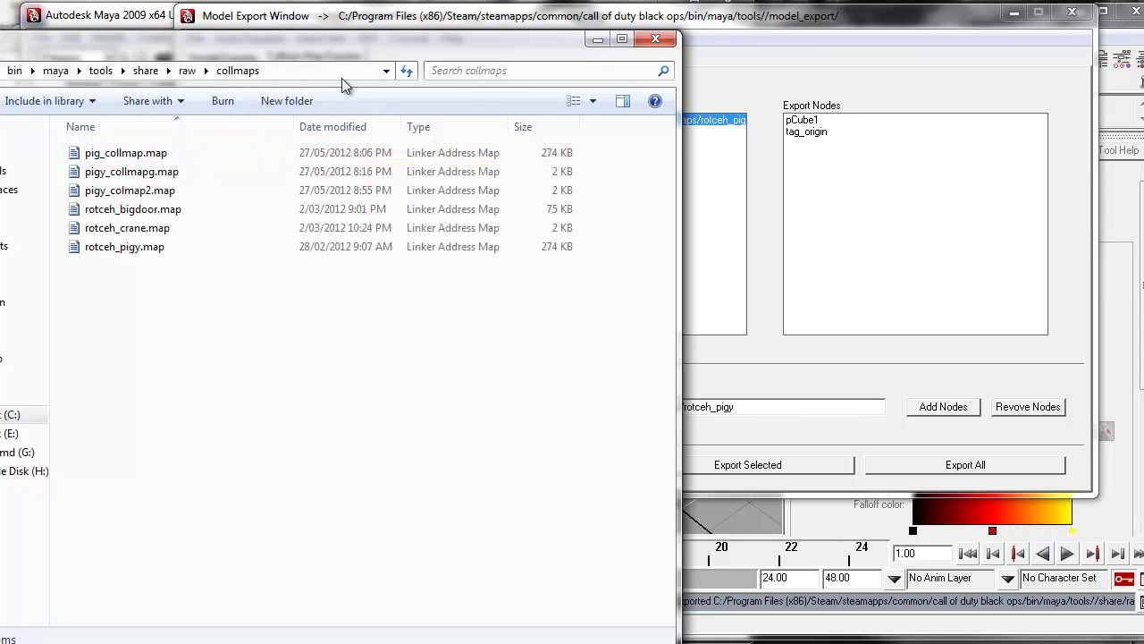
# Highlight the folder path from call of duty black ops to collmaps, and minimize the Explorer window.
pyautogui.click(339, 77)
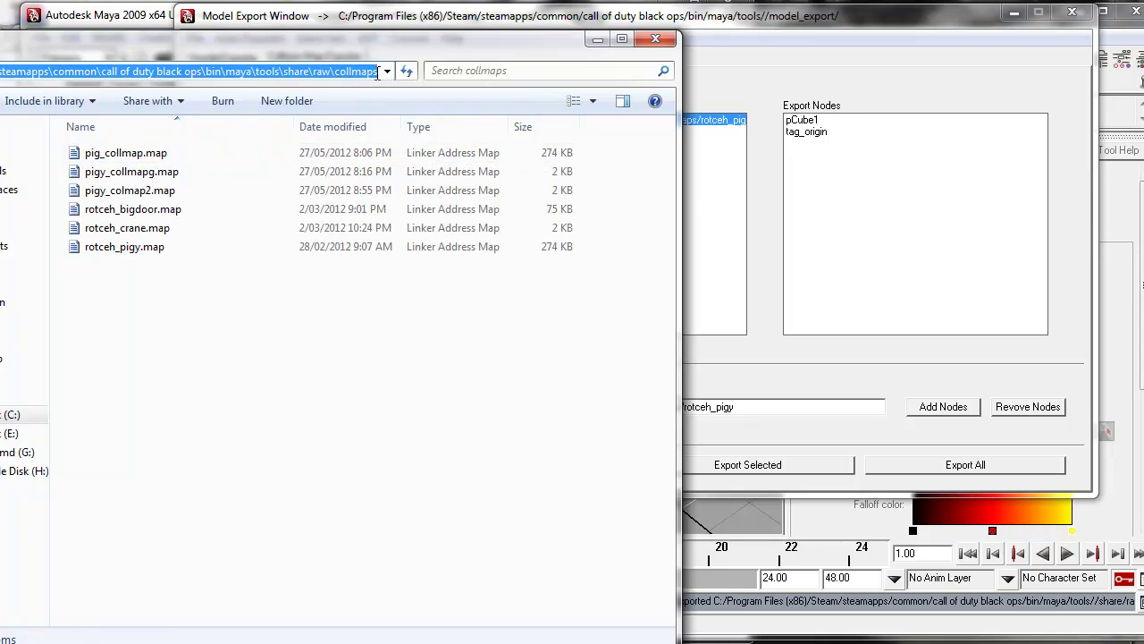
pyautogui.moveTo(378, 73); pyautogui.dragTo(101, 75)
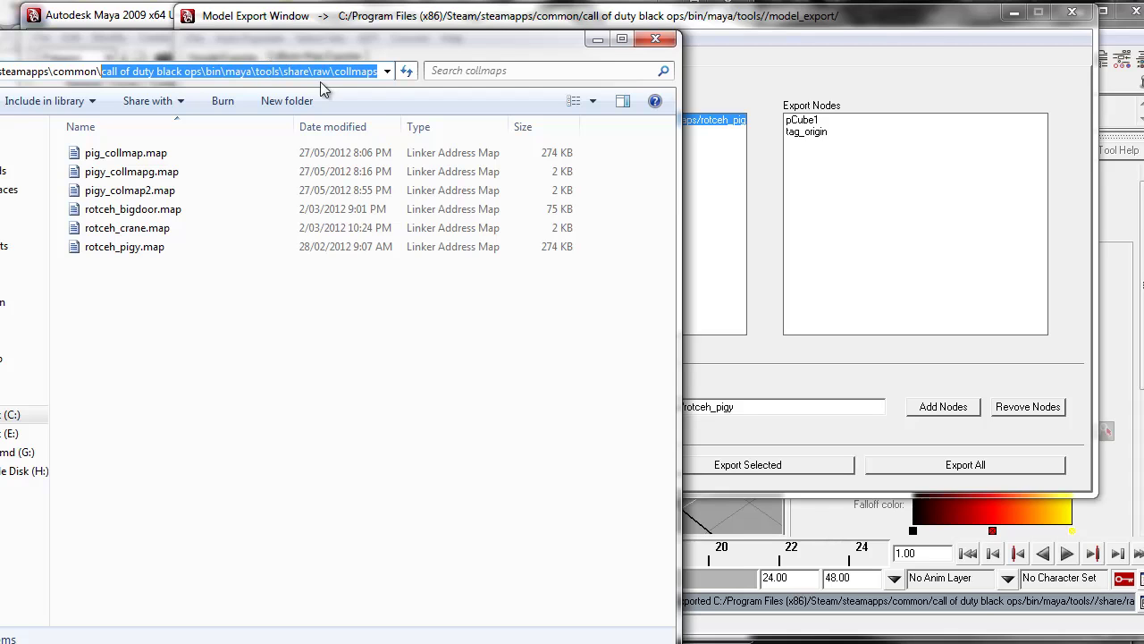
pyautogui.click(206, 304)
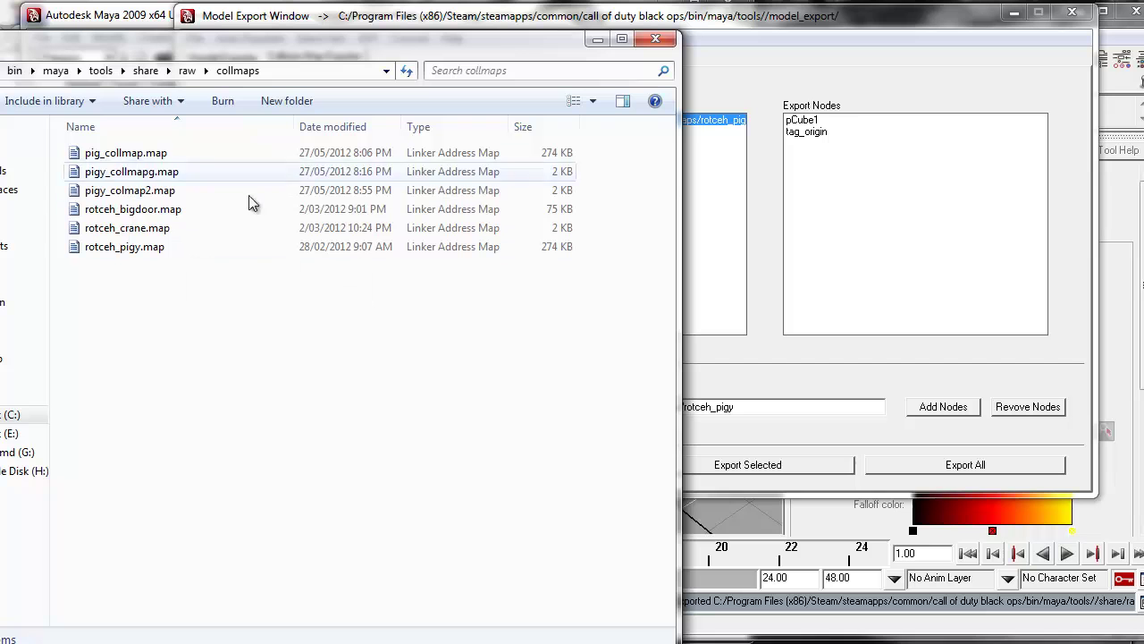
pyautogui.click(595, 42)
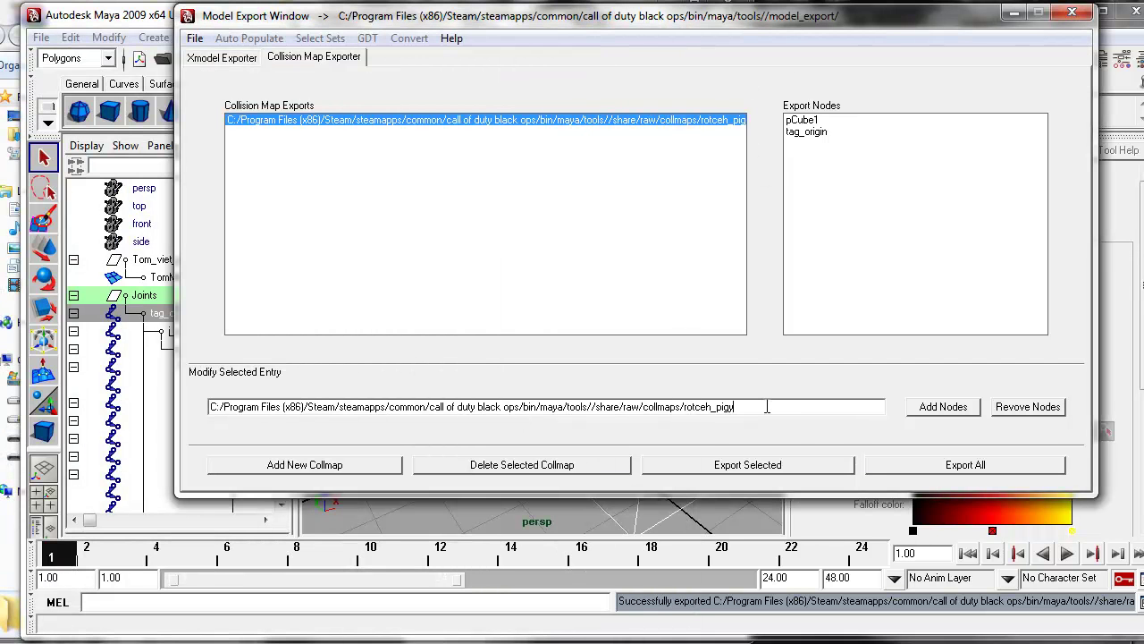
# Export the rotceh_pigy collision map, saving the scene changes, and close the Model Exporter.
pyautogui.click(712, 473)
pyautogui.click(606, 234)
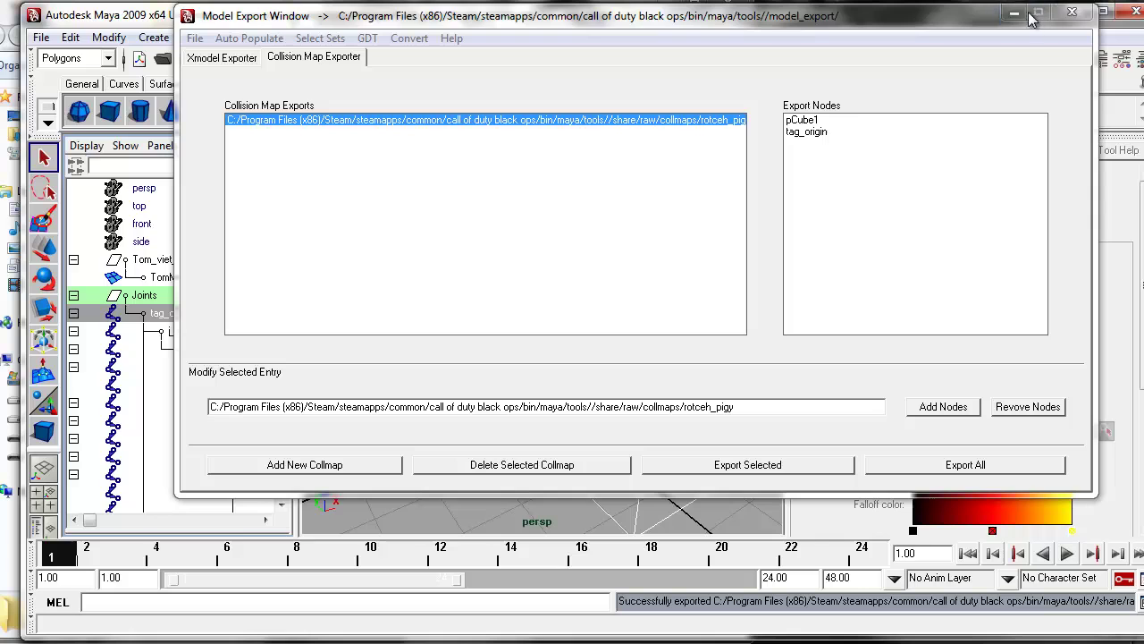
pyautogui.click(1076, 14)
# Clear the scene selection and select the TomMesh_0 pig mesh inside the cube.
pyautogui.click(402, 242)
pyautogui.keyDown('alt'); pyautogui.moveTo(428, 263); pyautogui.dragTo(592, 366); pyautogui.keyUp('alt')
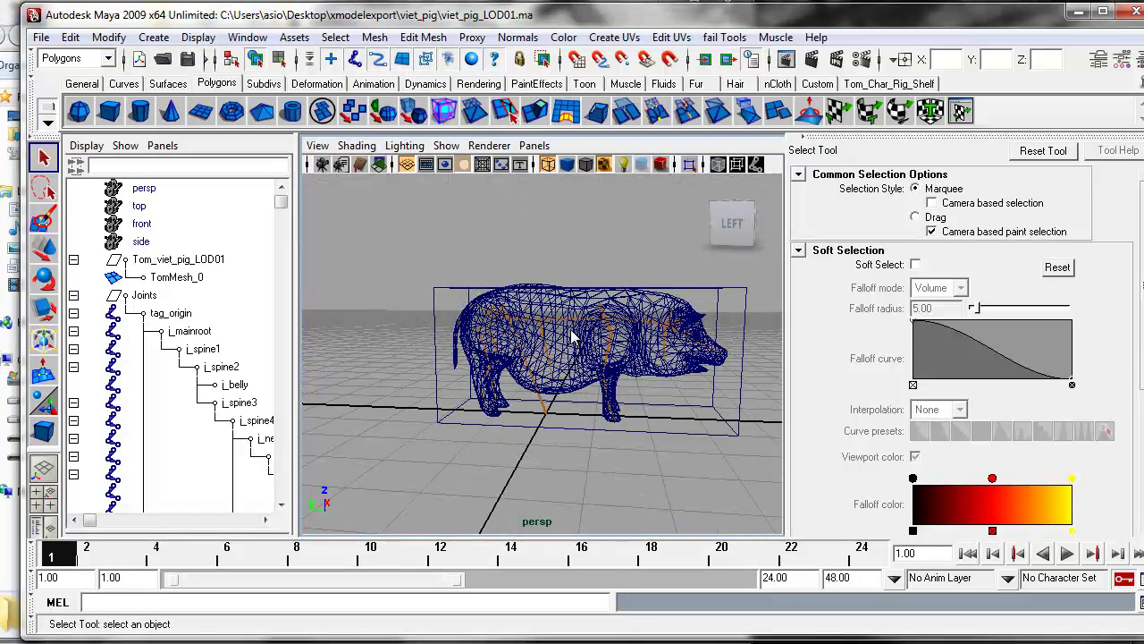
pyautogui.click(572, 335)
# In Windows Explorer, open the viet_pig folder inside xmodelexport and select Tom_viet_pig_LOD01.XMODEL_EXPORT.
pyautogui.moveTo(420, 641)
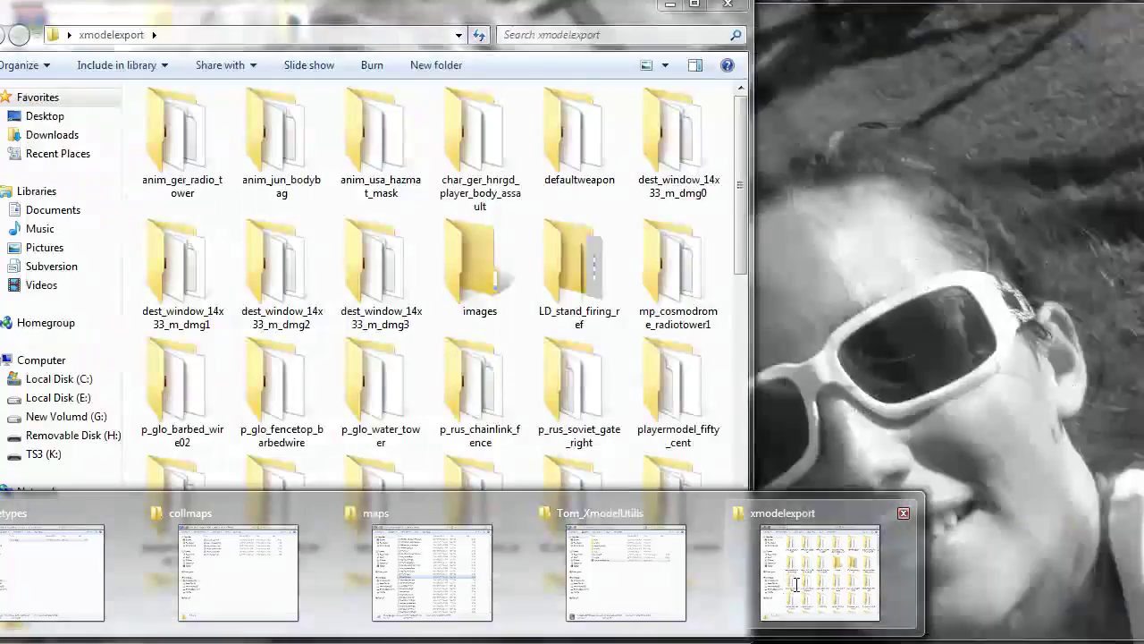
pyautogui.click(785, 601)
pyautogui.click(204, 397)
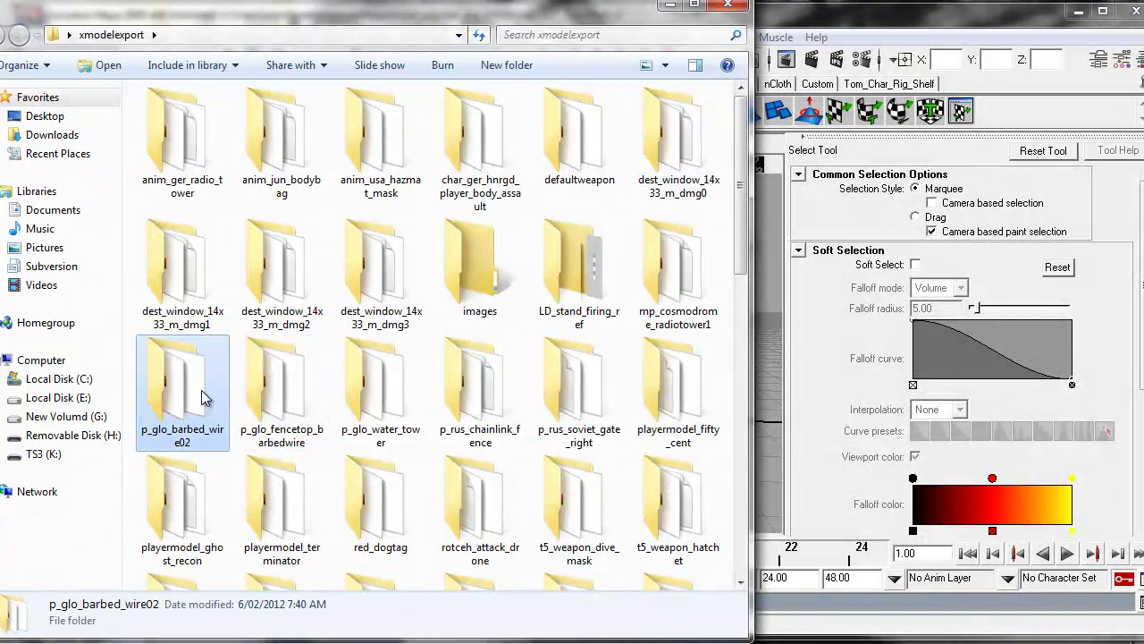
pyautogui.write('vi')
pyautogui.doubleClick(584, 136)
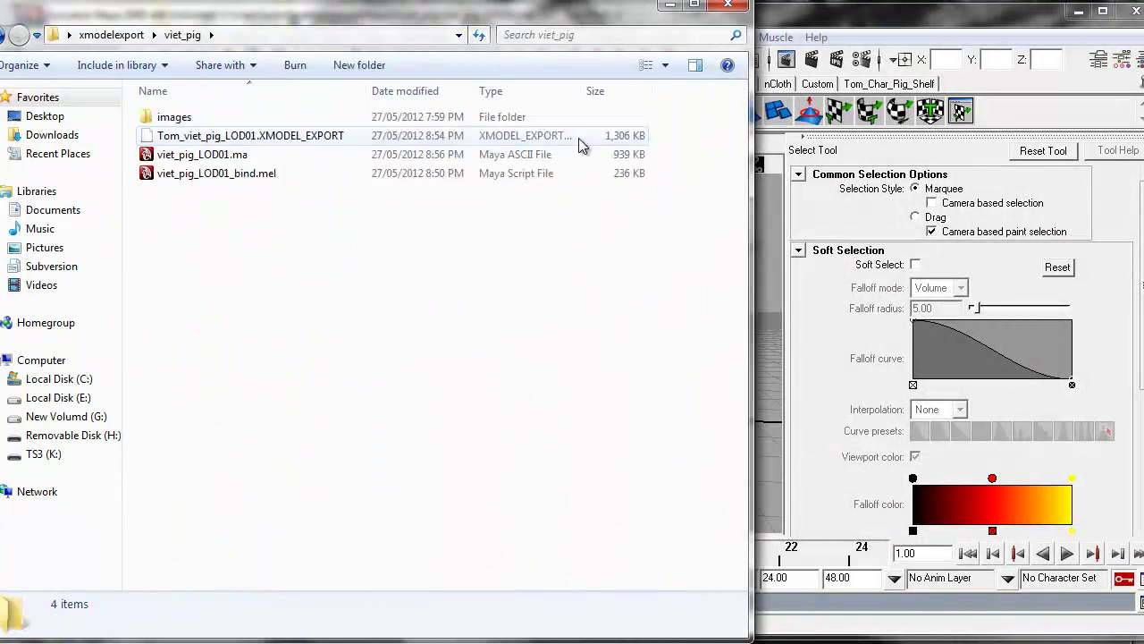
pyautogui.click(223, 142)
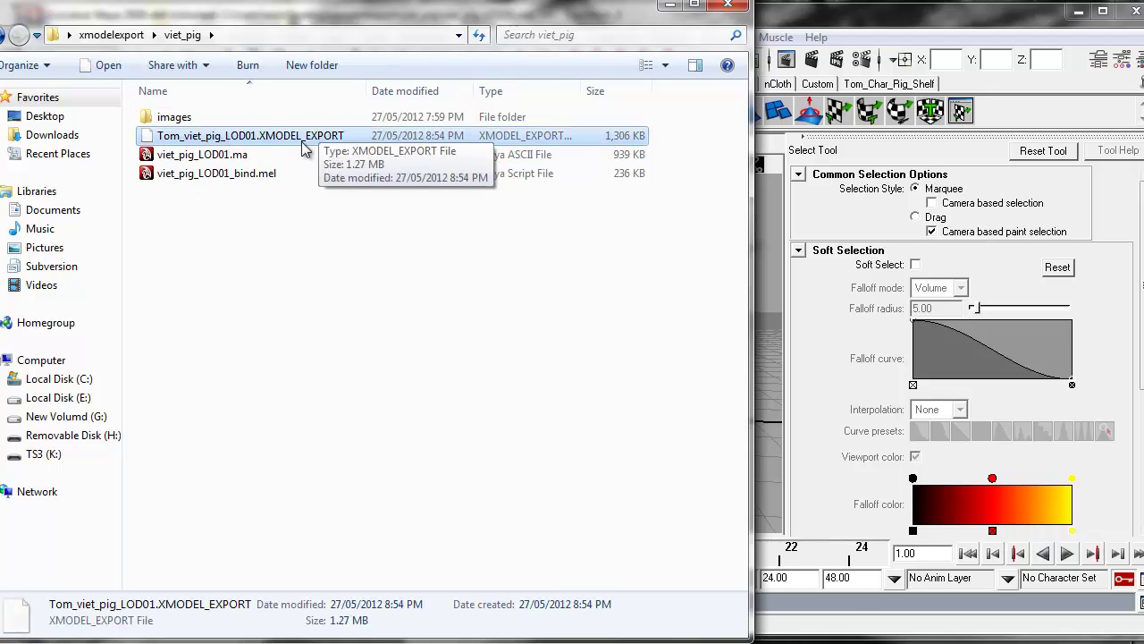
pyautogui.moveTo(449, 9); pyautogui.dragTo(546, 65)
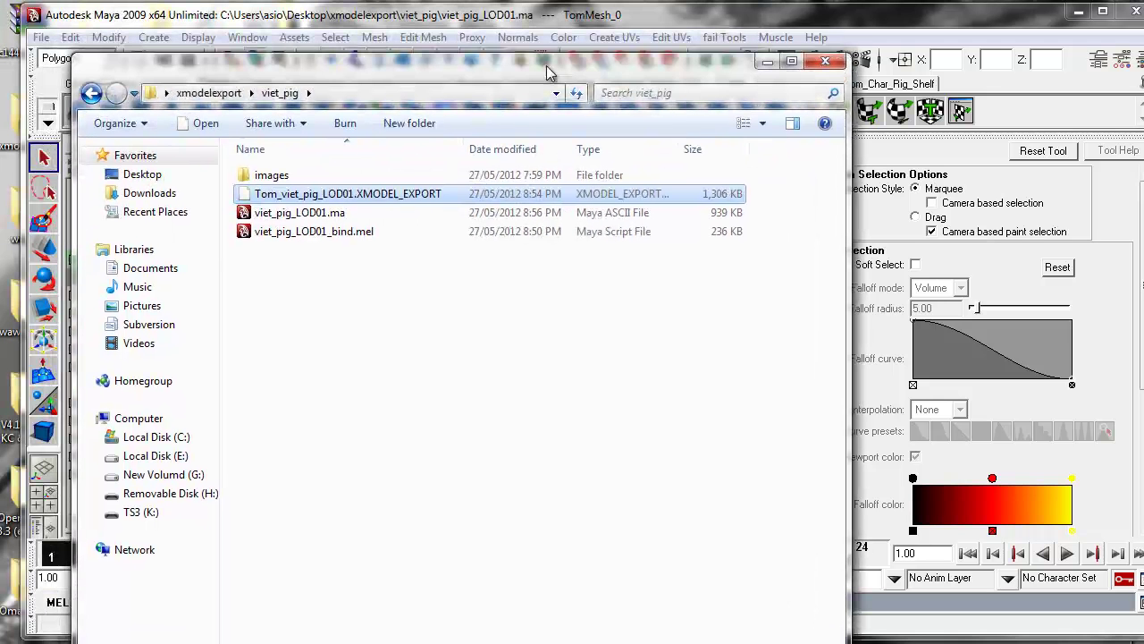
# Switch to the Explorer window of bin\maya\tools\share\raw\collmaps and open rotceh_pigy.map in Notepad++.
pyautogui.click(238, 572)
pyautogui.click(205, 157)
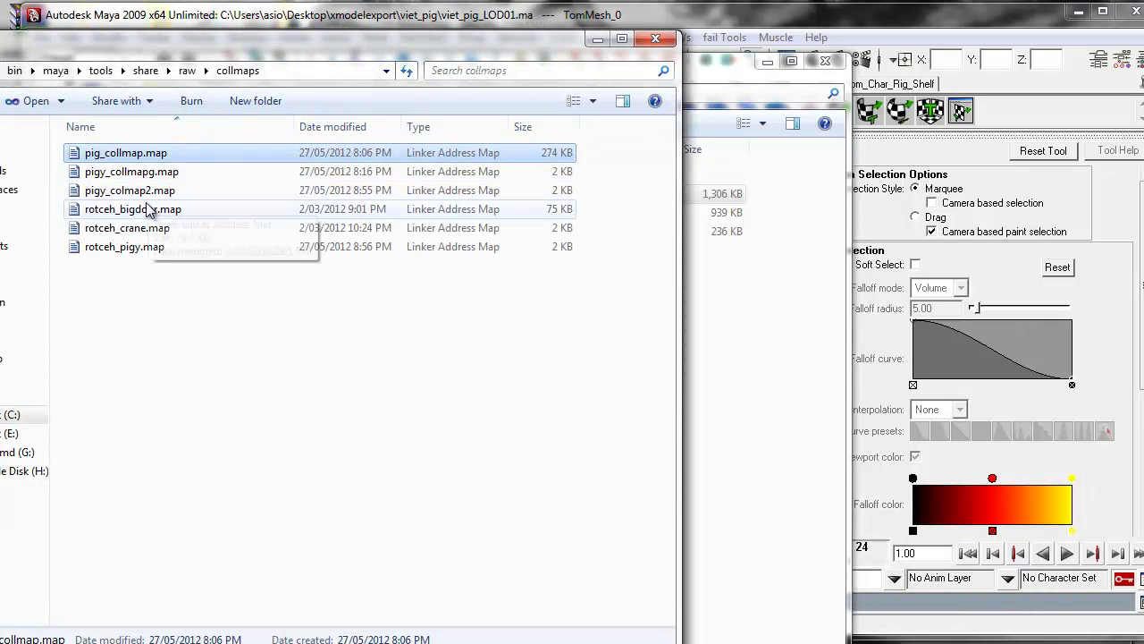
pyautogui.click(151, 253)
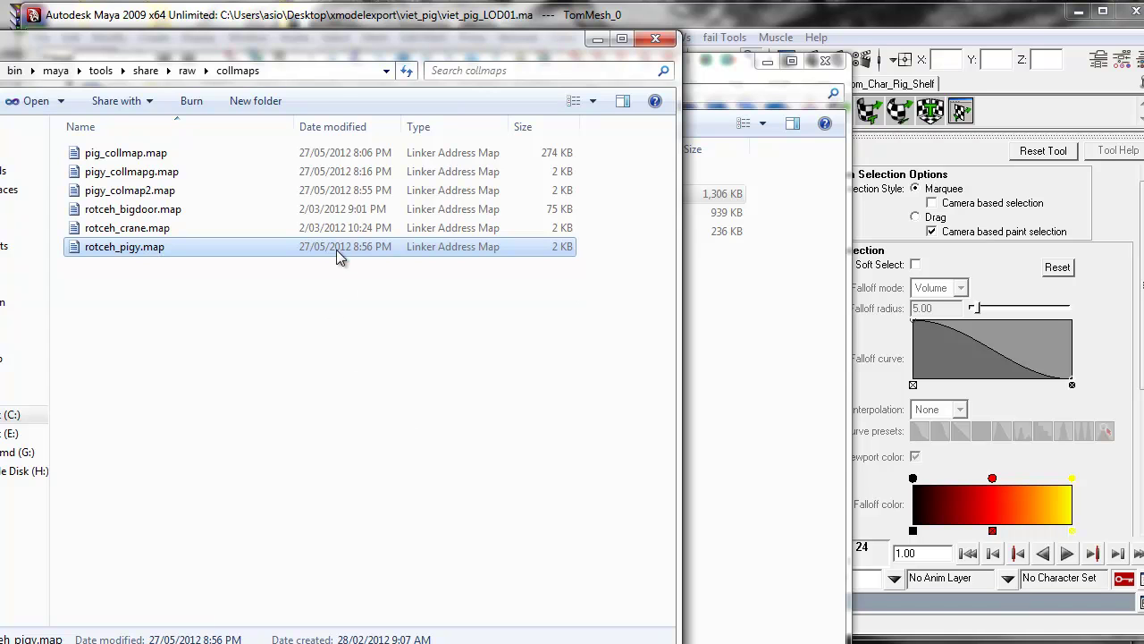
pyautogui.click(147, 231)
pyautogui.click(152, 248)
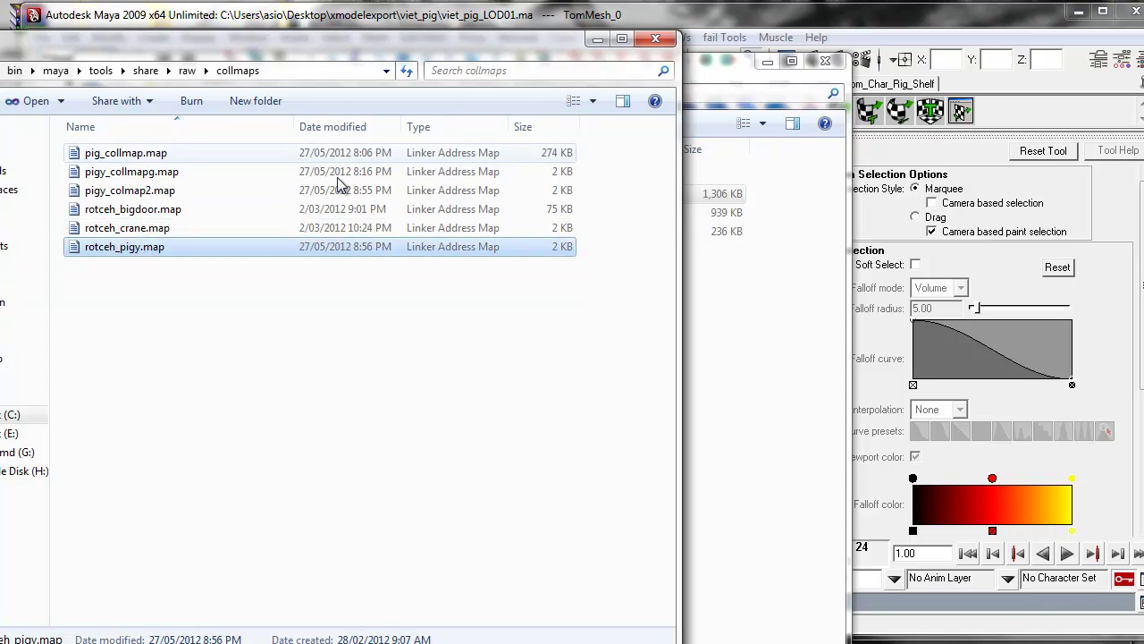
pyautogui.rightClick(137, 250)
pyautogui.click(52, 271)
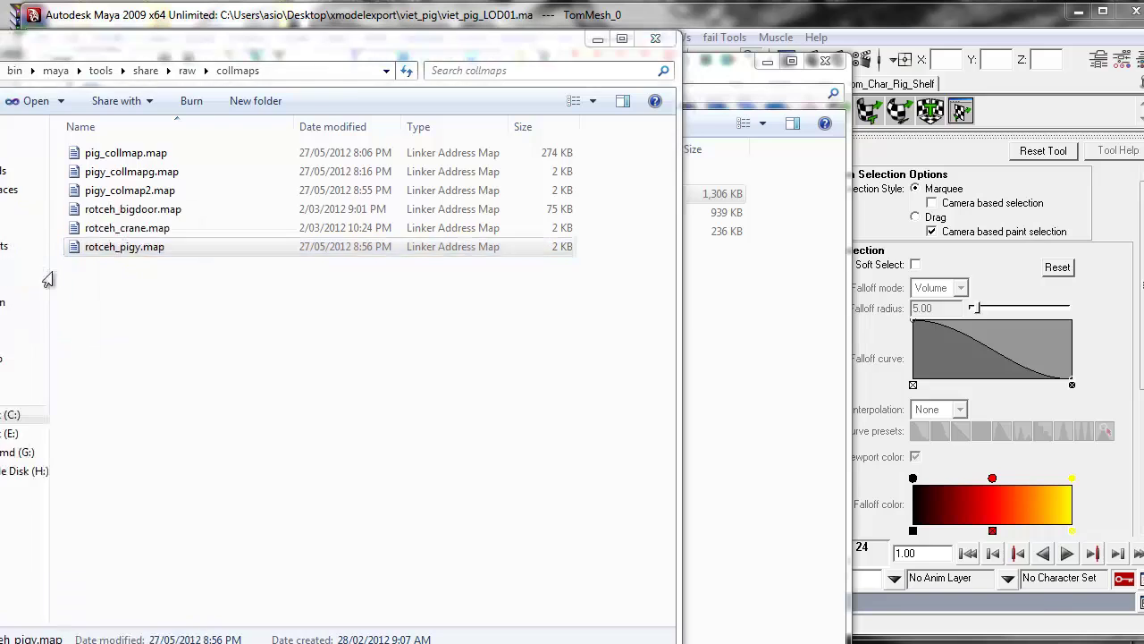
# Check the braces around the entity 1 block and add an empty line after its closing brace.
pyautogui.moveTo(73, 487)
pyautogui.mouseDown()
pyautogui.moveTo(54, 151)
pyautogui.moveTo(64, 488)
pyautogui.mouseUp()
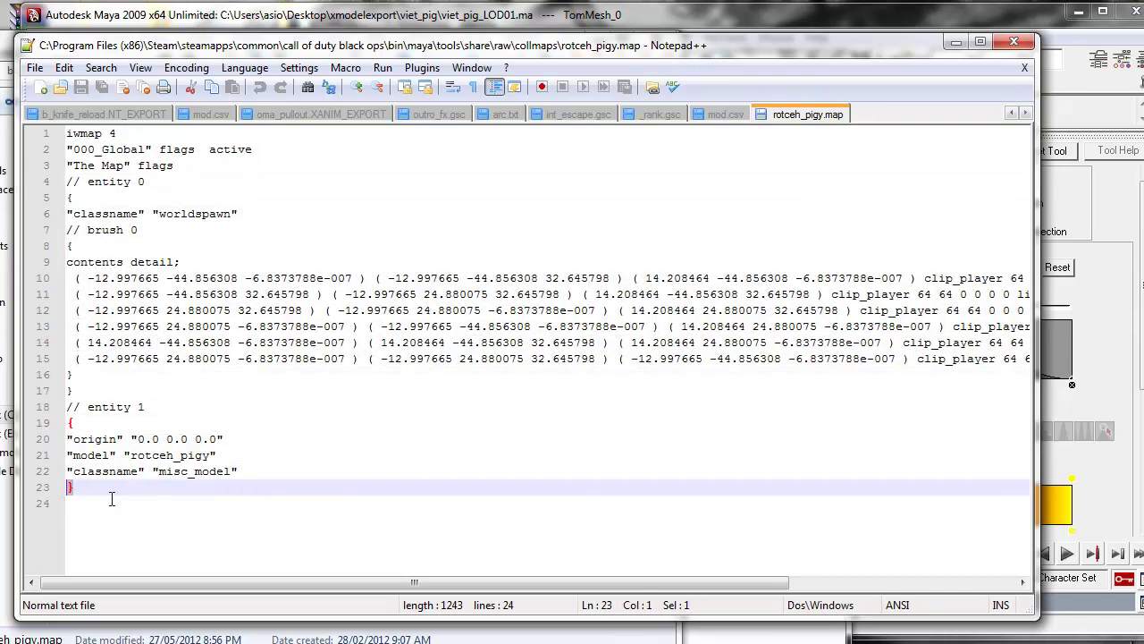
pyautogui.click(115, 509)
pyautogui.click(89, 428)
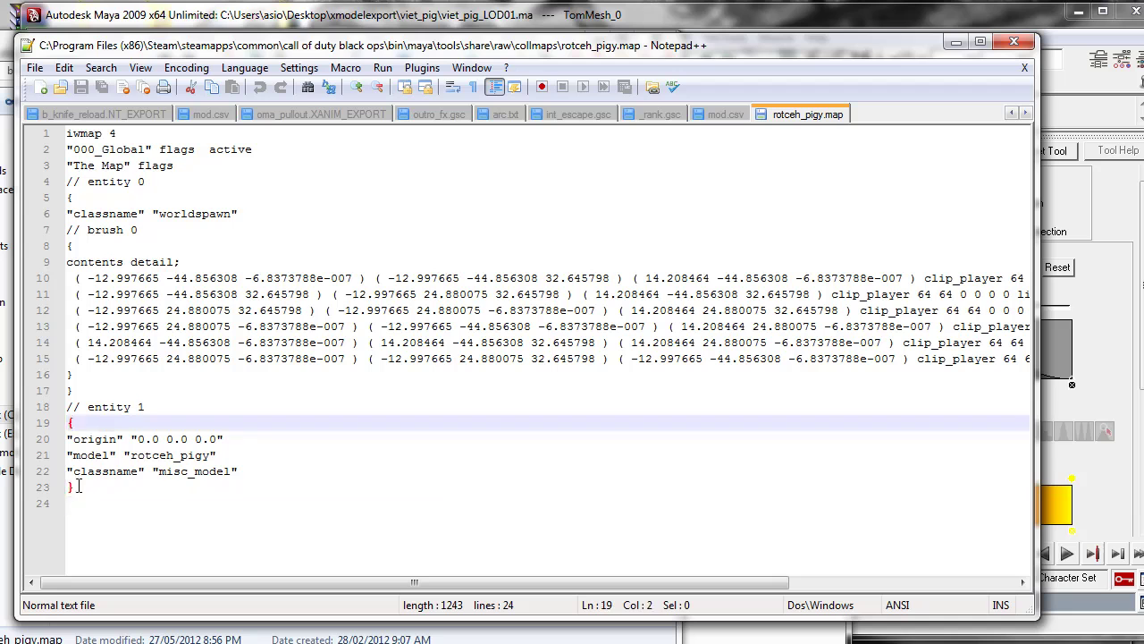
pyautogui.click(82, 491)
pyautogui.press('Return')
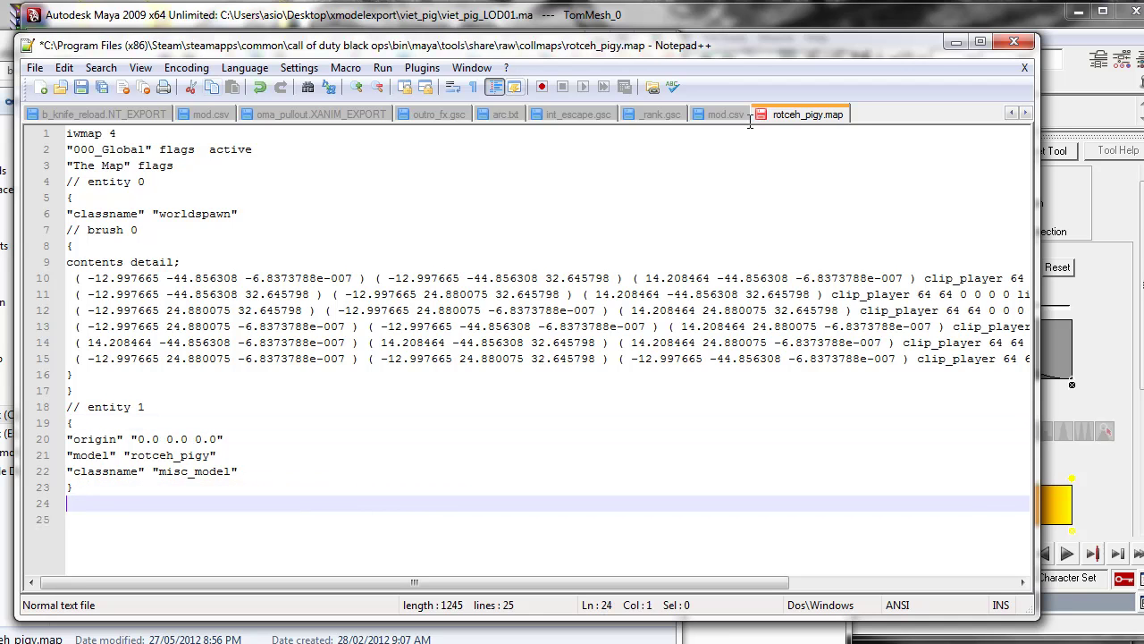
# Close rotceh_pigy.map without saving it and minimize Notepad++.
pyautogui.rightClick(825, 120)
pyautogui.click(887, 125)
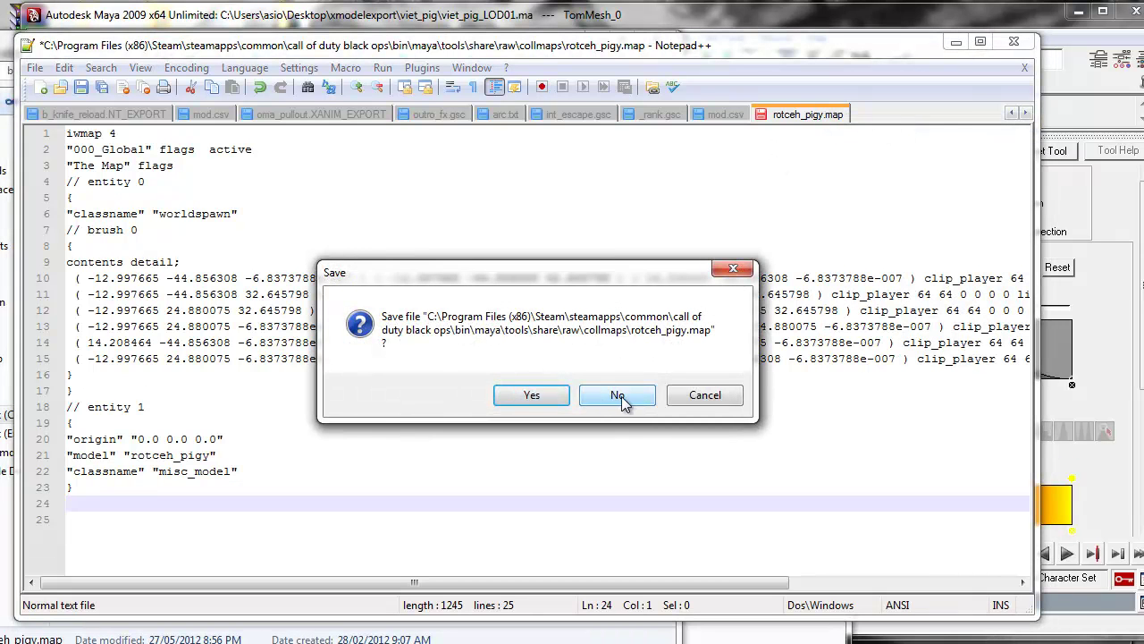
pyautogui.click(619, 396)
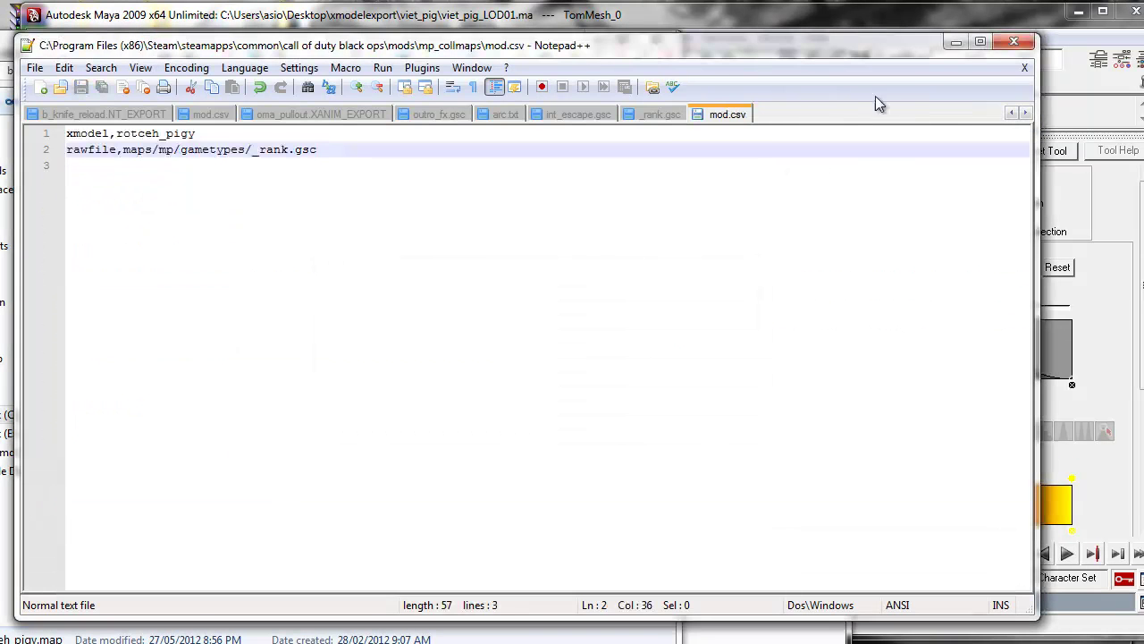
pyautogui.click(955, 42)
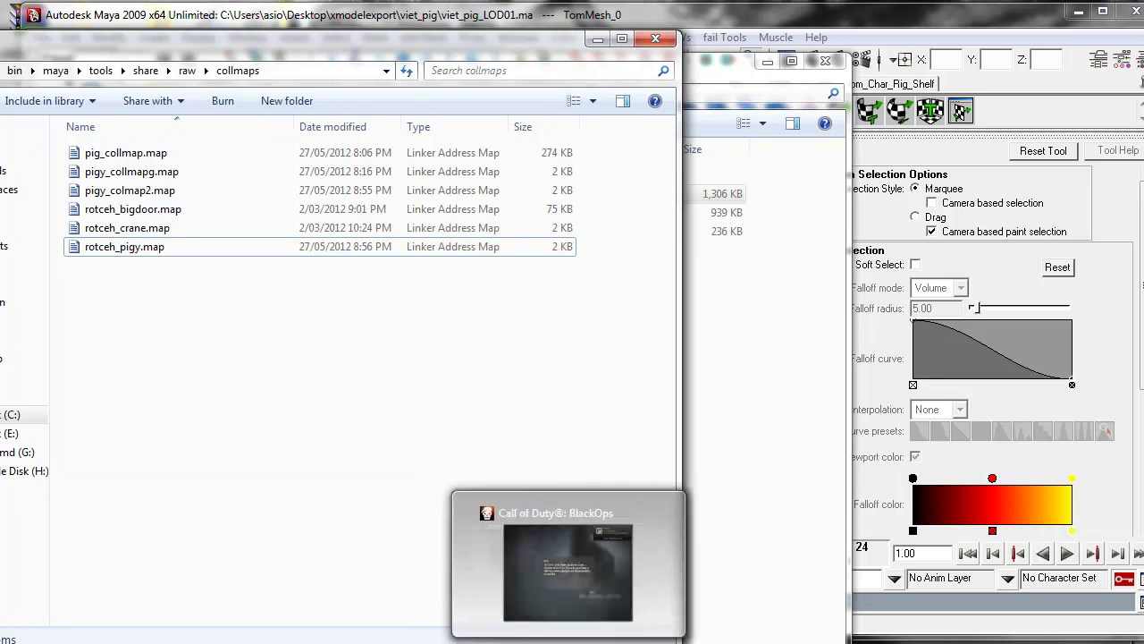
# Switch to the asset editor holding rotceh_pigy.gdt and show the first properties of the rotceh_pigy xmodel entry.
pyautogui.click(506, 568)
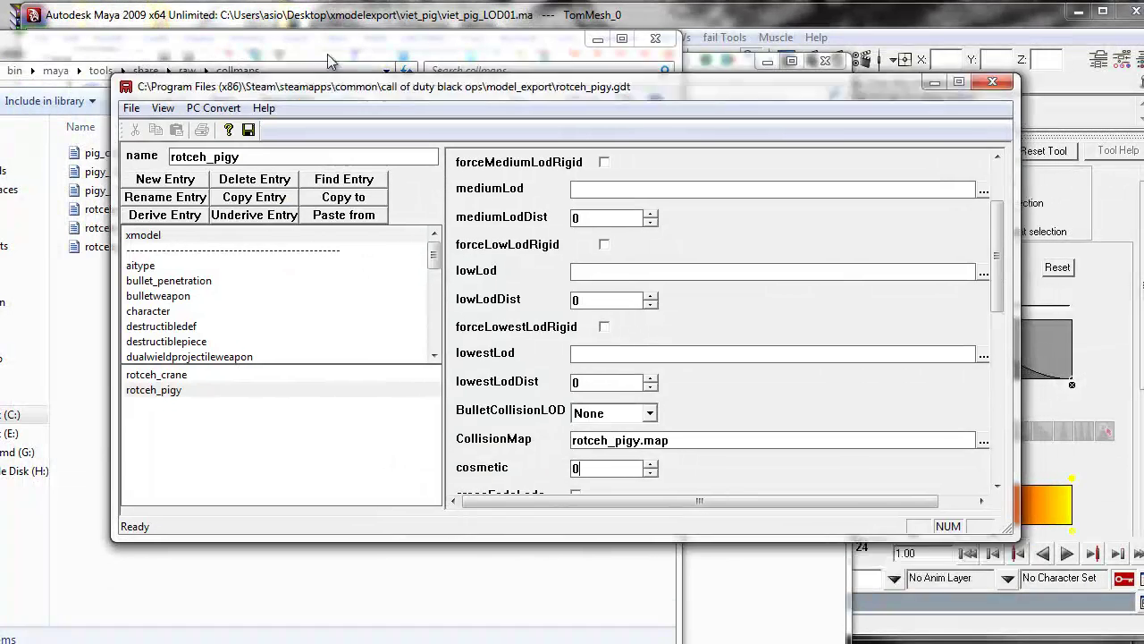
pyautogui.moveTo(331, 61); pyautogui.dragTo(398, 20)
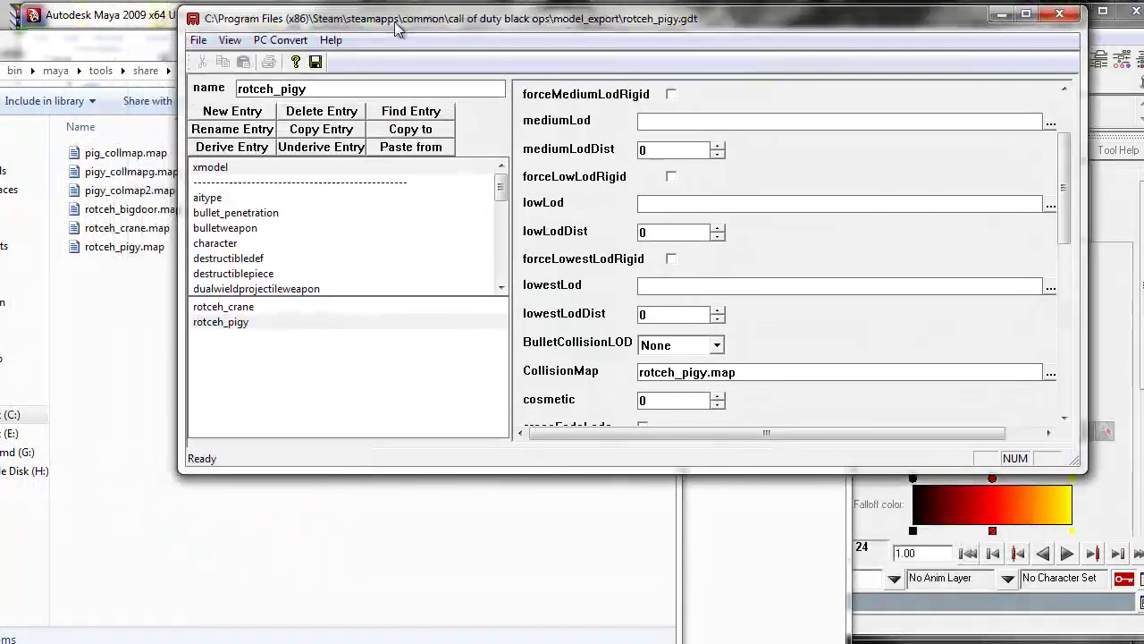
pyautogui.click(239, 169)
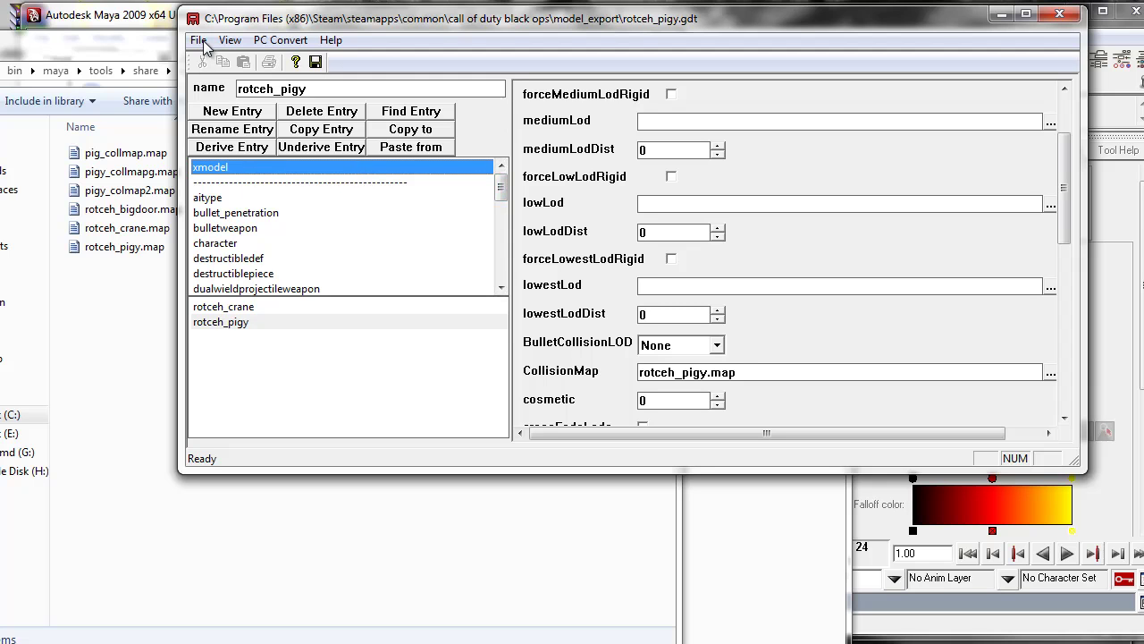
pyautogui.click(198, 40)
pyautogui.click(204, 42)
pyautogui.click(232, 323)
pyautogui.moveTo(1066, 154); pyautogui.dragTo(1076, 111)
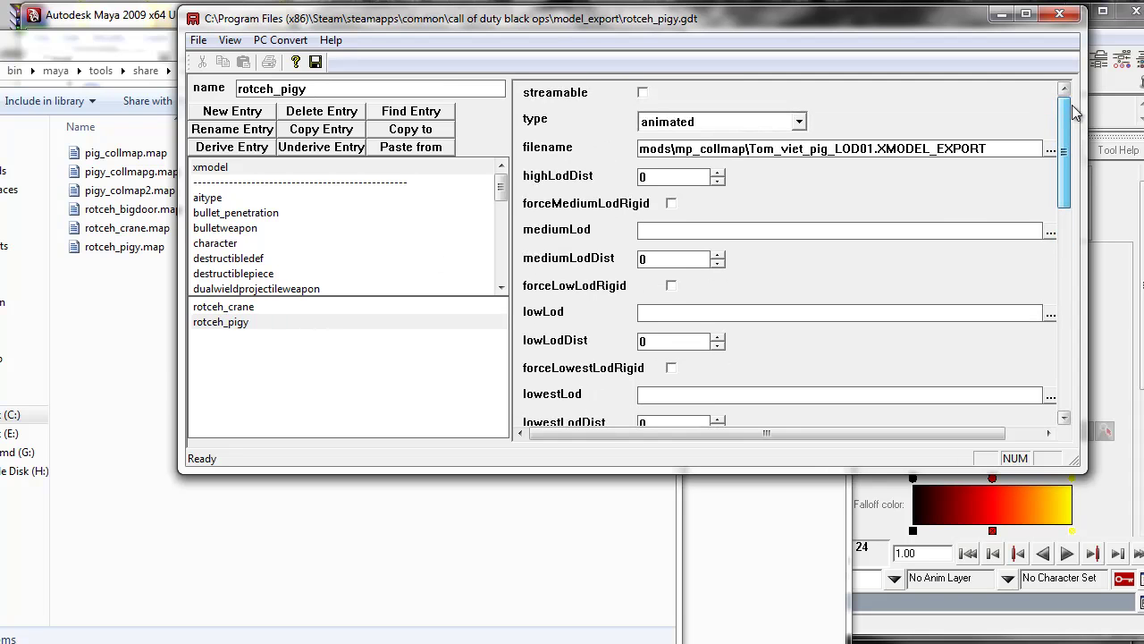
# Try the rigid type for the rotceh_pigy xmodel and set it back to animated.
pyautogui.click(800, 122)
pyautogui.click(742, 181)
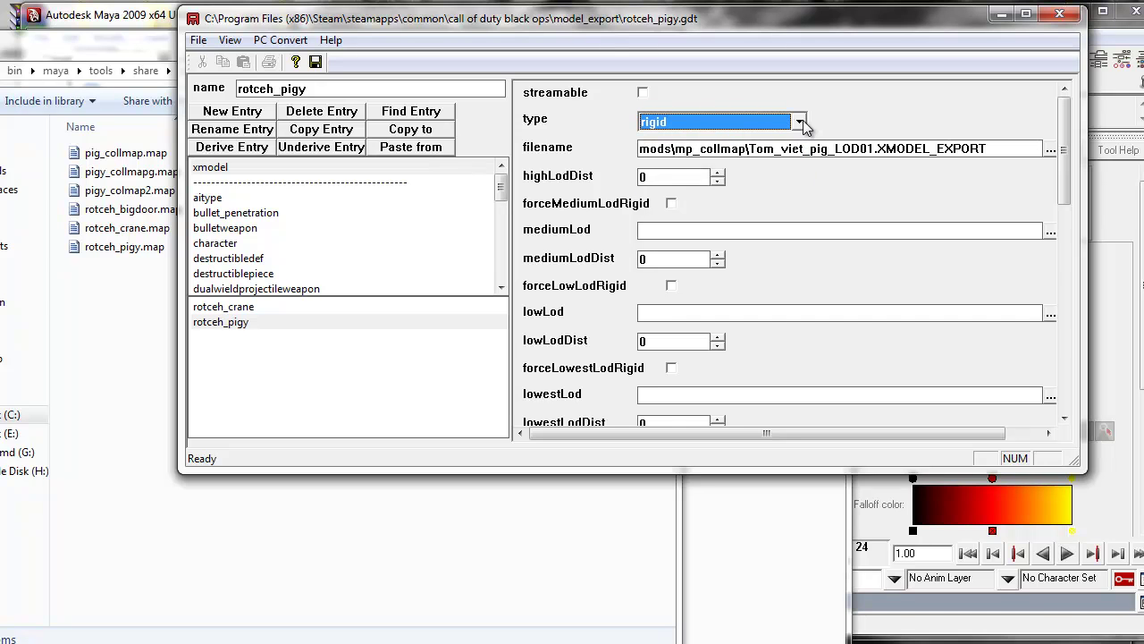
pyautogui.click(800, 121)
pyautogui.click(791, 136)
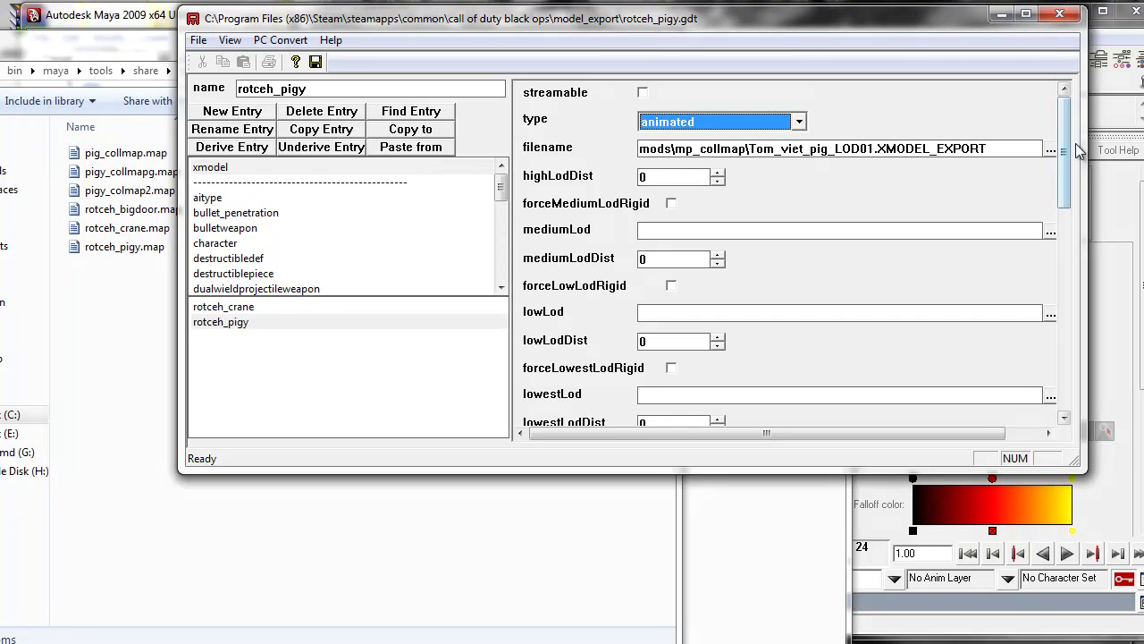
# Browse the model's export filename folder, cancel without choosing, and open the file browser for its CollisionMap.
pyautogui.moveTo(1064, 132); pyautogui.dragTo(1081, 152)
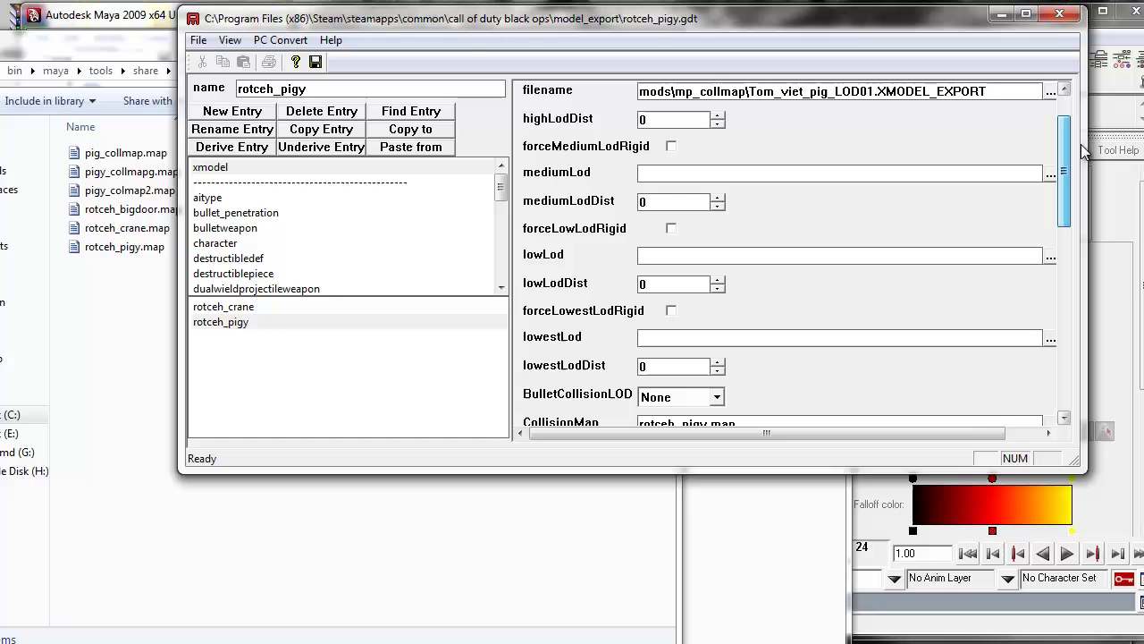
pyautogui.click(1051, 91)
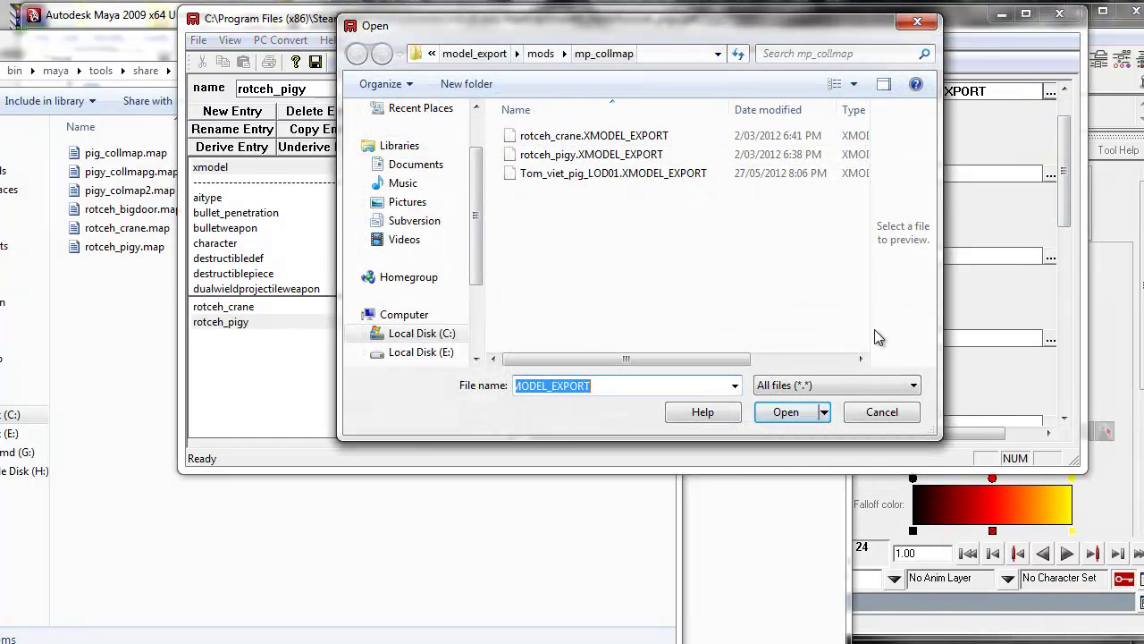
pyautogui.click(879, 409)
pyautogui.moveTo(1062, 178); pyautogui.dragTo(1066, 215)
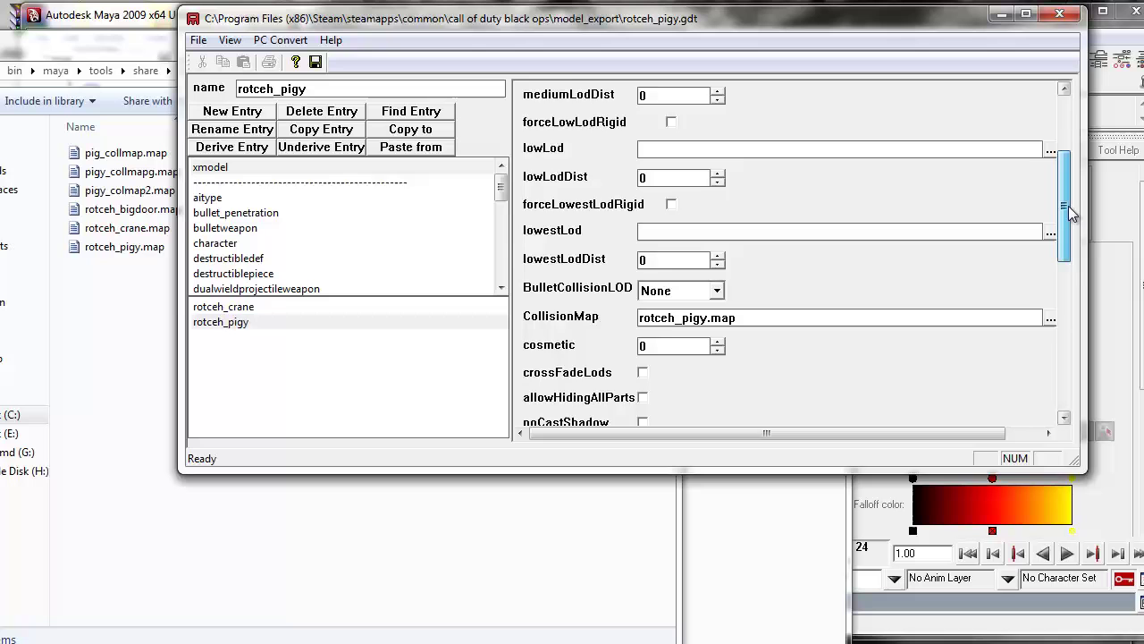
pyautogui.click(1050, 314)
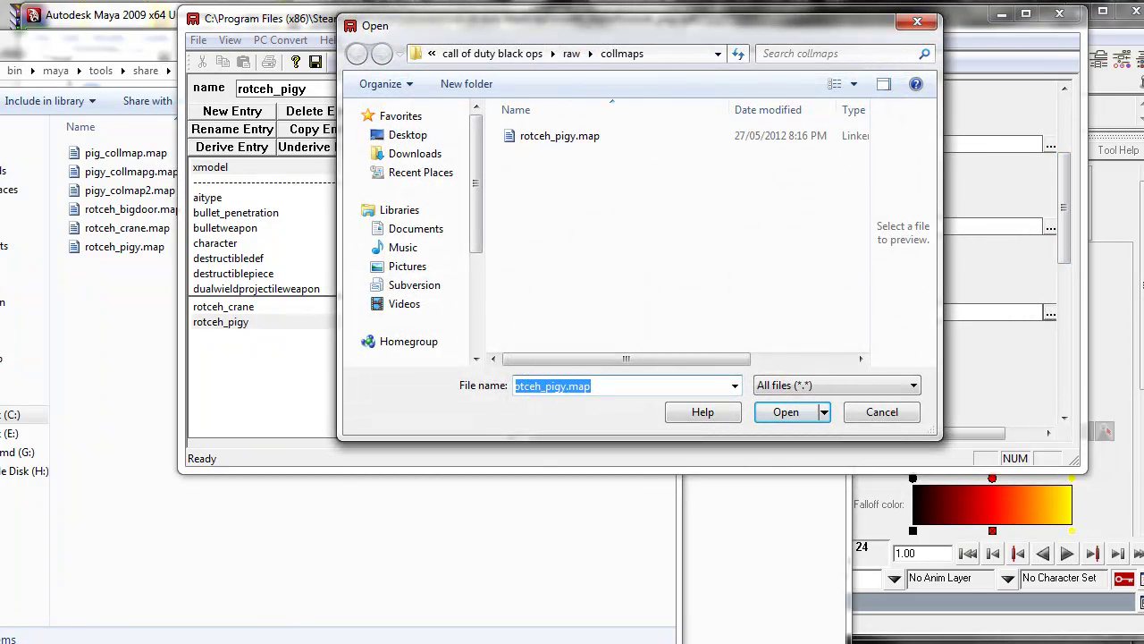
# Return to the Explorer window of the Maya tools collmaps folder and copy rotceh_pigy.map.
pyautogui.moveTo(433, 639)
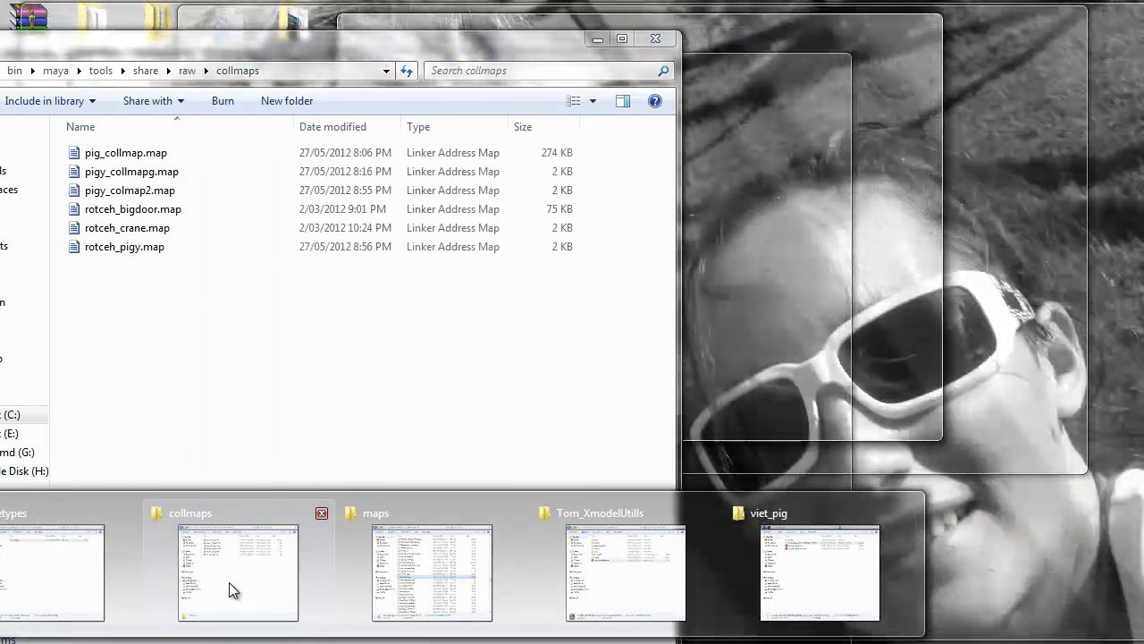
pyautogui.click(229, 582)
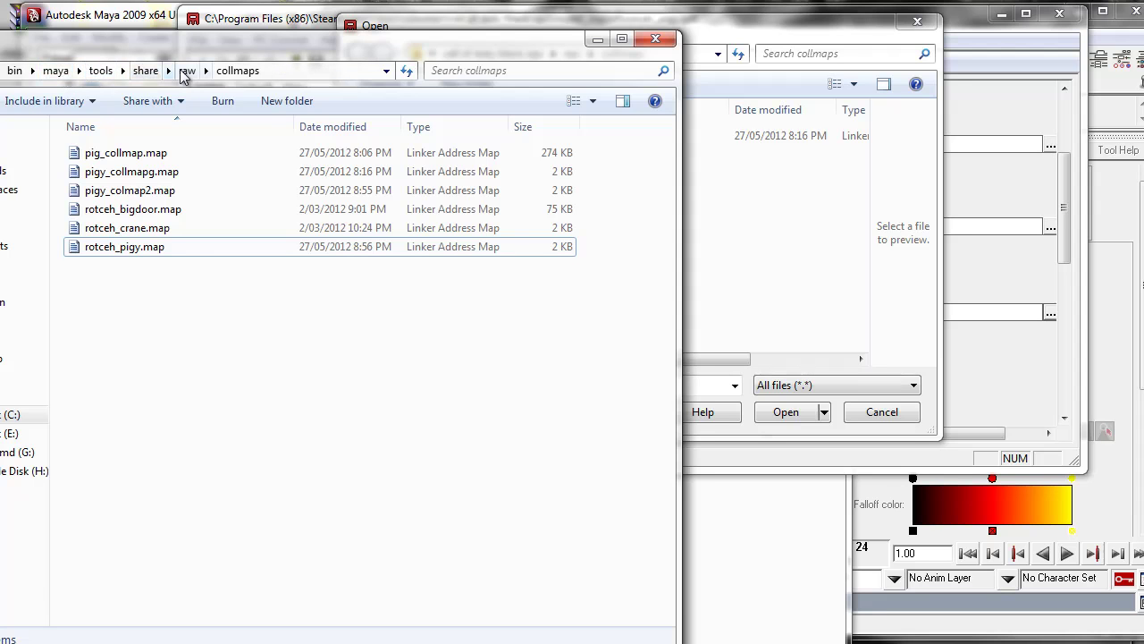
pyautogui.rightClick(136, 258)
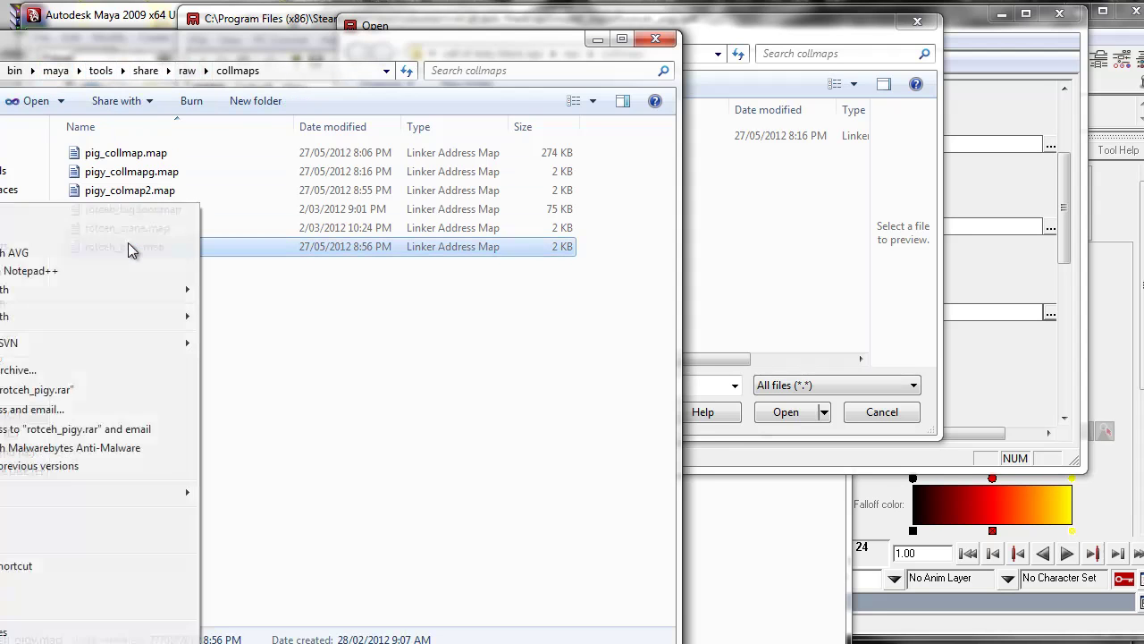
pyautogui.press('Escape')
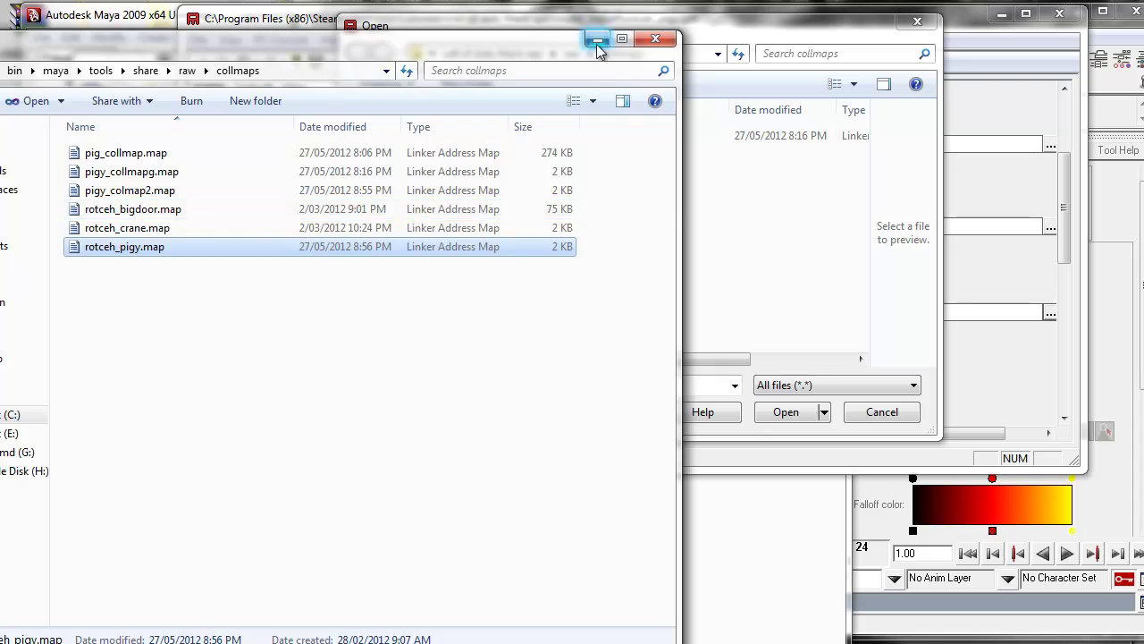
# Navigate to the raw\collmaps folder directly inside call of duty black ops.
pyautogui.click(51, 75)
pyautogui.click(213, 71)
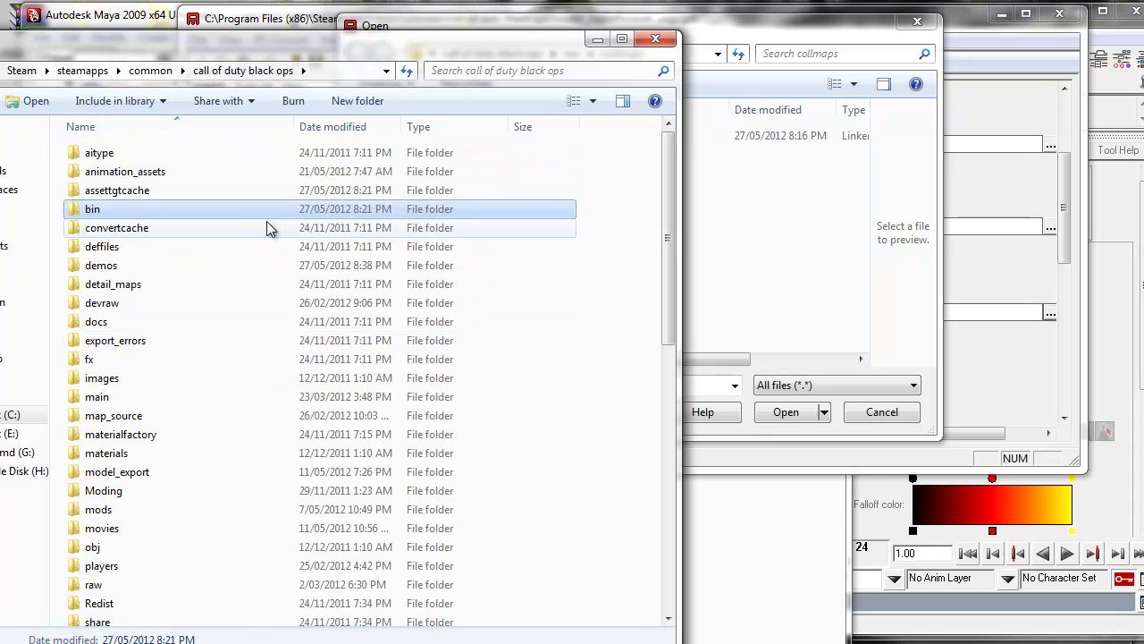
pyautogui.click(152, 254)
pyautogui.press('r')
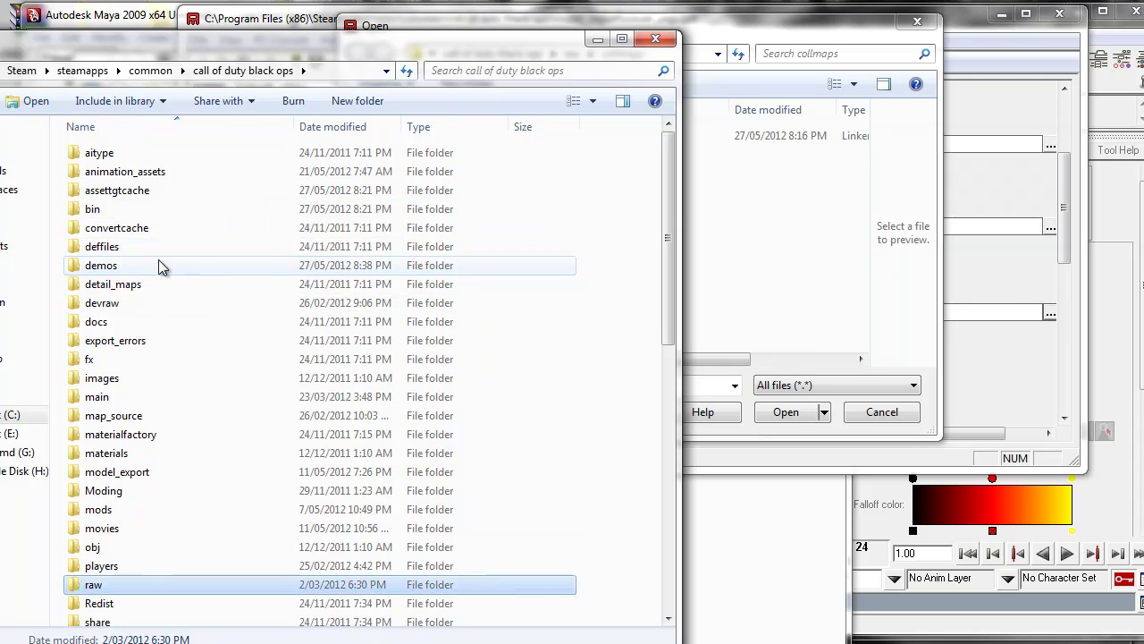
pyautogui.scroll(-1, 214, 516)
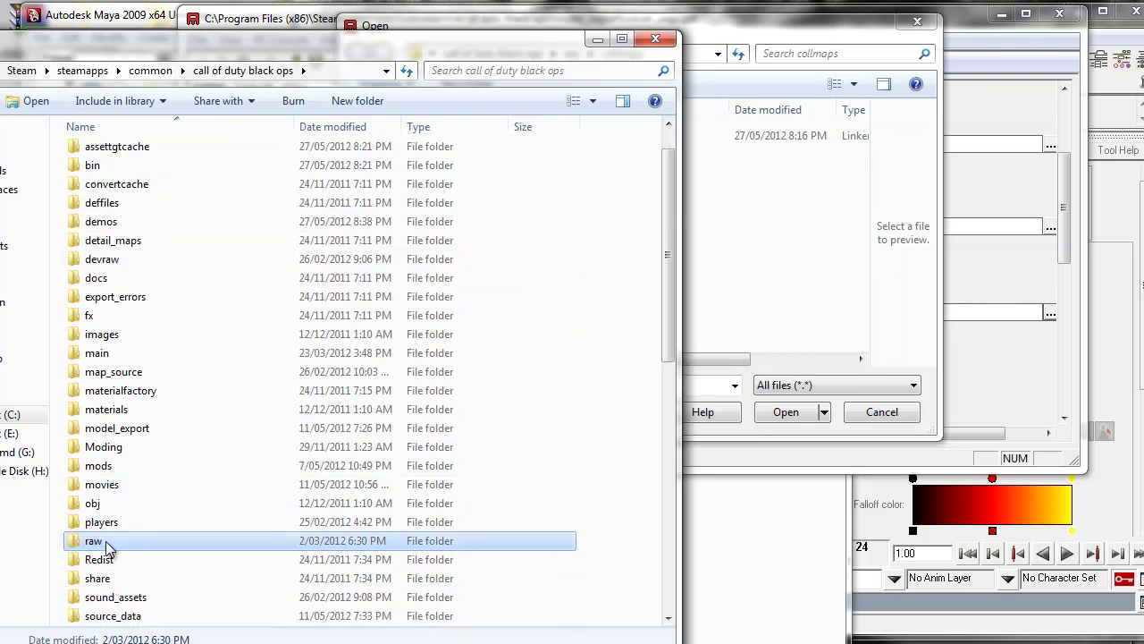
pyautogui.doubleClick(110, 541)
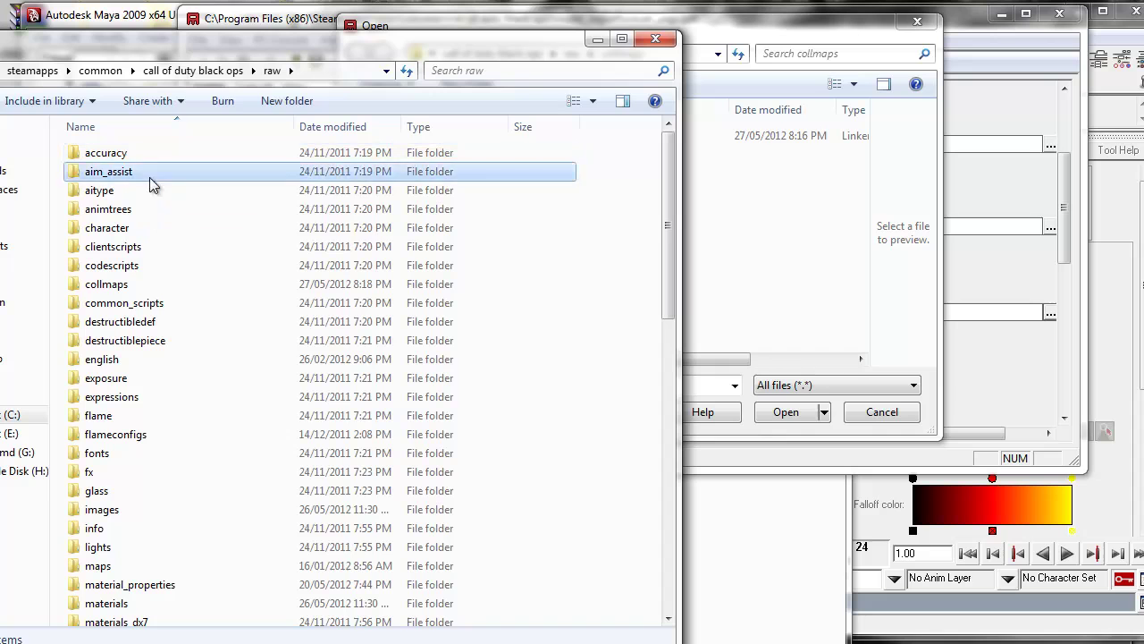
pyautogui.press('c')
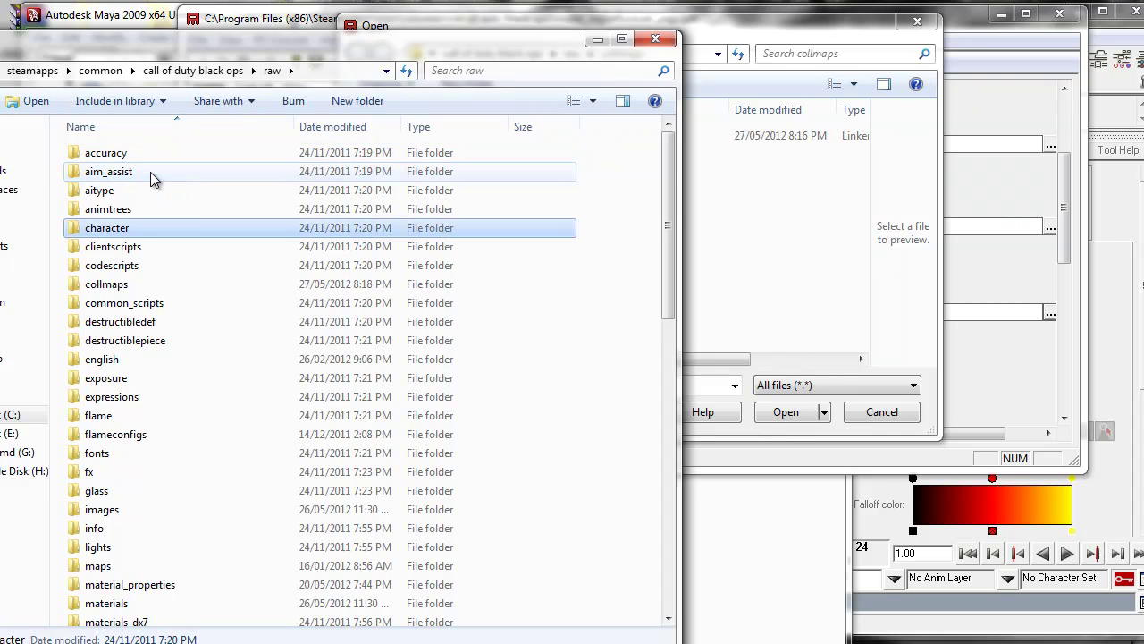
pyautogui.click(128, 287)
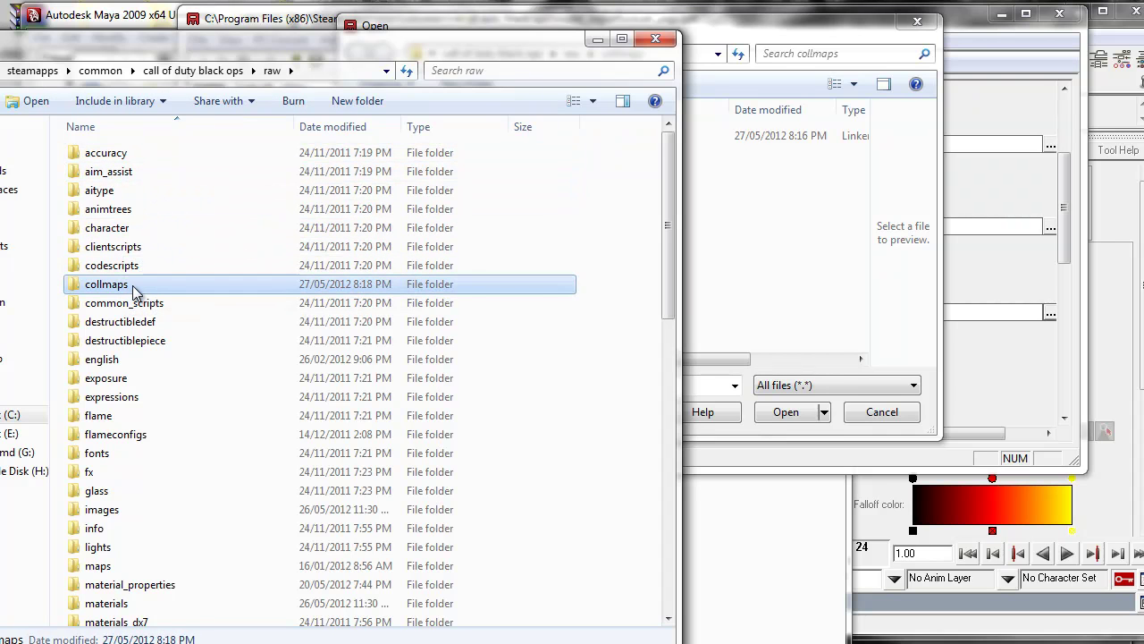
pyautogui.doubleClick(133, 286)
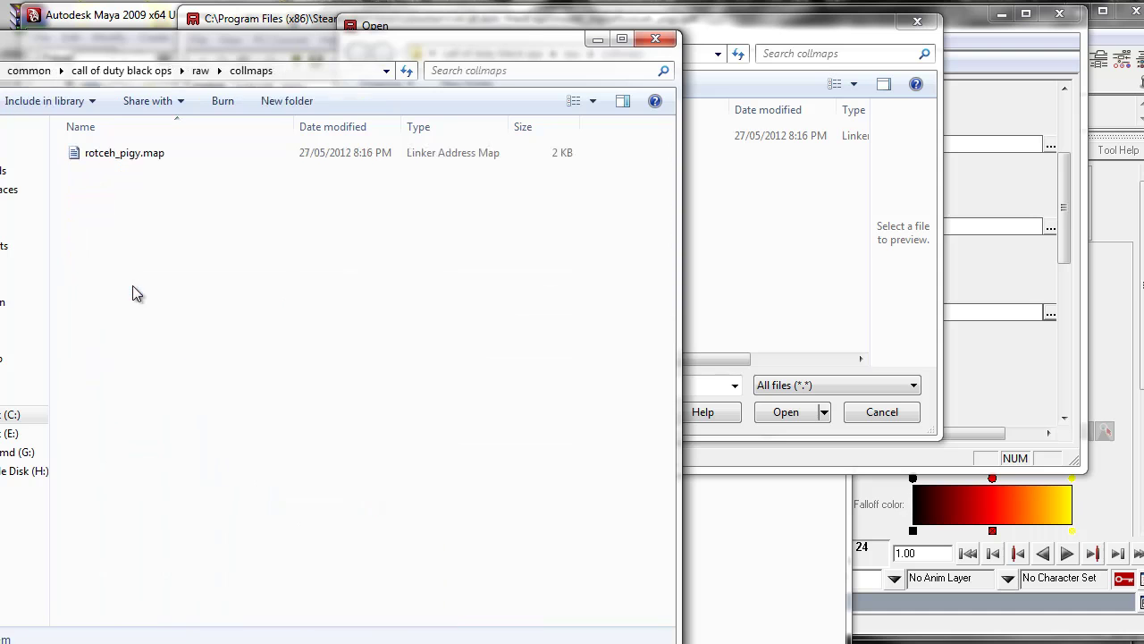
# Paste the copied rotceh_pigy.map into this collmaps folder, replacing the existing file.
pyautogui.rightClick(140, 227)
pyautogui.click(54, 346)
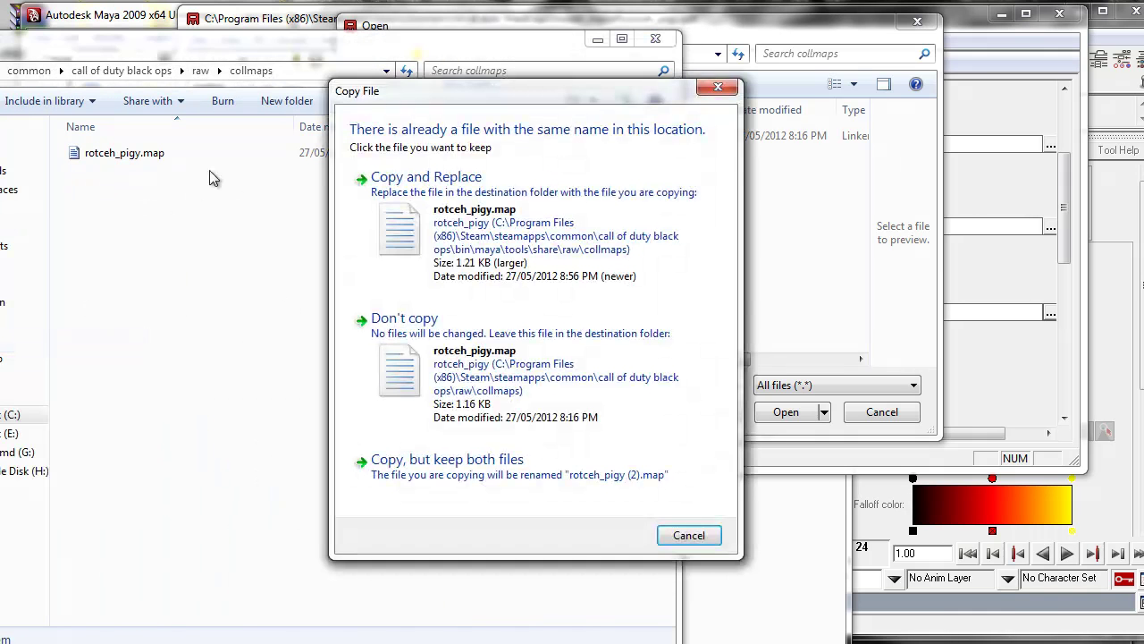
pyautogui.click(374, 154)
pyautogui.click(317, 178)
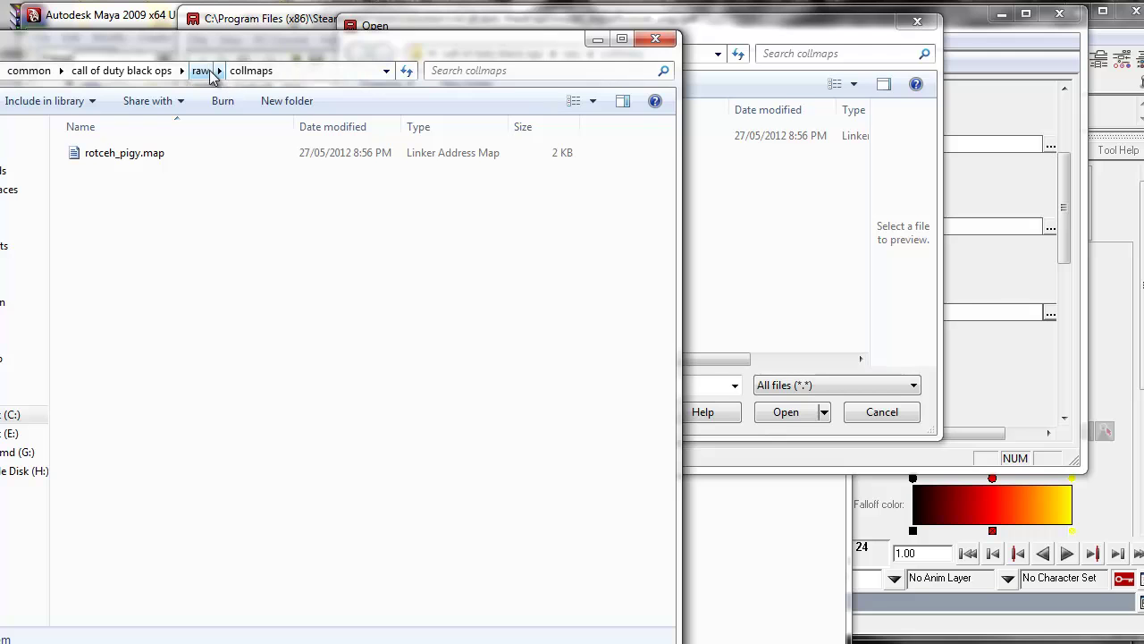
# Navigate from raw\collmaps up to call of duty black ops and into the mods\mp_collmaps folder.
pyautogui.click(204, 72)
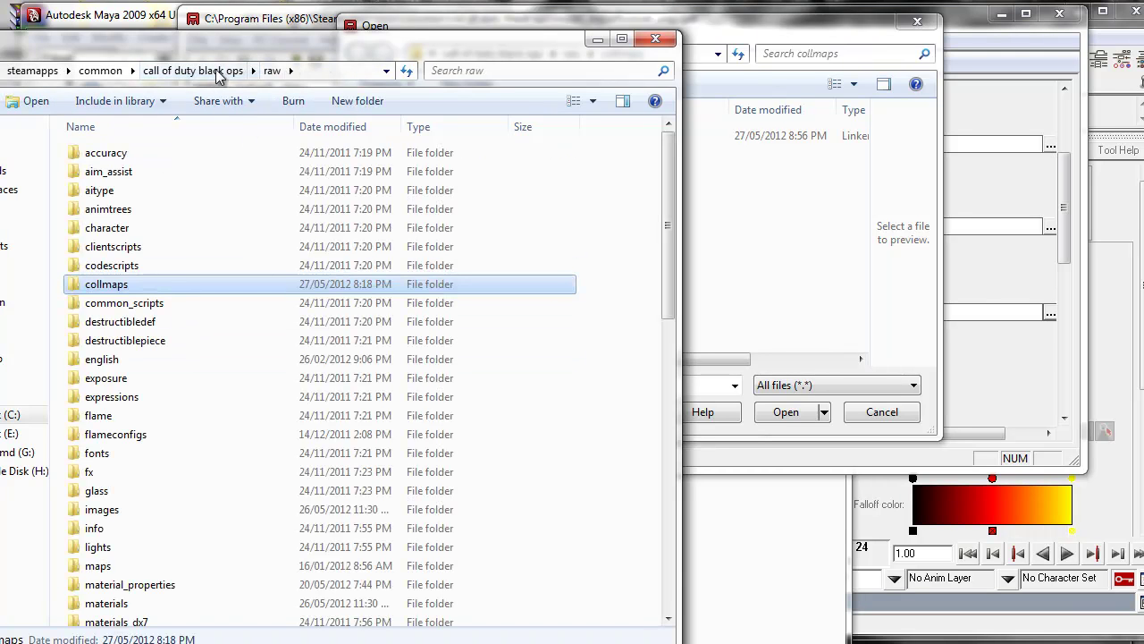
pyautogui.click(217, 72)
pyautogui.click(182, 401)
pyautogui.write('mo')
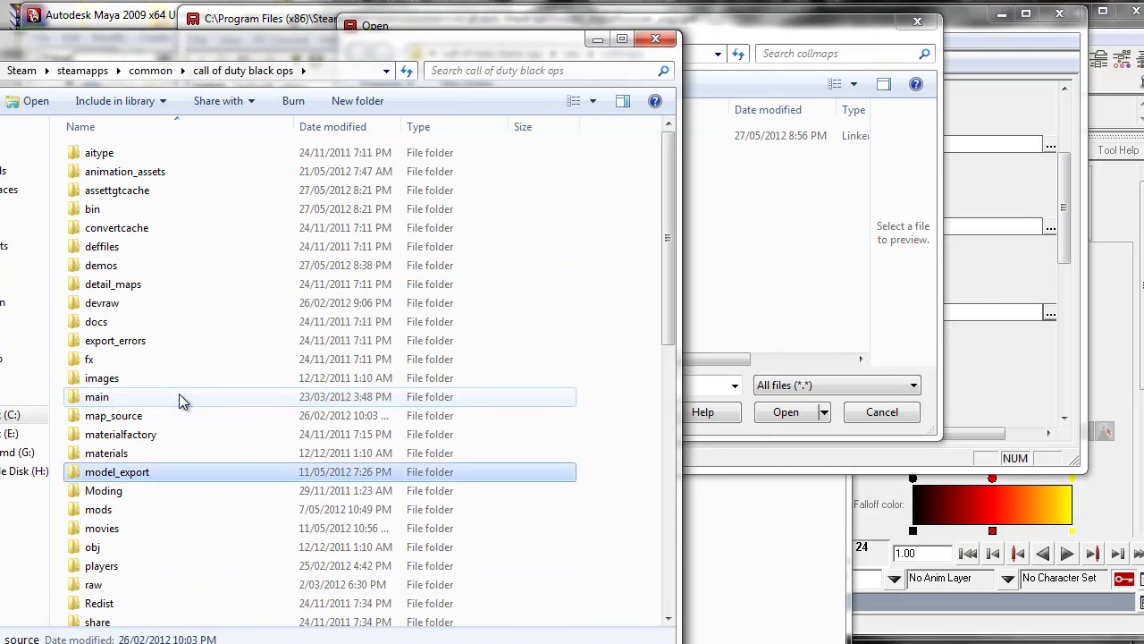
pyautogui.doubleClick(129, 512)
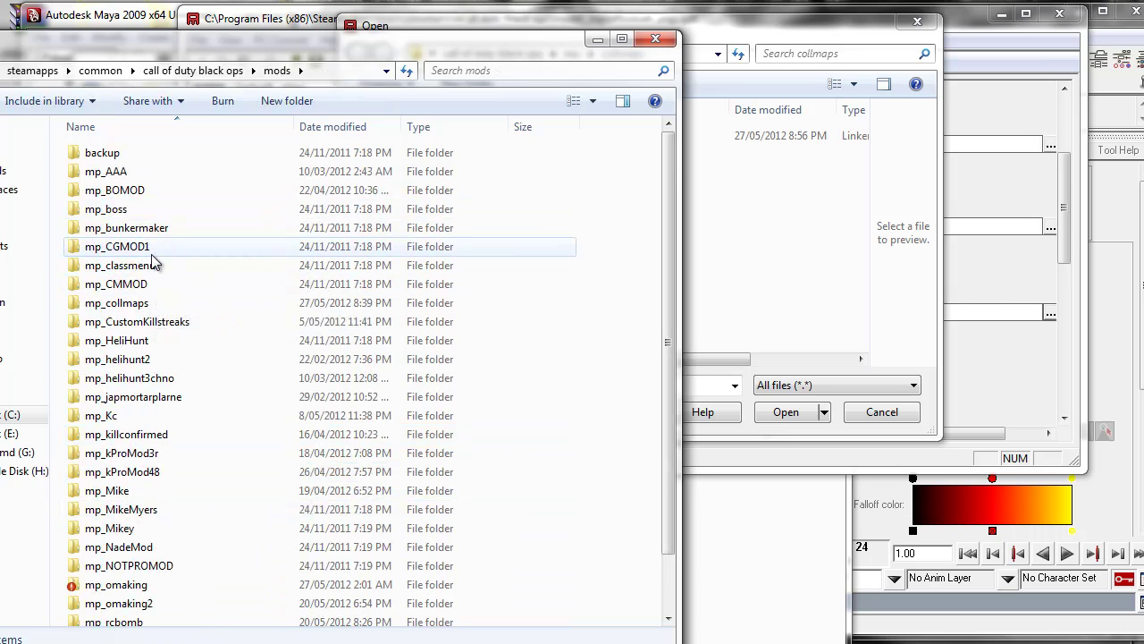
pyautogui.click(141, 305)
pyautogui.doubleClick(142, 304)
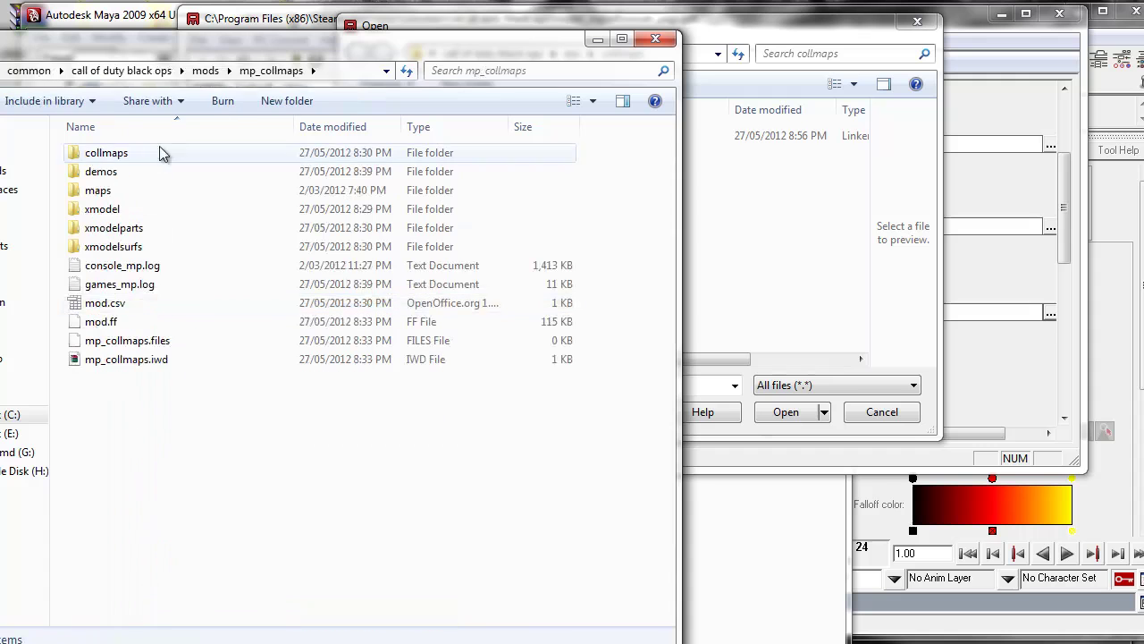
# Check rotceh_pigy.map in the mod's collmaps subfolder and return to mp_collmaps.
pyautogui.click(134, 157)
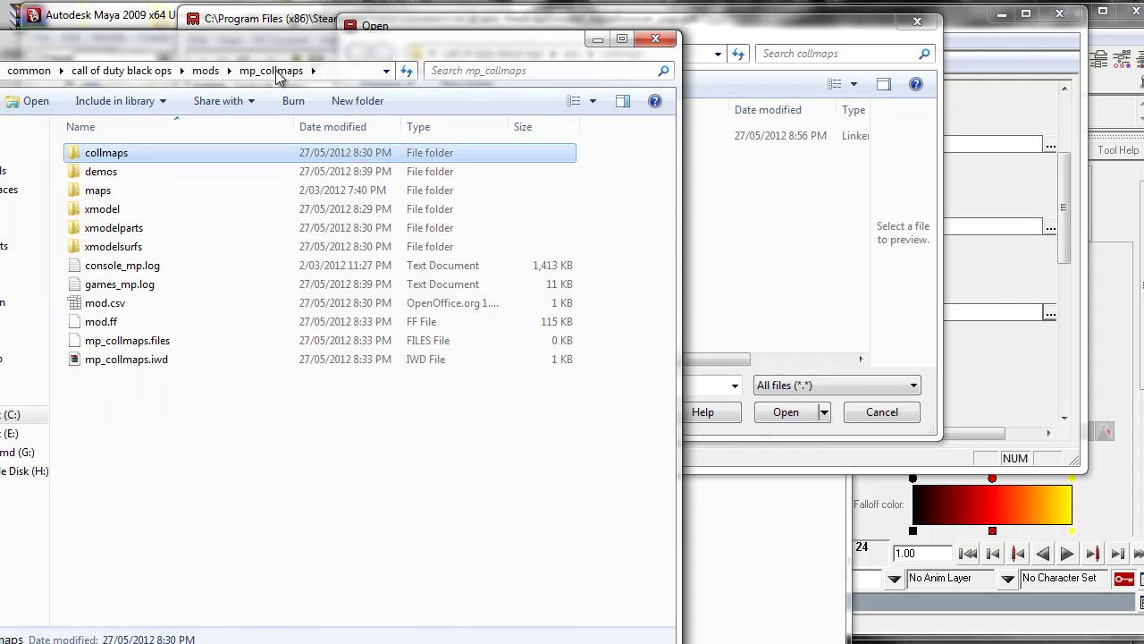
pyautogui.doubleClick(123, 158)
pyautogui.click(152, 177)
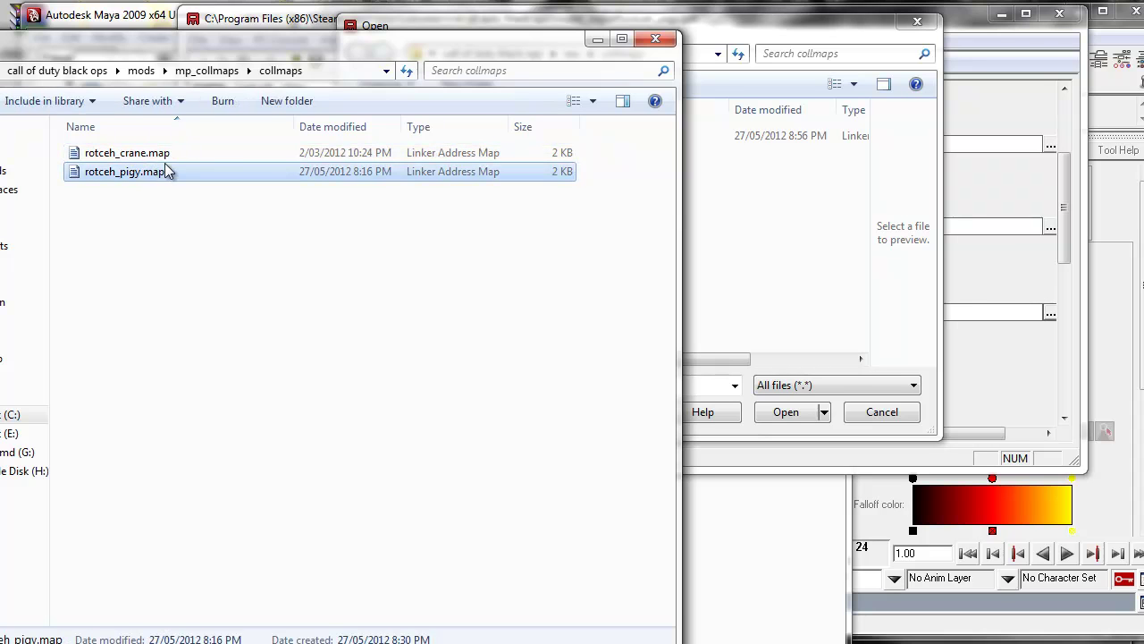
pyautogui.click(219, 70)
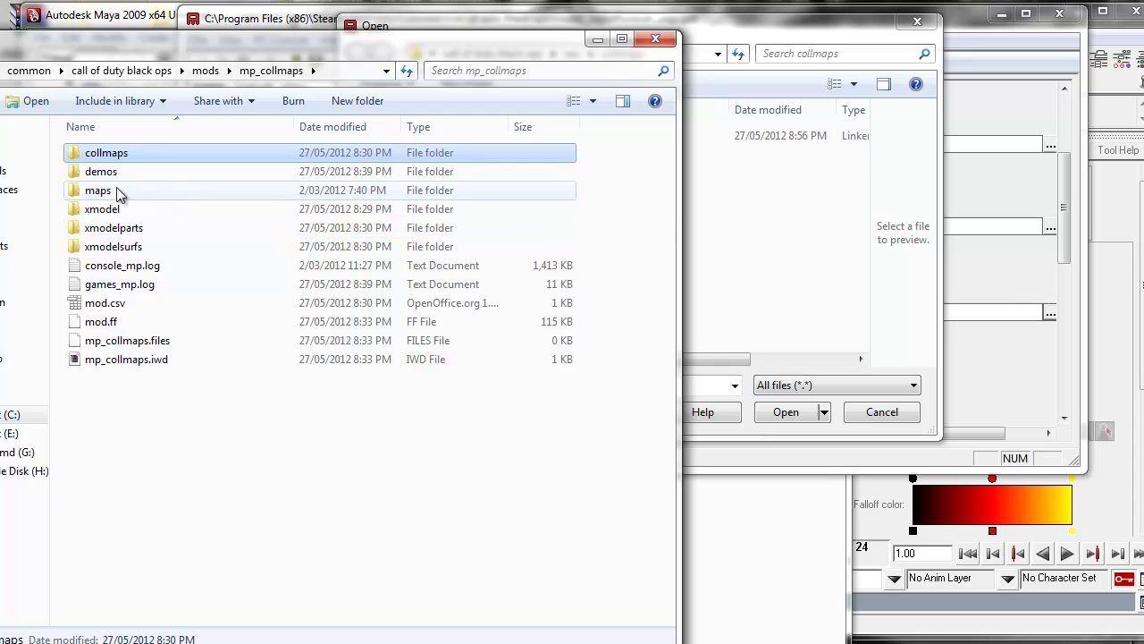
# Open mod.csv from mp_collmaps in Notepad++, review its xmodel and rawfile lines, and minimize the editor without changes.
pyautogui.click(106, 304)
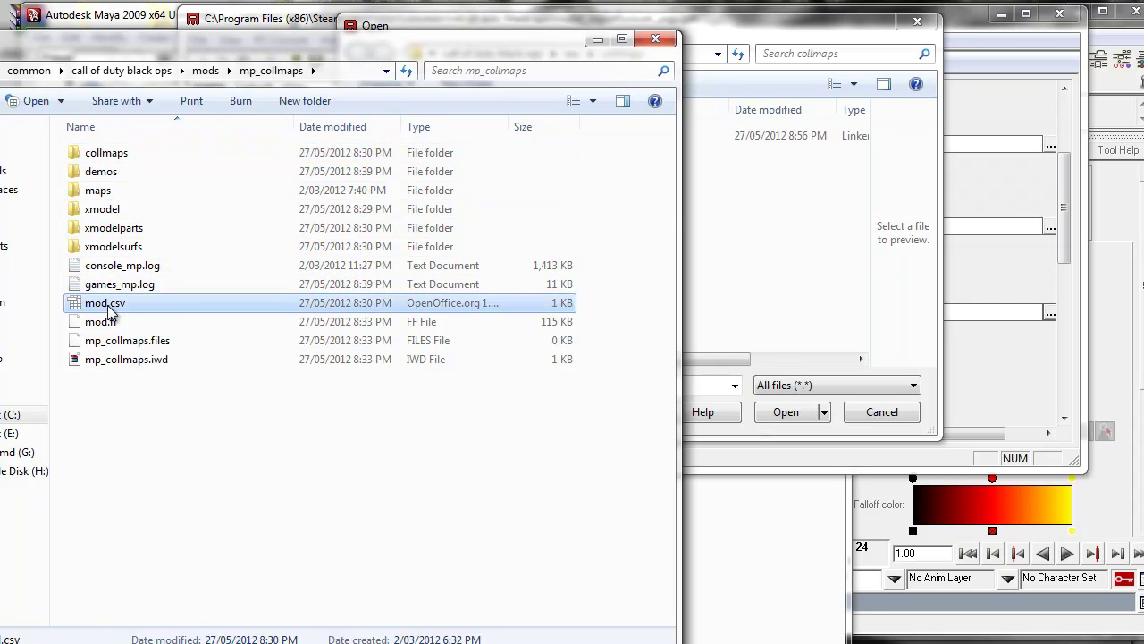
pyautogui.rightClick(106, 304)
pyautogui.click(63, 275)
pyautogui.moveTo(200, 133); pyautogui.dragTo(27, 134)
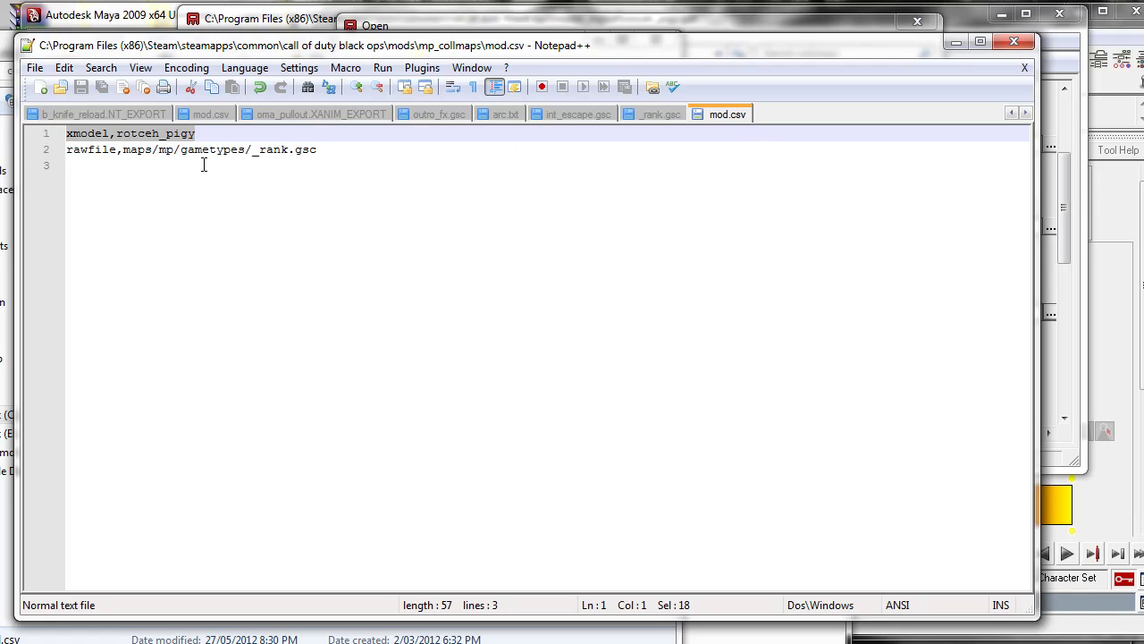
pyautogui.click(331, 152)
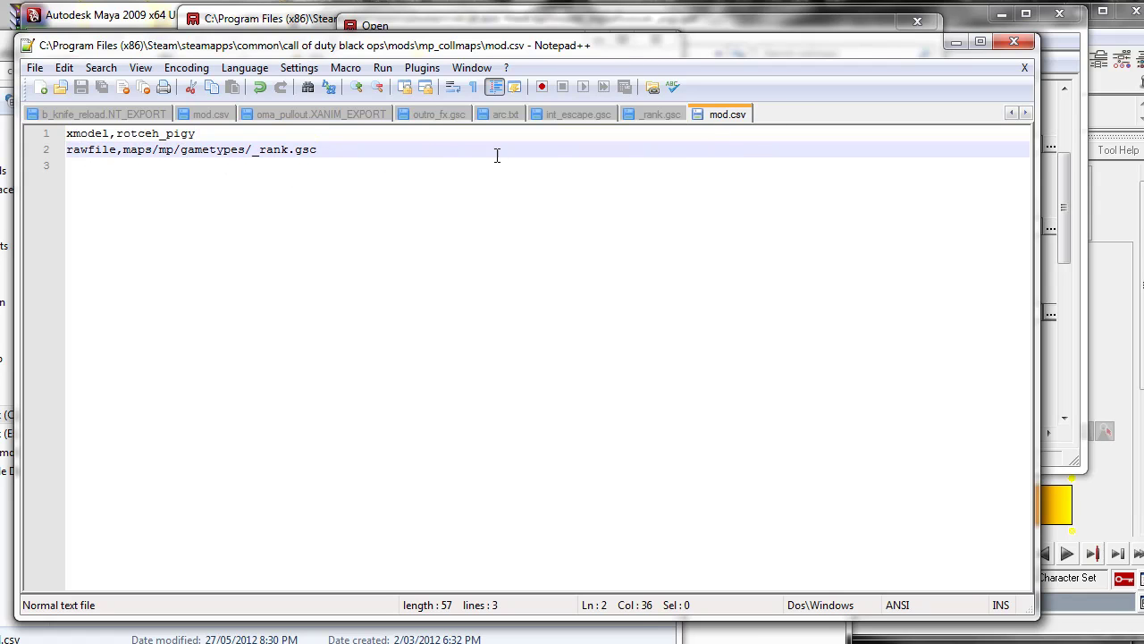
pyautogui.rightClick(726, 122)
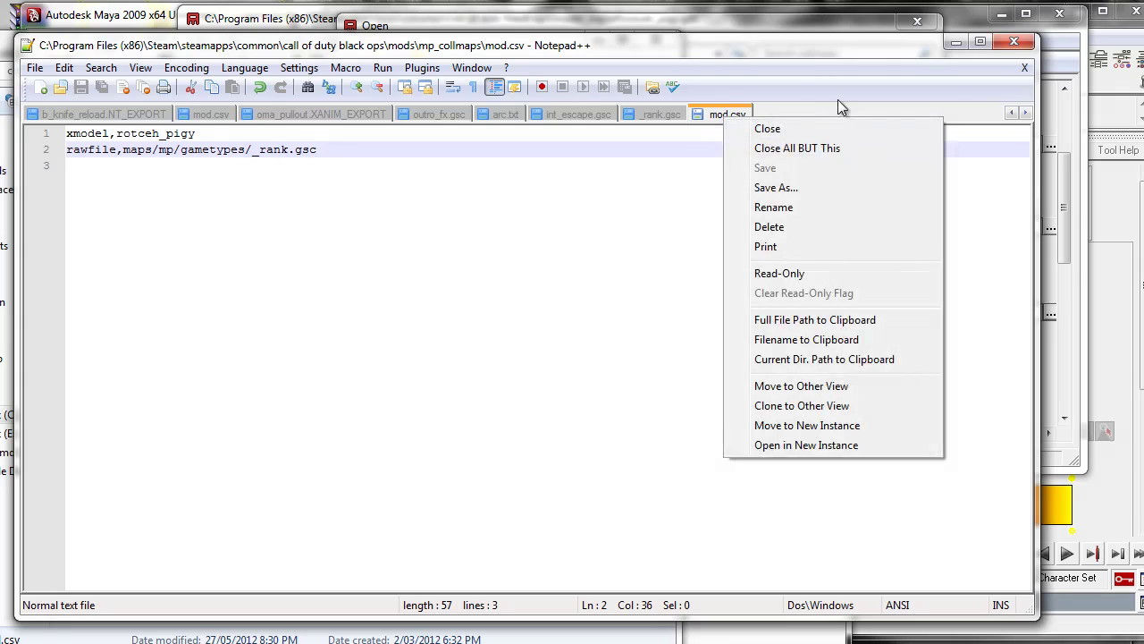
pyautogui.click(958, 42)
pyautogui.click(175, 402)
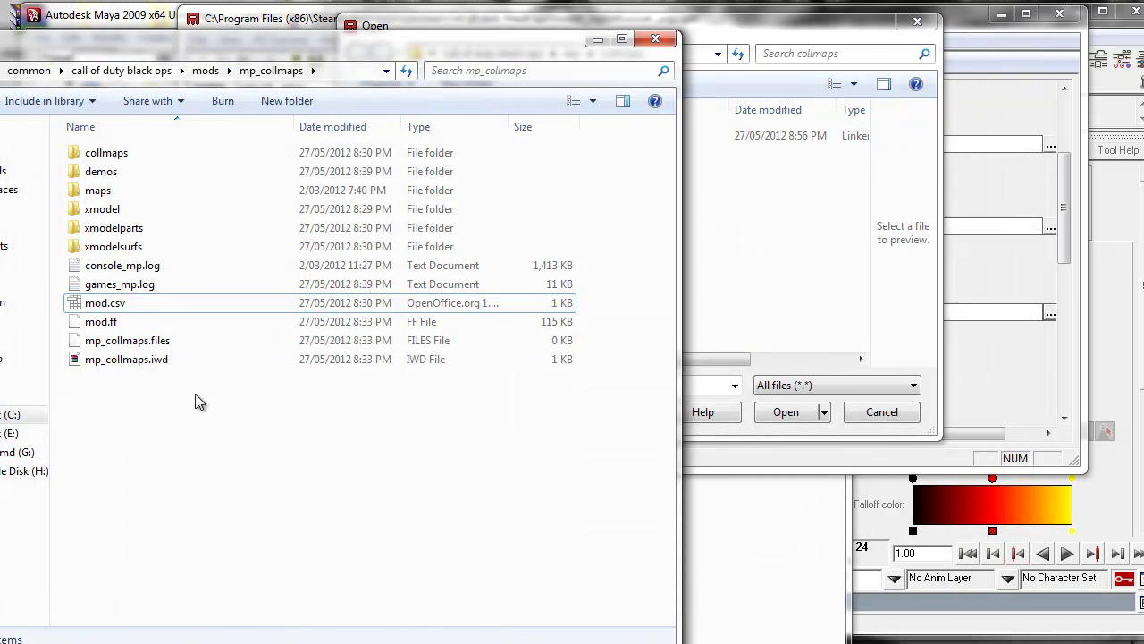
# Move the CollisionMap file browser aside and browse Explorer back to the raw folder of call of duty black ops.
pyautogui.hotkey('alt', 'Tab')
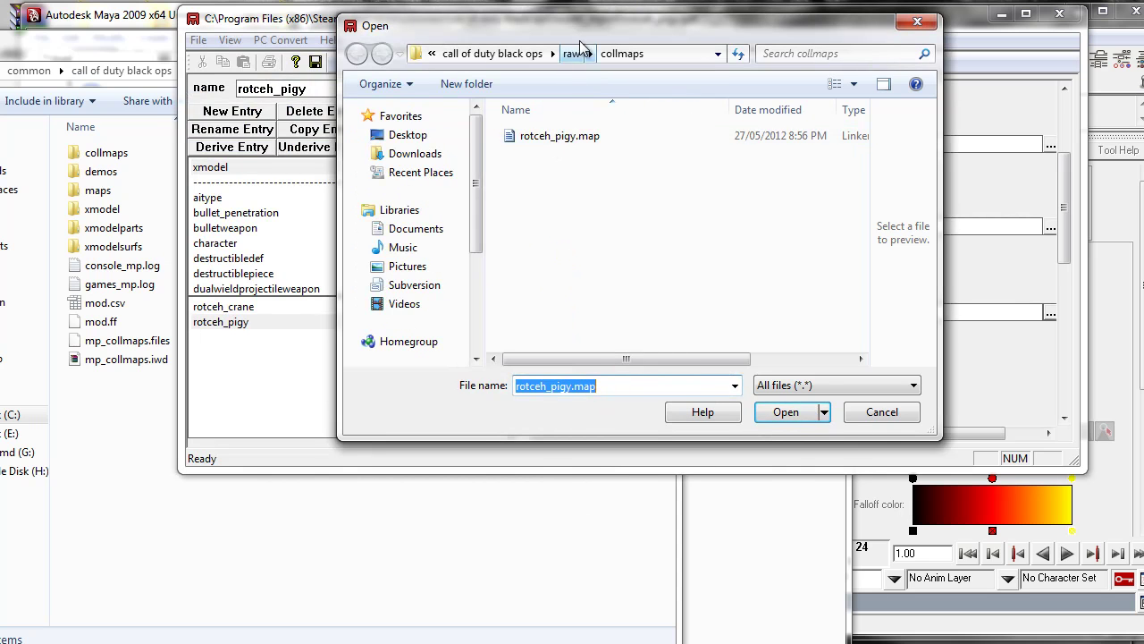
pyautogui.moveTo(577, 30); pyautogui.dragTo(695, 76)
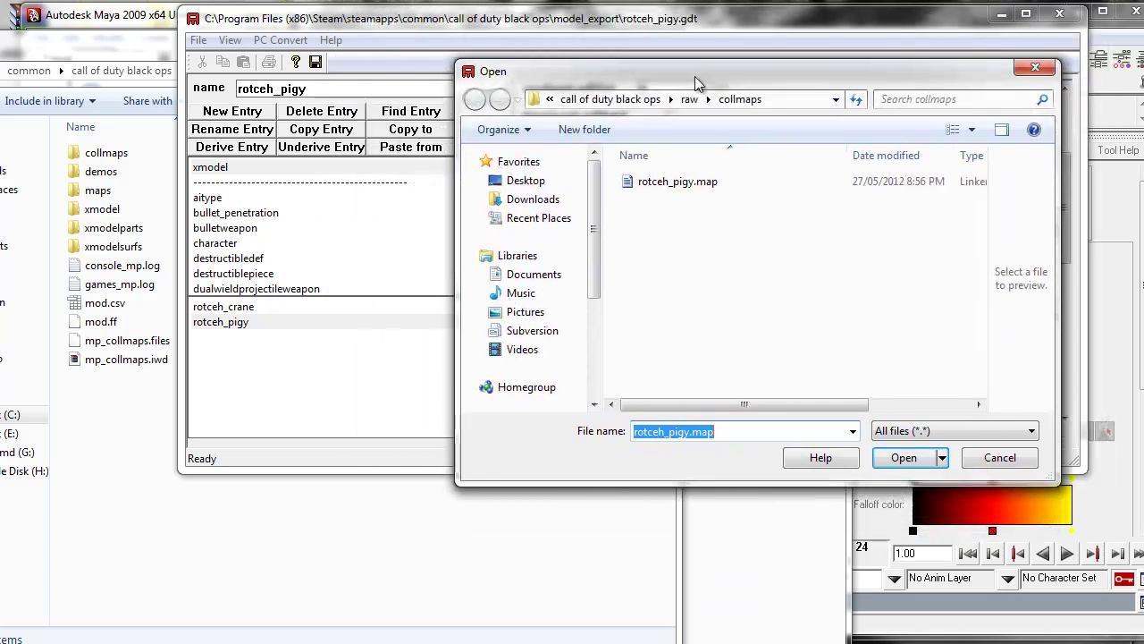
pyautogui.click(116, 156)
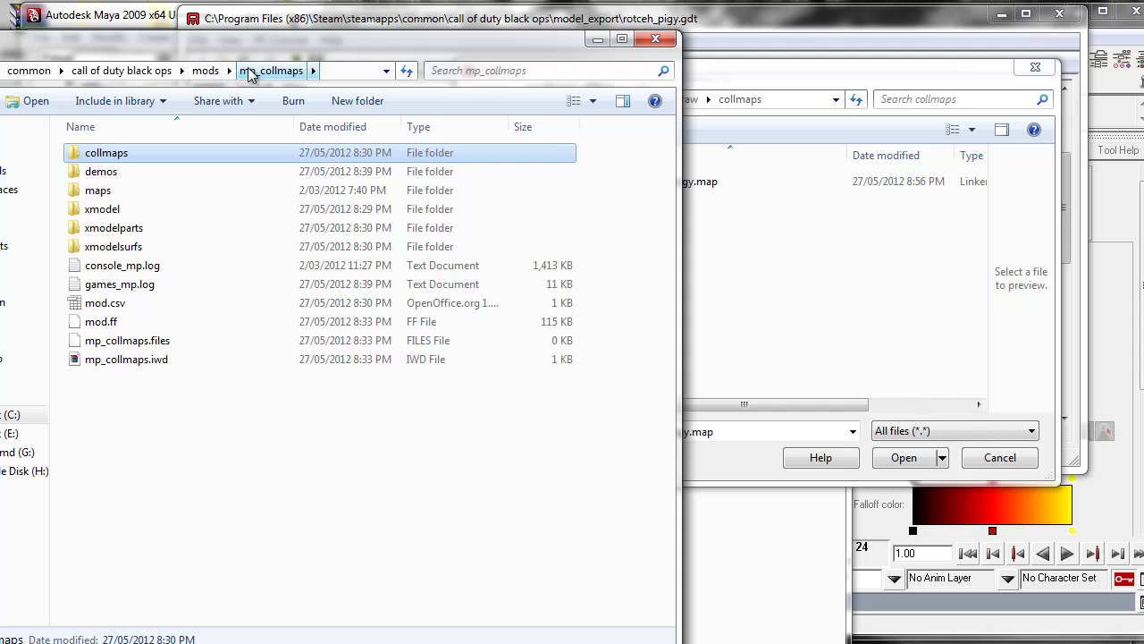
pyautogui.click(121, 70)
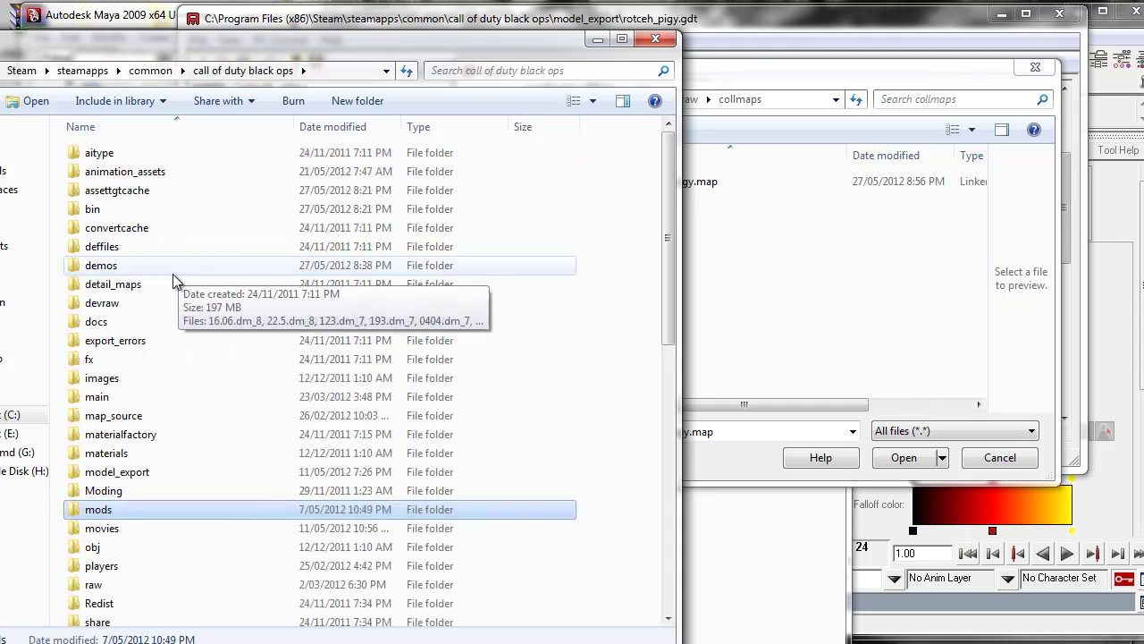
pyautogui.doubleClick(105, 585)
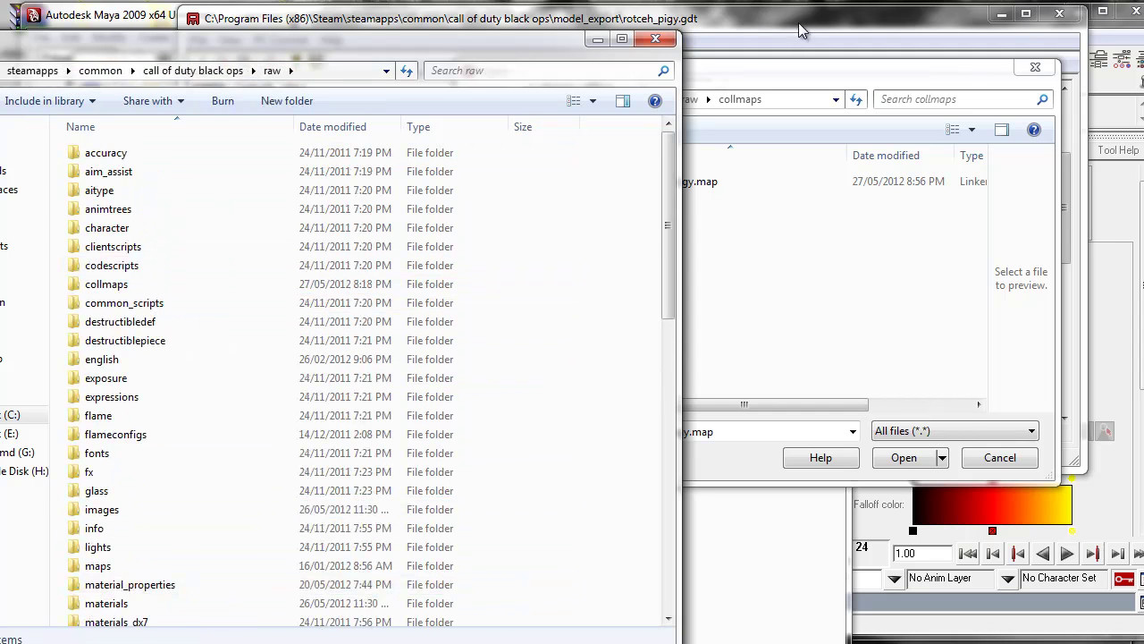
# Set the rotceh_pigy entry's CollisionMap to rotceh_pigy.map from the raw\collmaps folder.
pyautogui.click(776, 90)
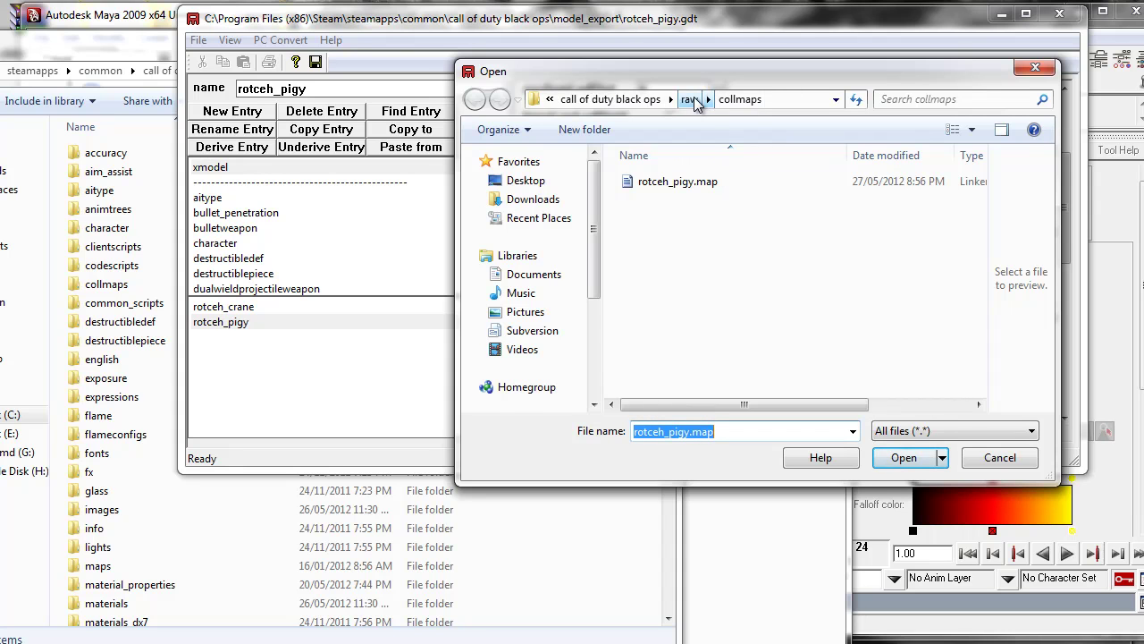
pyautogui.click(690, 99)
pyautogui.doubleClick(662, 305)
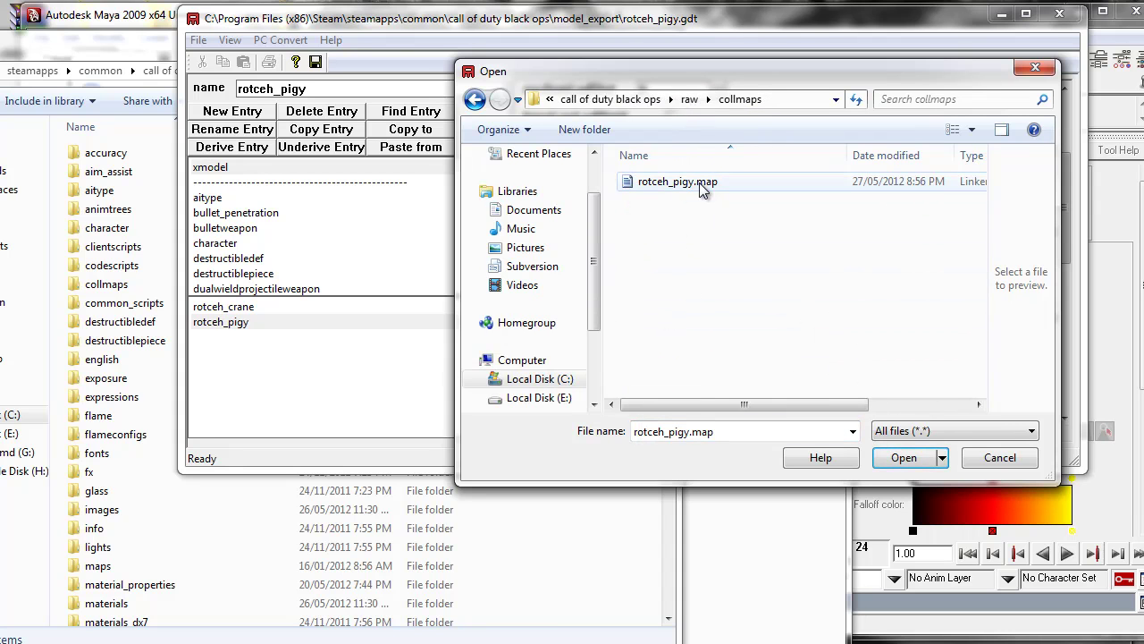
pyautogui.click(680, 184)
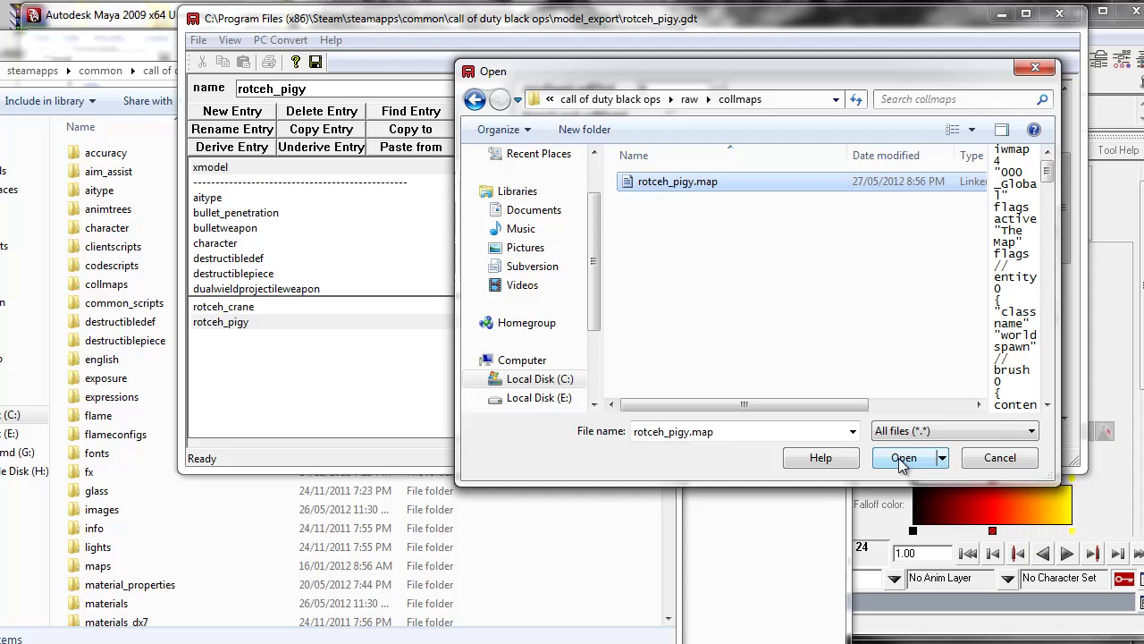
pyautogui.click(903, 458)
pyautogui.moveTo(1061, 233); pyautogui.dragTo(1081, 271)
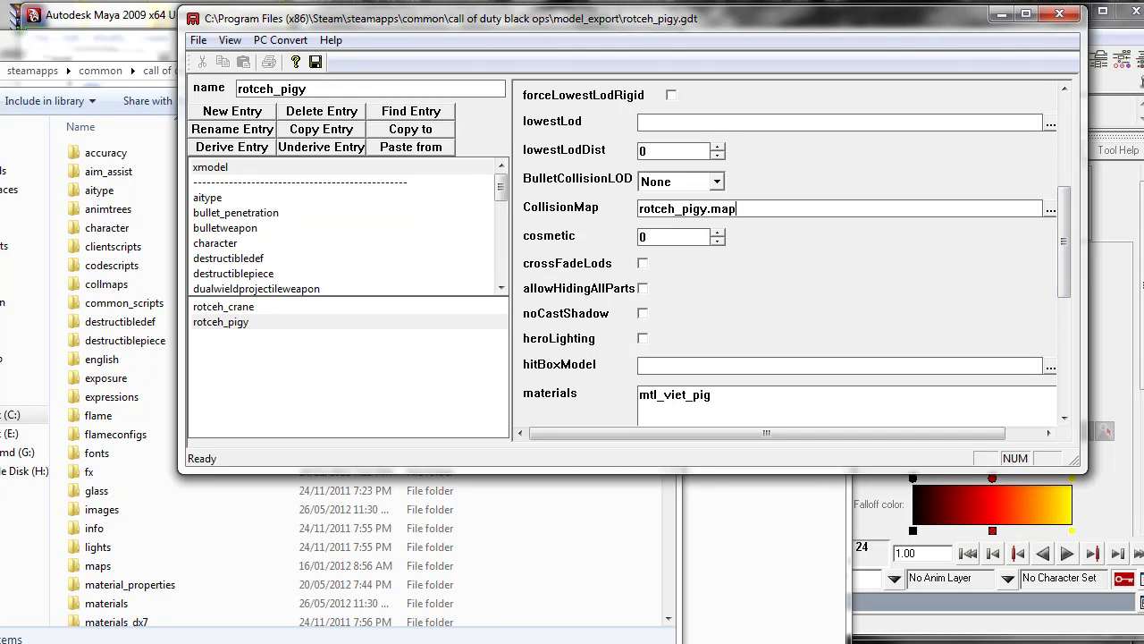
# Switch to Maya, inspect the pig with its tag_origin joints and pCube1 box selected, and return to the rotceh_pigy.gdt asset window.
pyautogui.moveTo(618, 642)
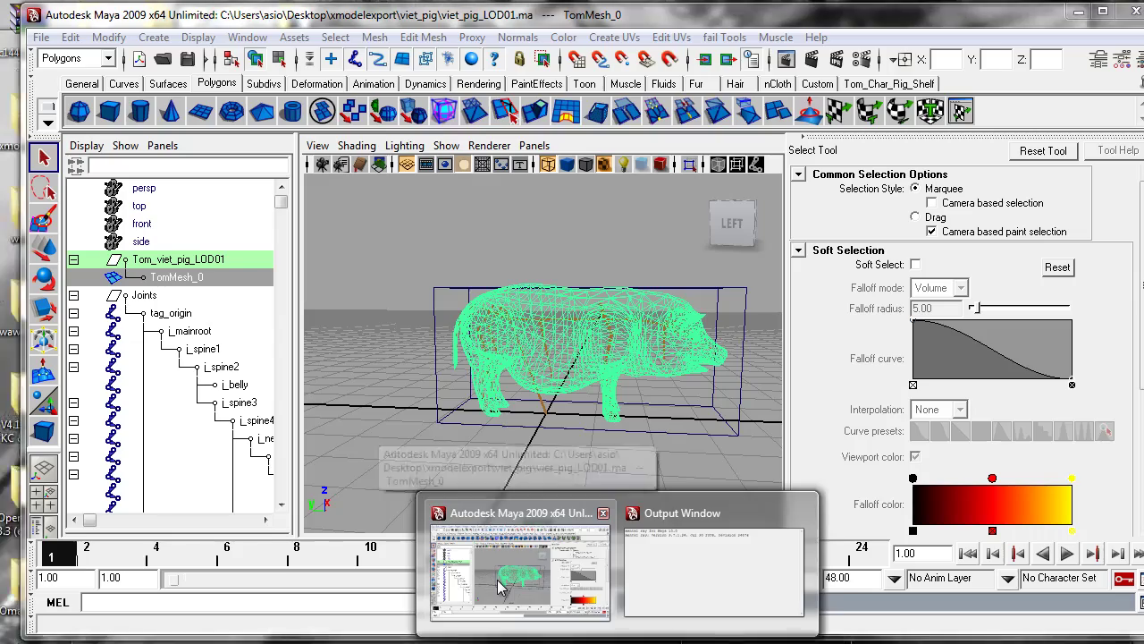
pyautogui.click(501, 590)
pyautogui.keyDown('alt'); pyautogui.moveTo(523, 348); pyautogui.dragTo(326, 327); pyautogui.keyUp('alt')
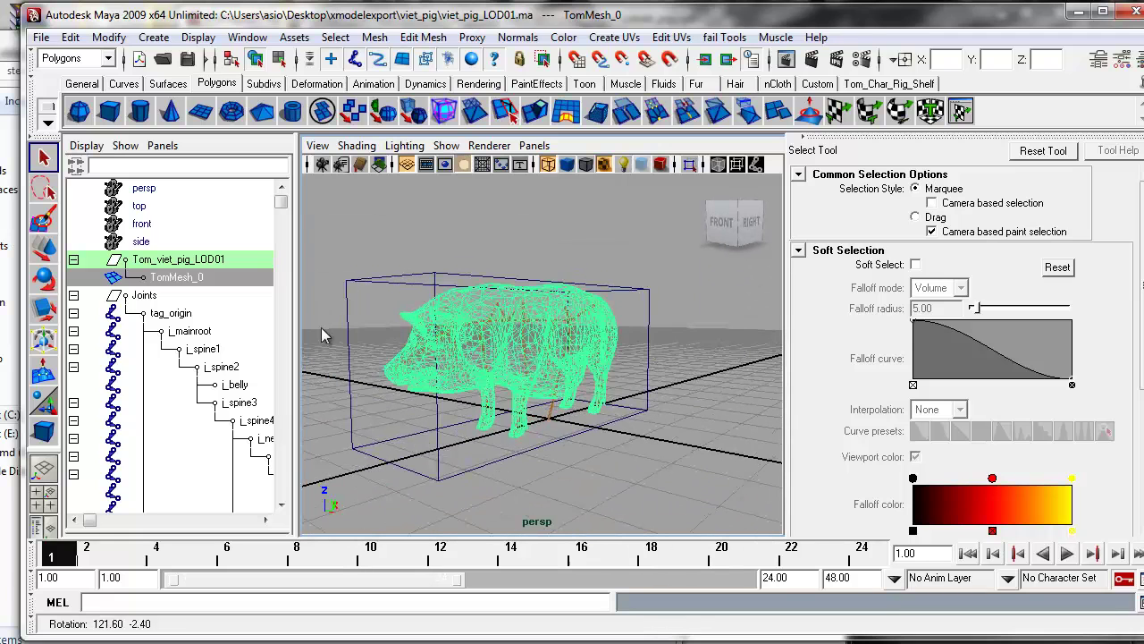
pyautogui.click(325, 331)
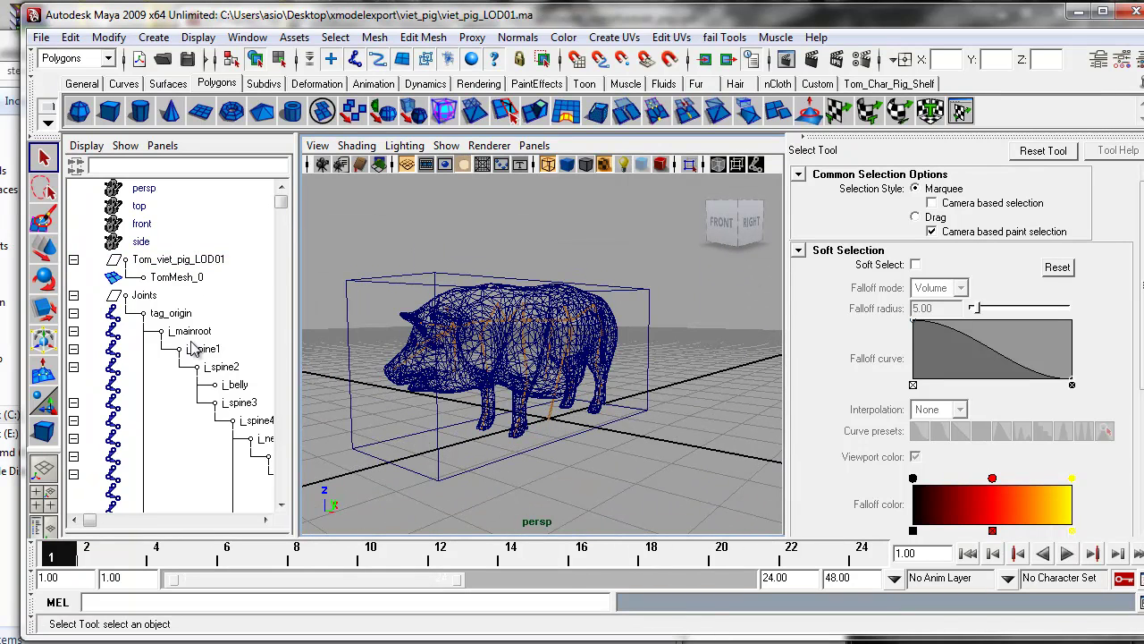
pyautogui.click(179, 314)
pyautogui.moveTo(281, 204); pyautogui.dragTo(295, 429)
pyautogui.click(143, 348)
pyautogui.keyDown('alt'); pyautogui.moveTo(434, 326); pyautogui.dragTo(708, 344); pyautogui.keyUp('alt')
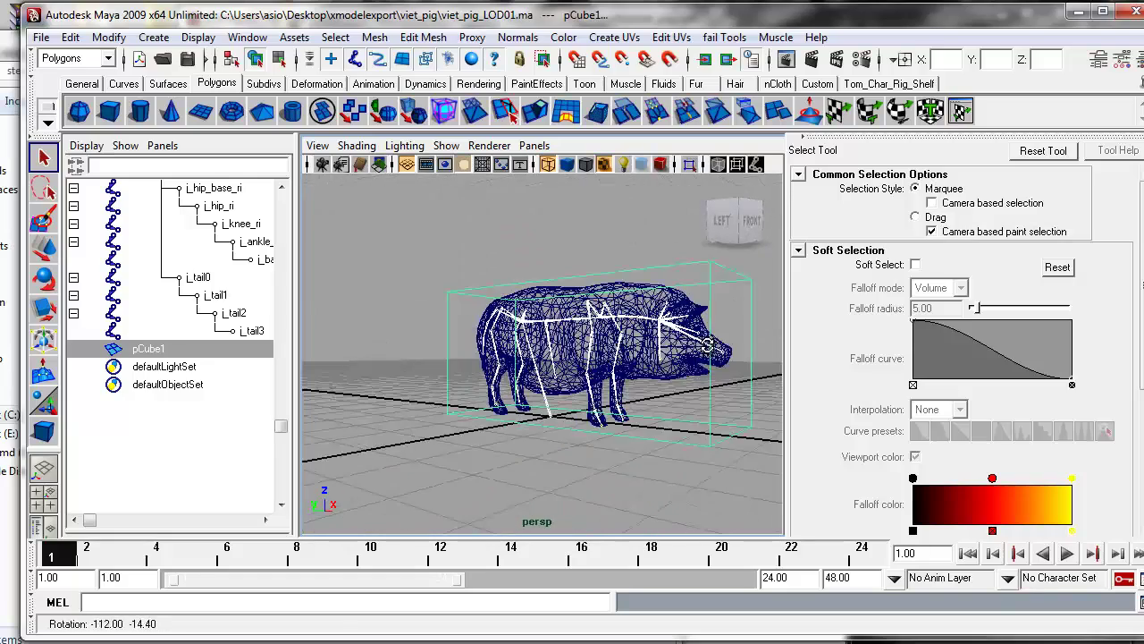
pyautogui.hotkey('alt', 'Tab')
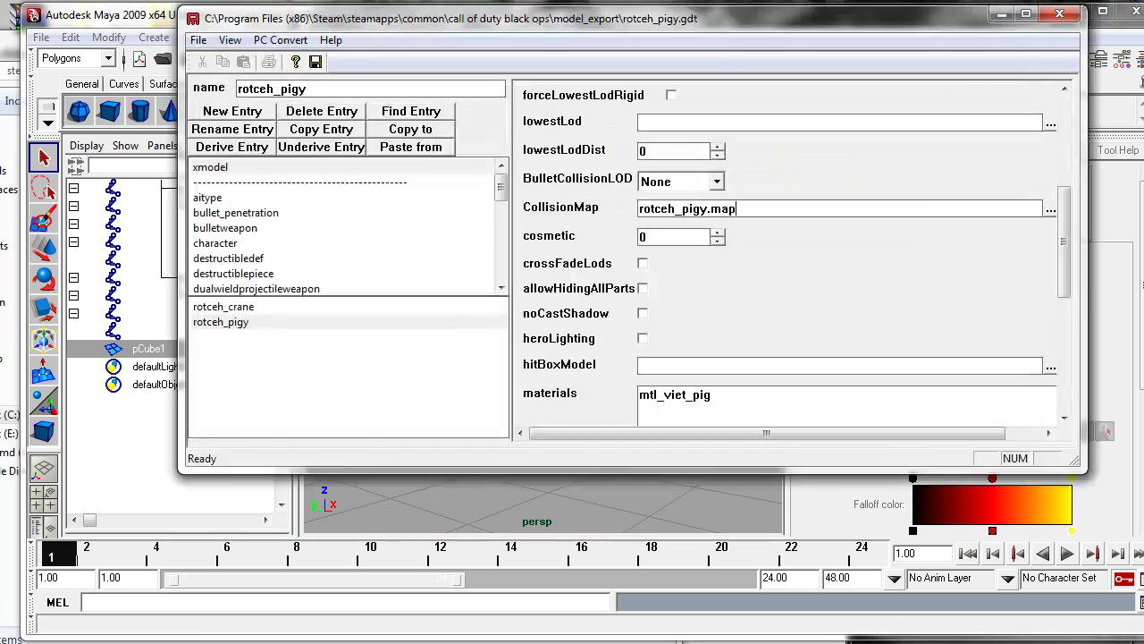